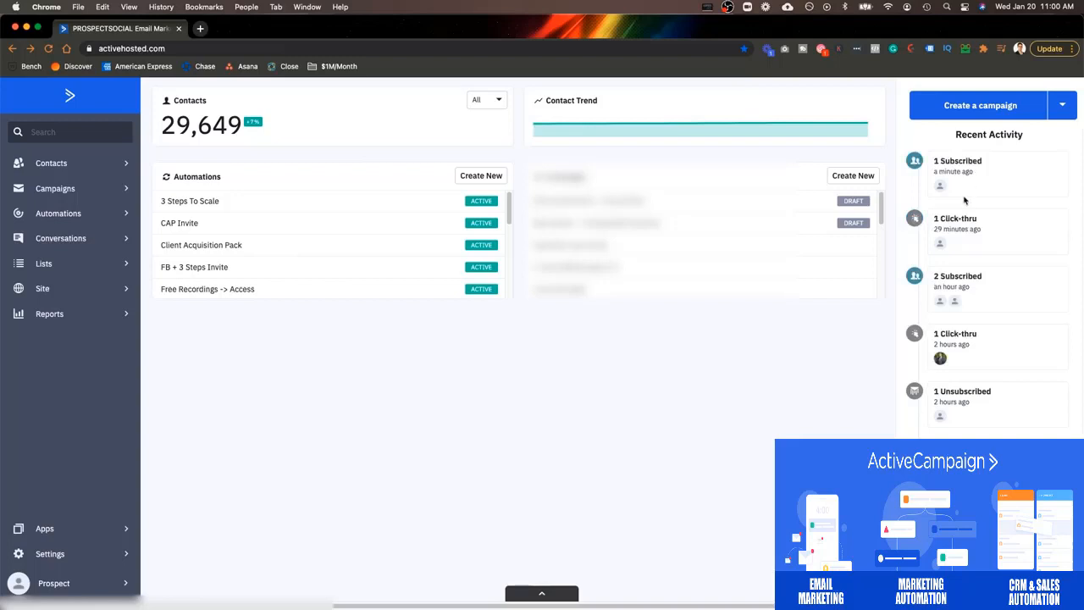
# Examine the Recent Activity feed on the dashboard for contact subscriptions, click-throughs and unsubscribes.
pyautogui.scroll(-1, 963, 315)
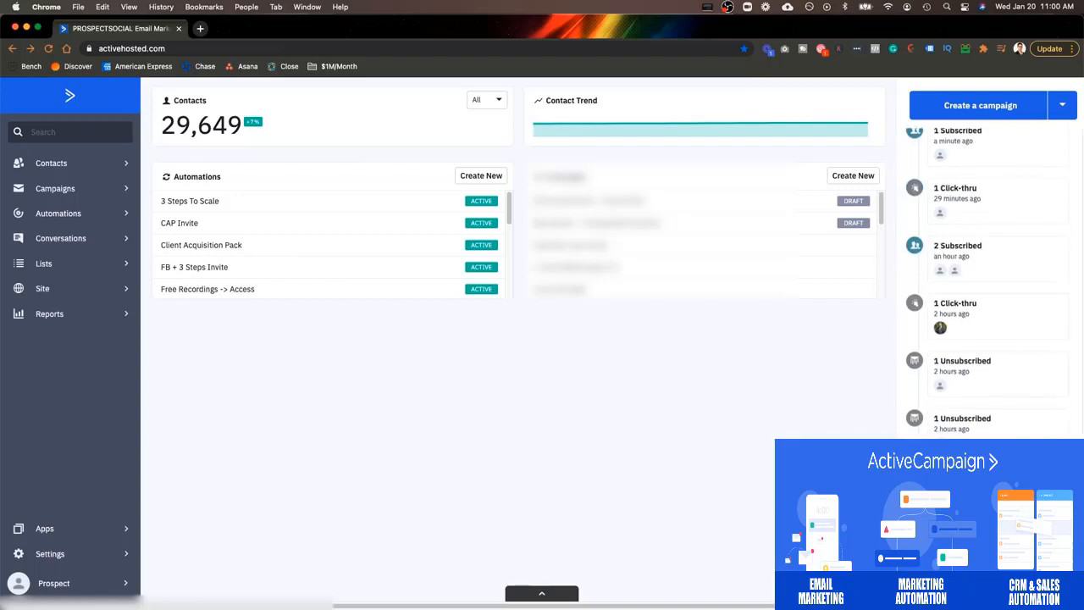
pyautogui.scroll(-8, 987, 280)
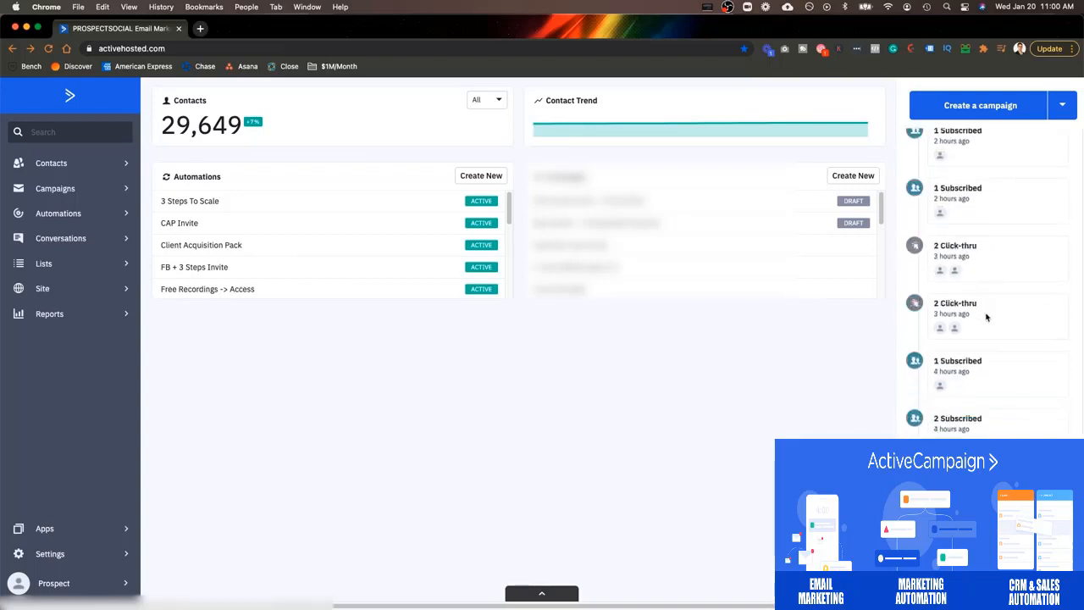
pyautogui.scroll(-8, 1015, 389)
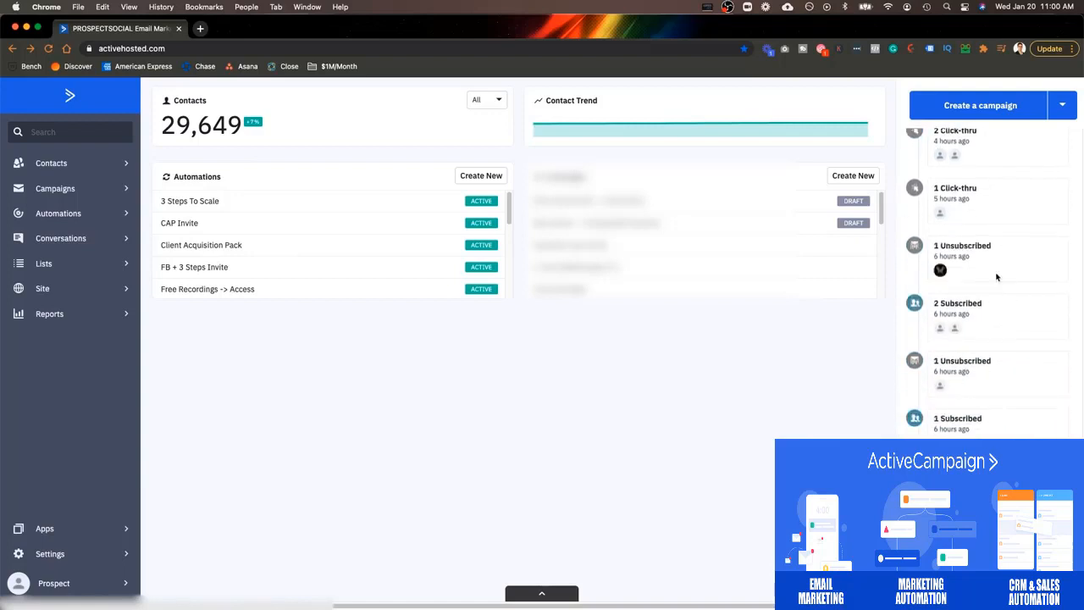
pyautogui.scroll(-2, 1005, 212)
pyautogui.scroll(-5, 1005, 213)
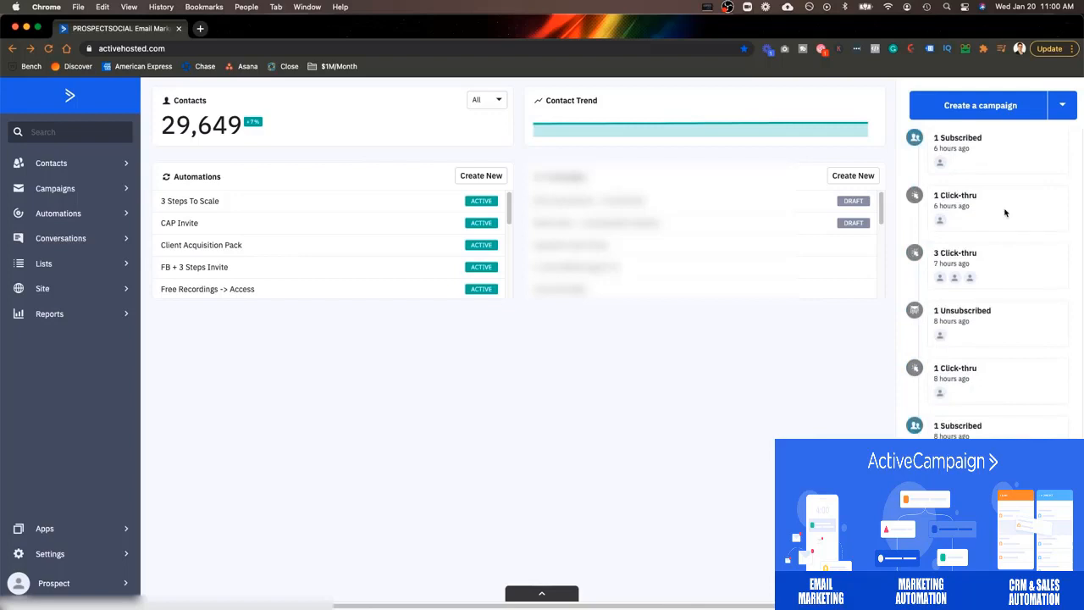
pyautogui.scroll(-2, 1005, 212)
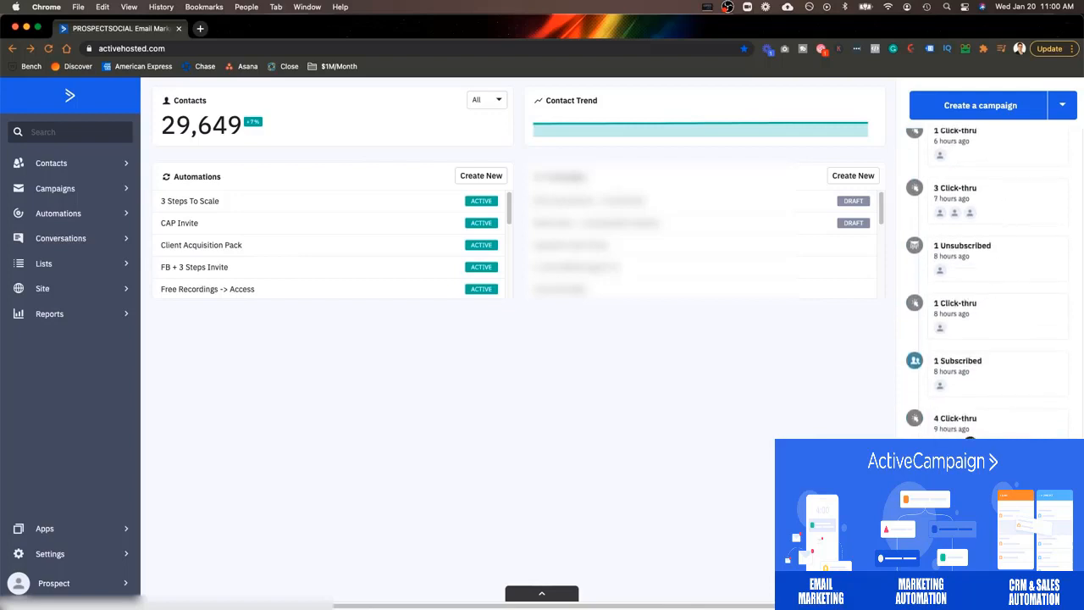
pyautogui.scroll(-7, 993, 302)
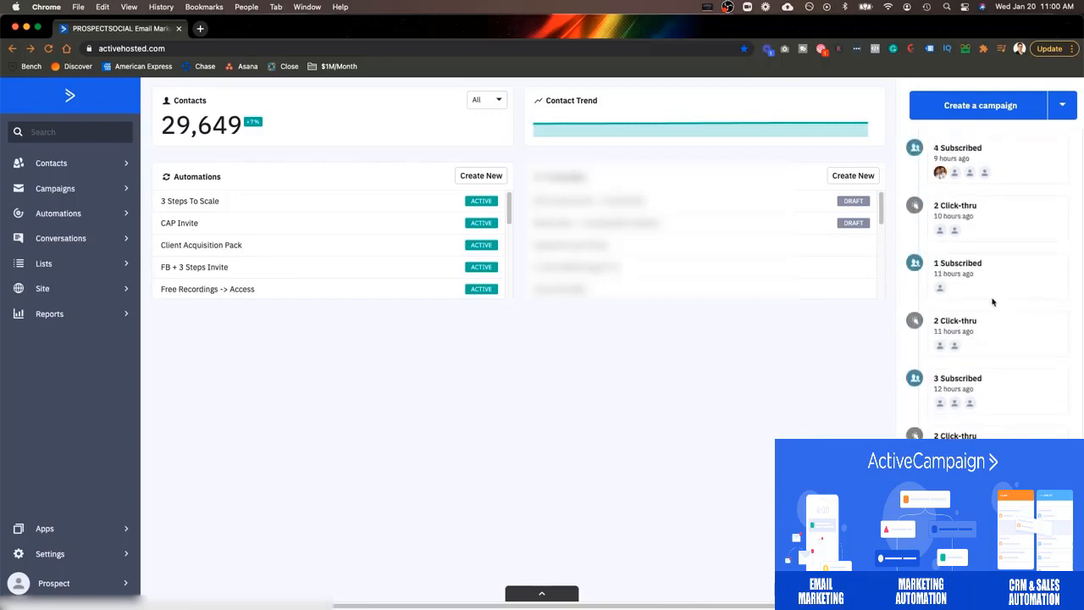
pyautogui.scroll(-1, 993, 302)
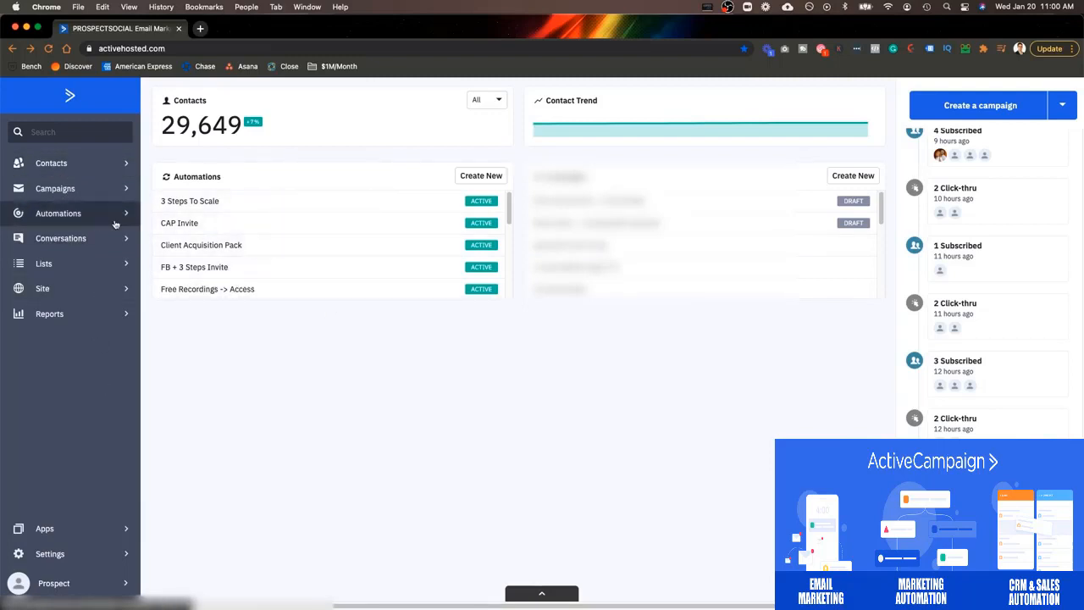
# Create a new automation using the Start from Scratch recipe.
pyautogui.click(59, 218)
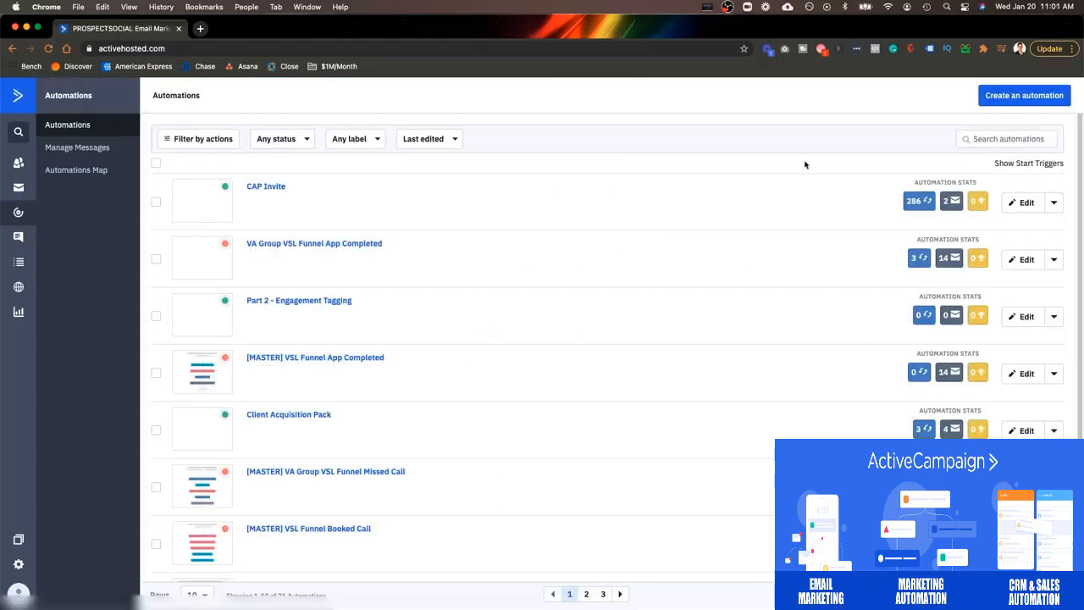
pyautogui.click(1016, 98)
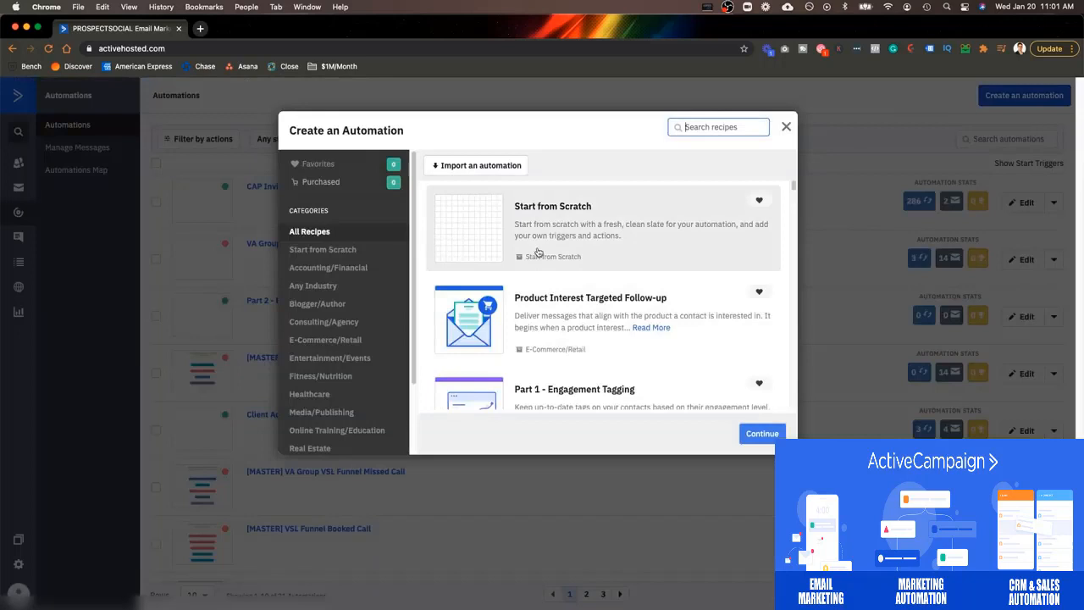
pyautogui.scroll(-10, 547, 265)
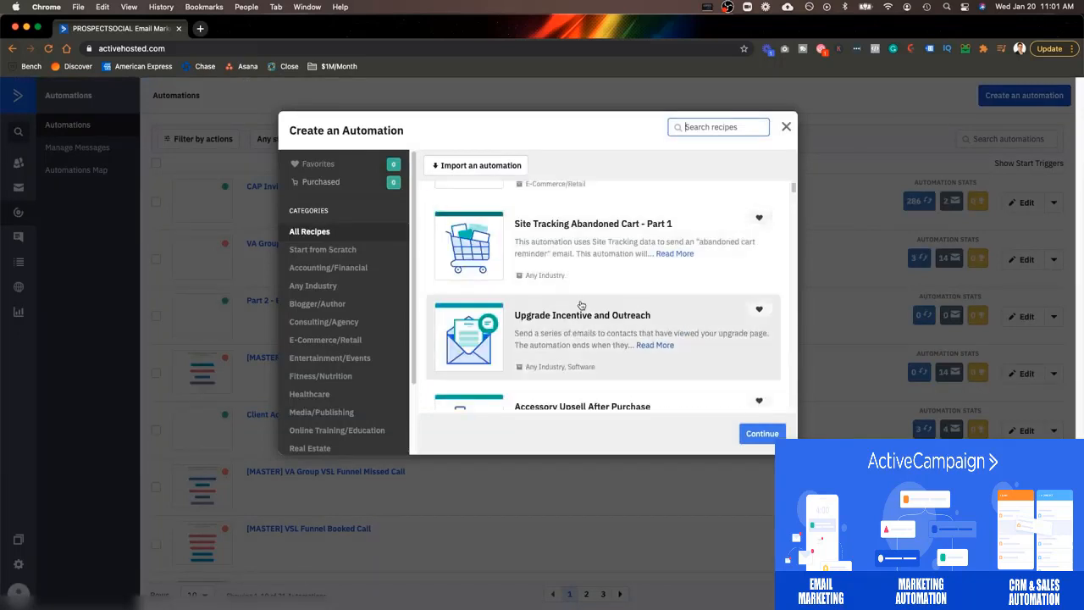
pyautogui.scroll(-1, 574, 328)
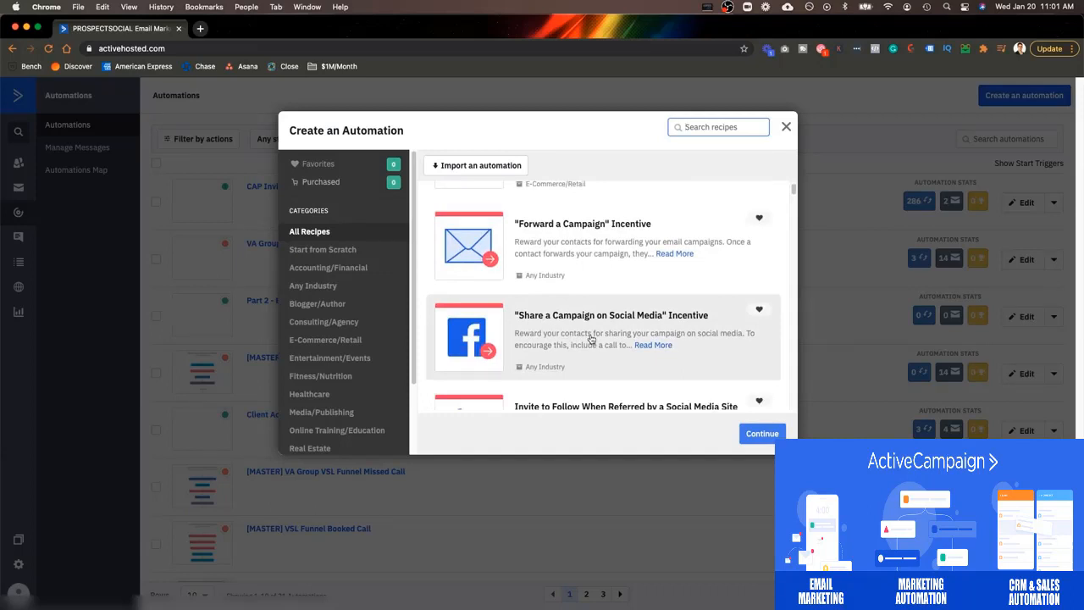
pyautogui.scroll(1, 591, 339)
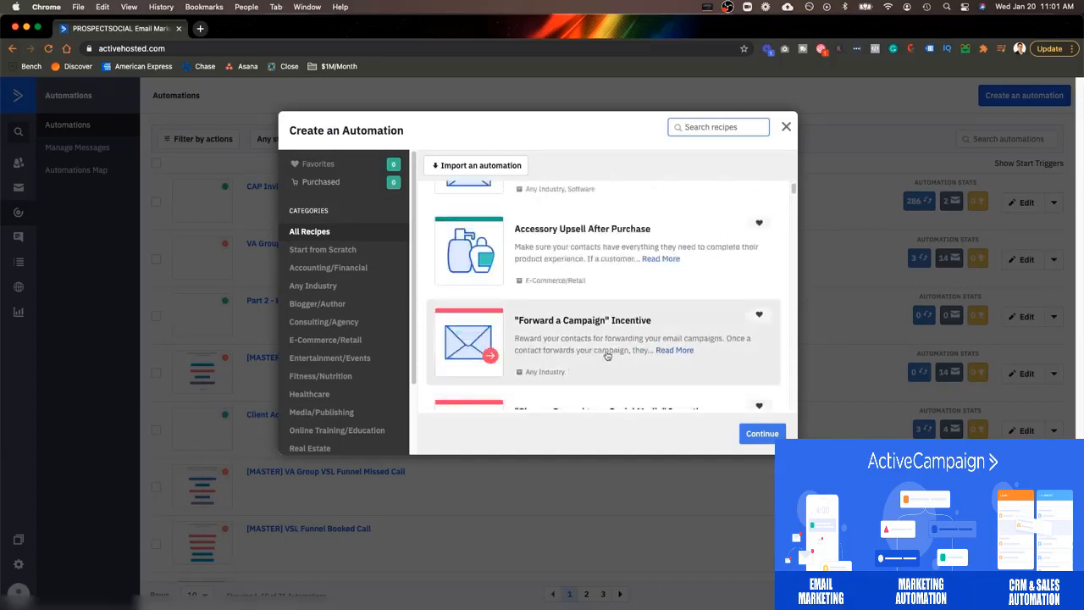
pyautogui.scroll(4, 608, 355)
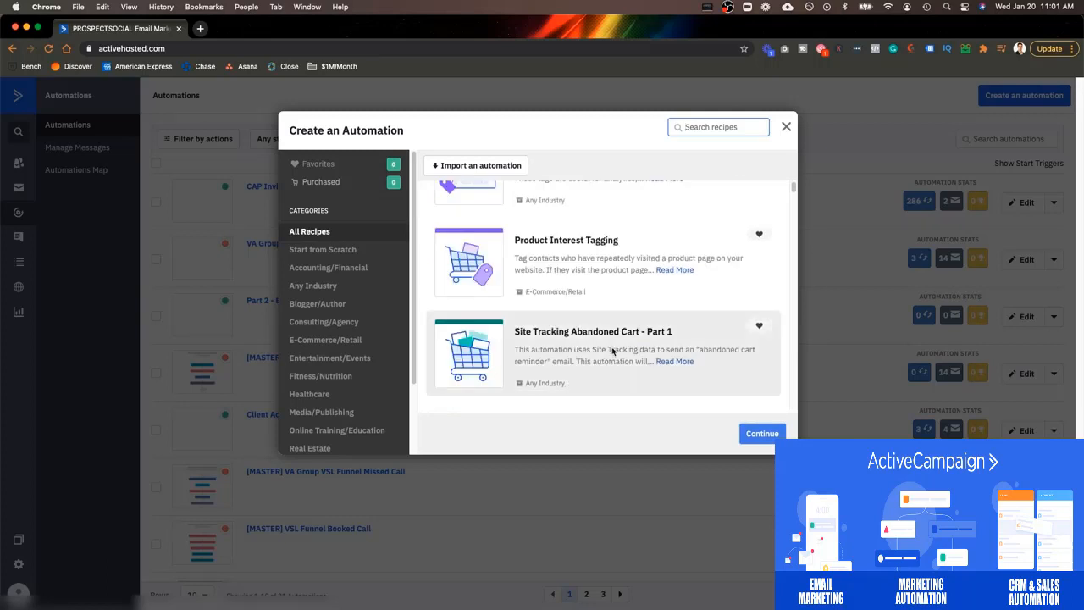
pyautogui.scroll(4, 612, 351)
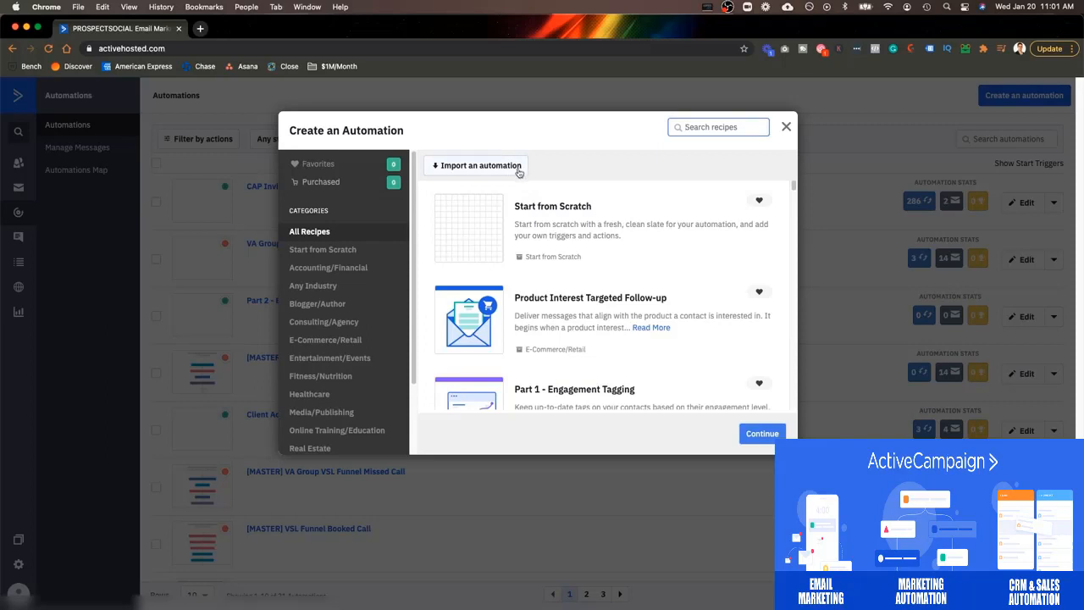
pyautogui.click(519, 222)
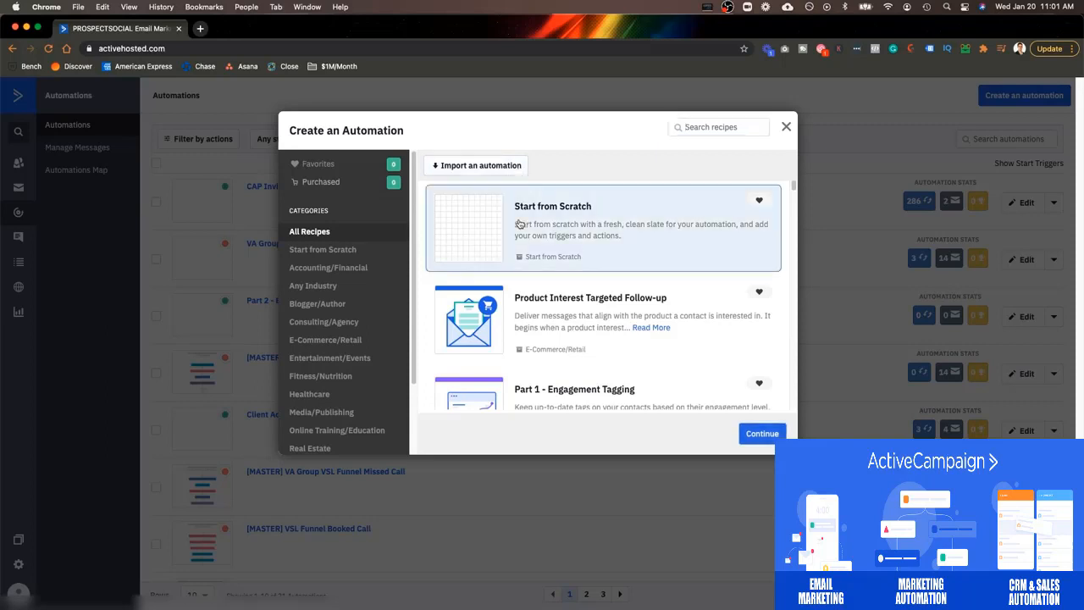
pyautogui.click(761, 433)
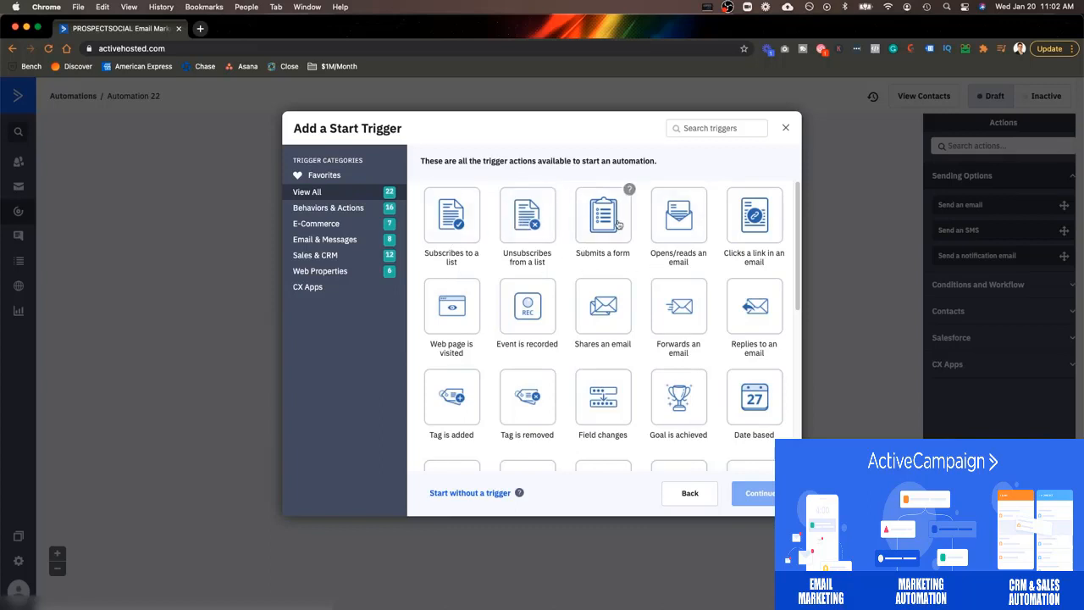
# Choose "Subscribes to a list" as the automation's start trigger and continue to its options.
pyautogui.scroll(-1, 682, 227)
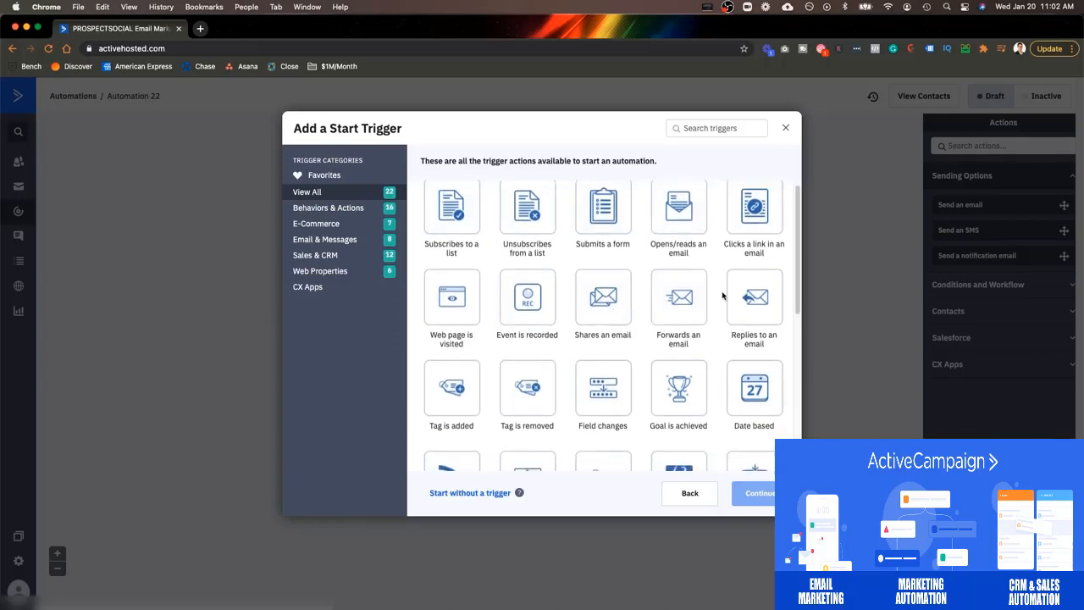
pyautogui.scroll(-2, 720, 301)
pyautogui.scroll(-3, 517, 304)
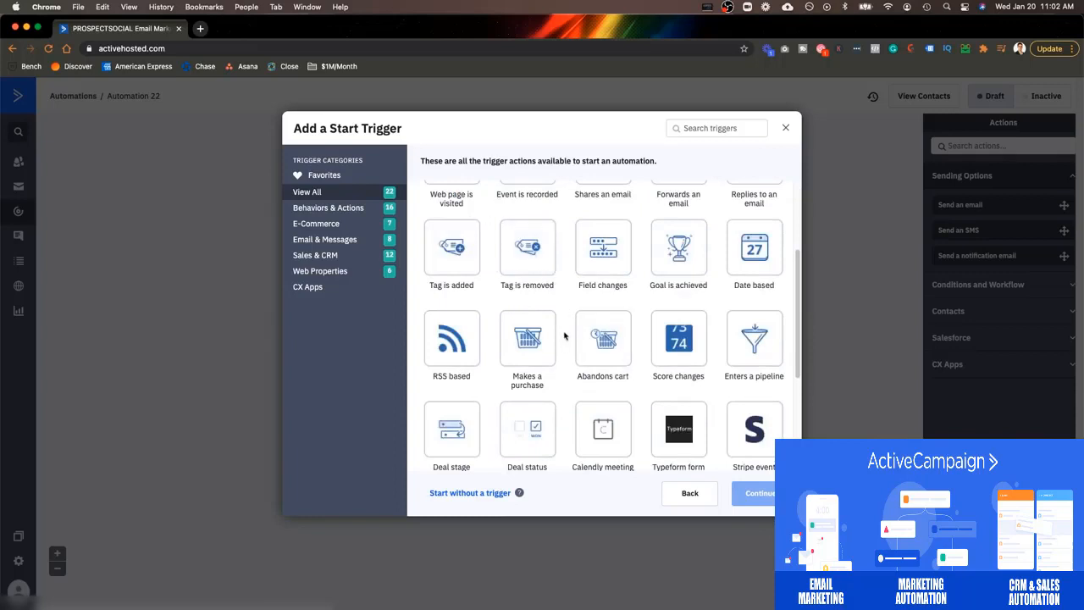
pyautogui.scroll(5, 565, 330)
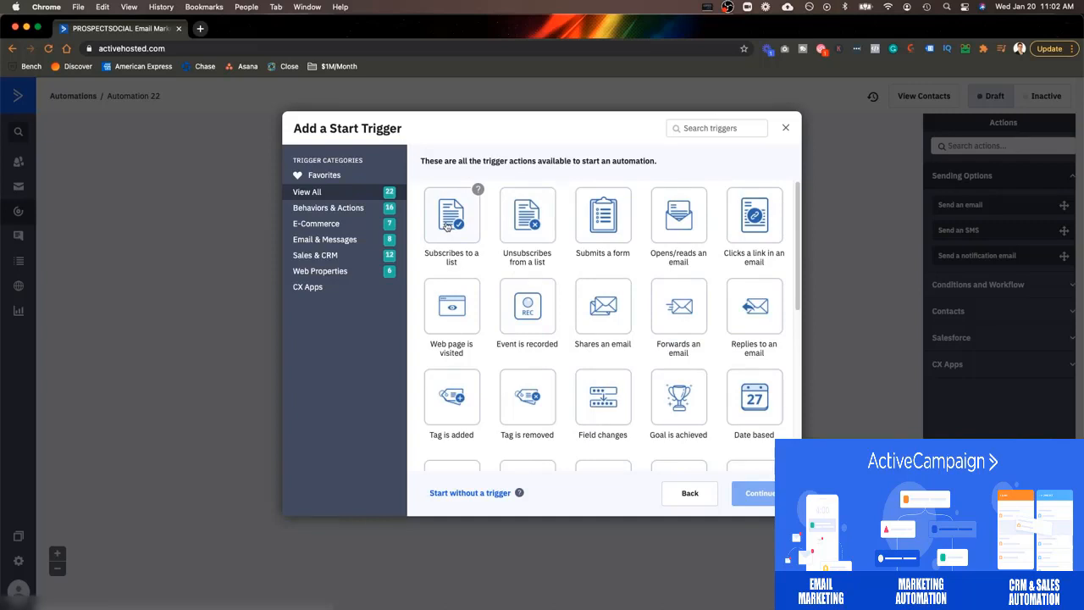
pyautogui.moveTo(476, 278)
pyautogui.click(450, 212)
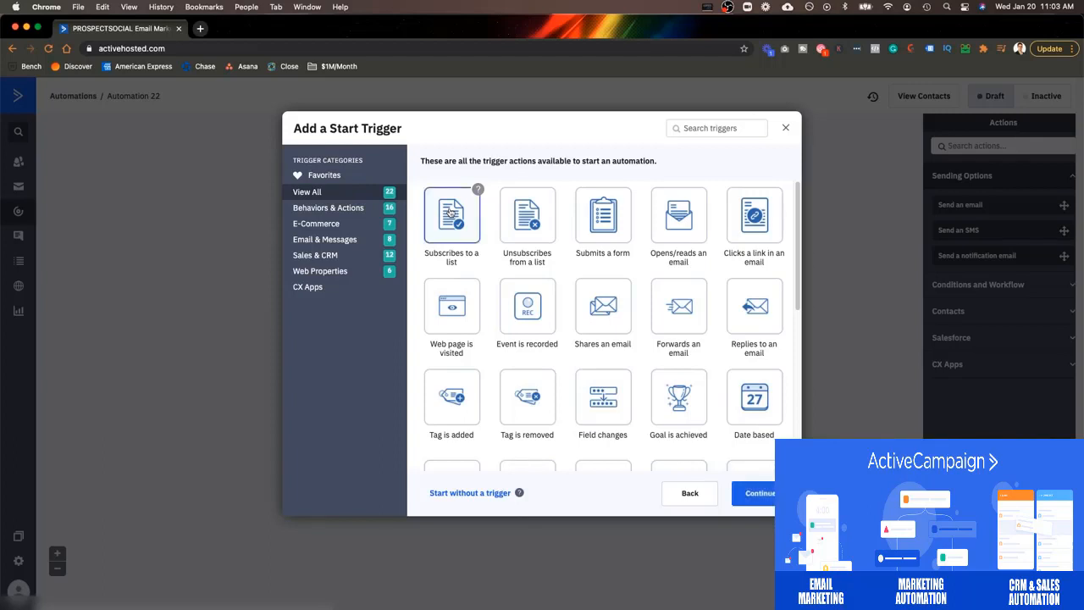
pyautogui.click(761, 492)
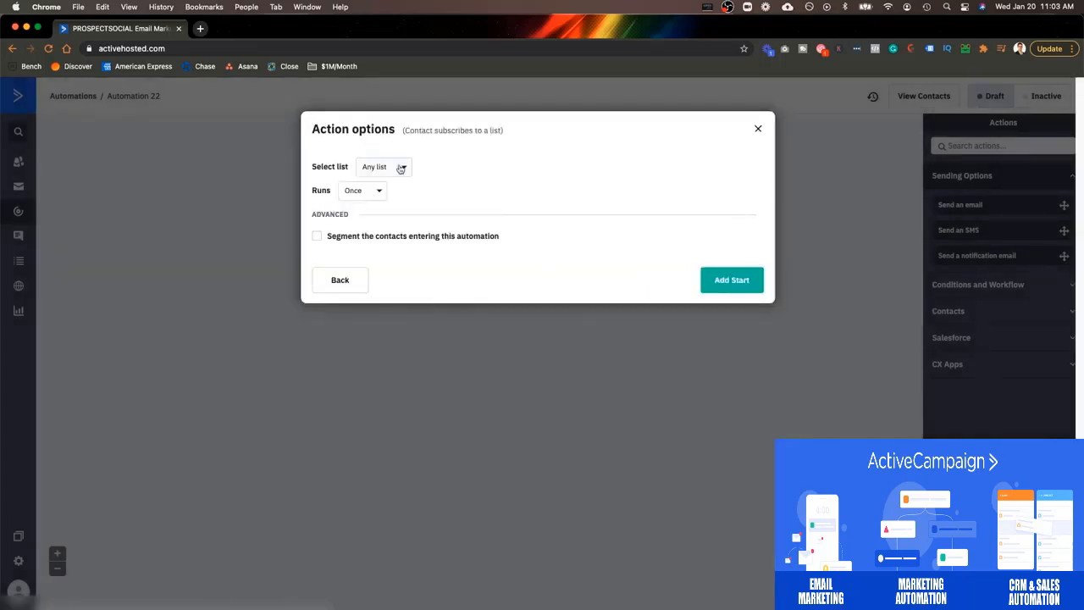
# Set the trigger's list to 3 Steps To Scaling and keep it running Once.
pyautogui.click(401, 168)
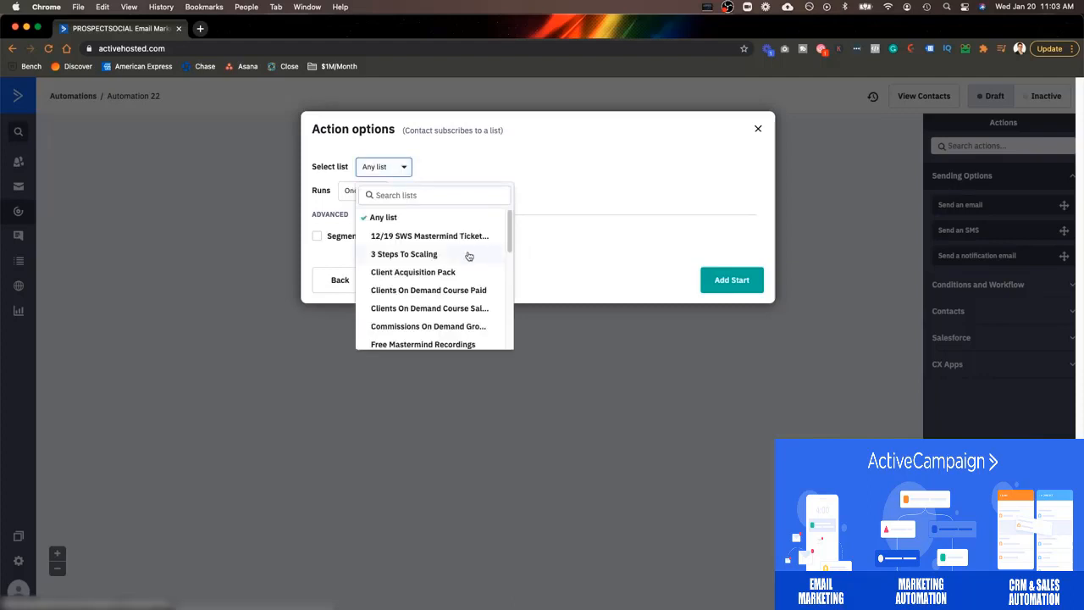
pyautogui.click(454, 254)
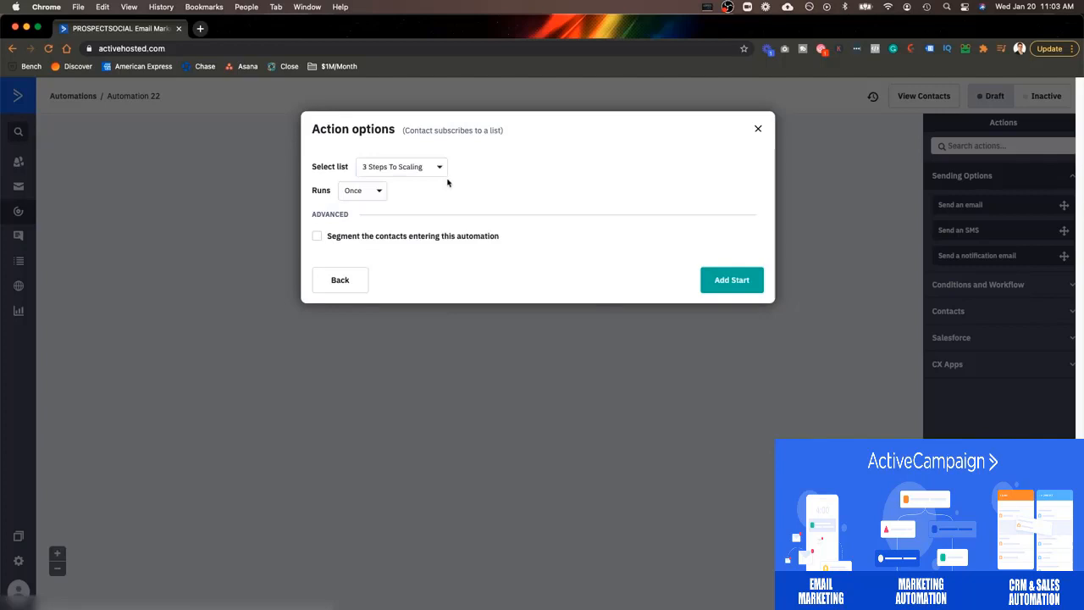
pyautogui.click(366, 200)
pyautogui.click(507, 194)
pyautogui.click(362, 195)
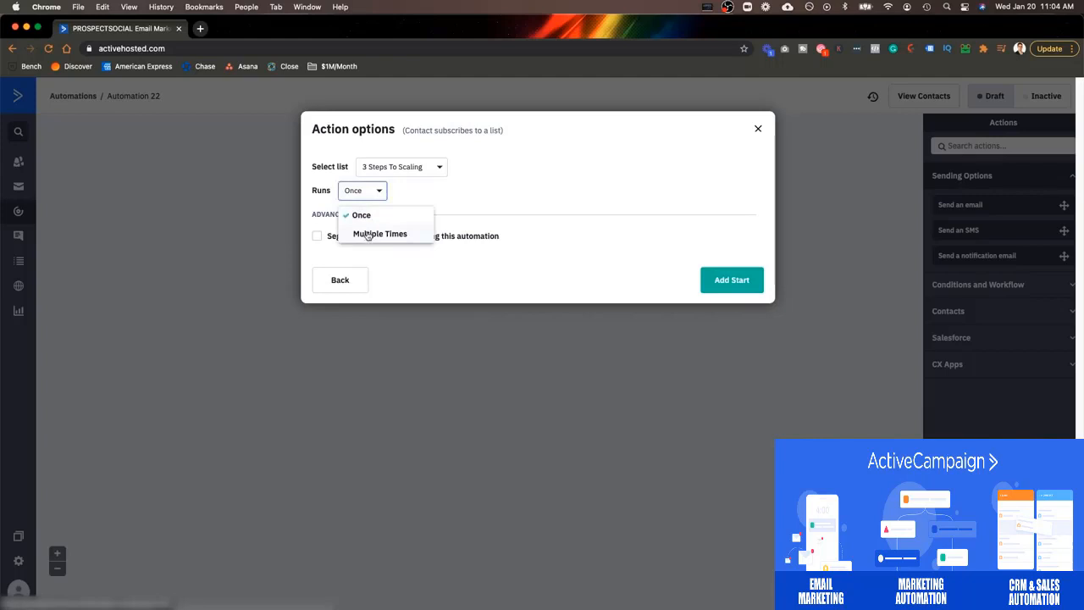
pyautogui.click(374, 216)
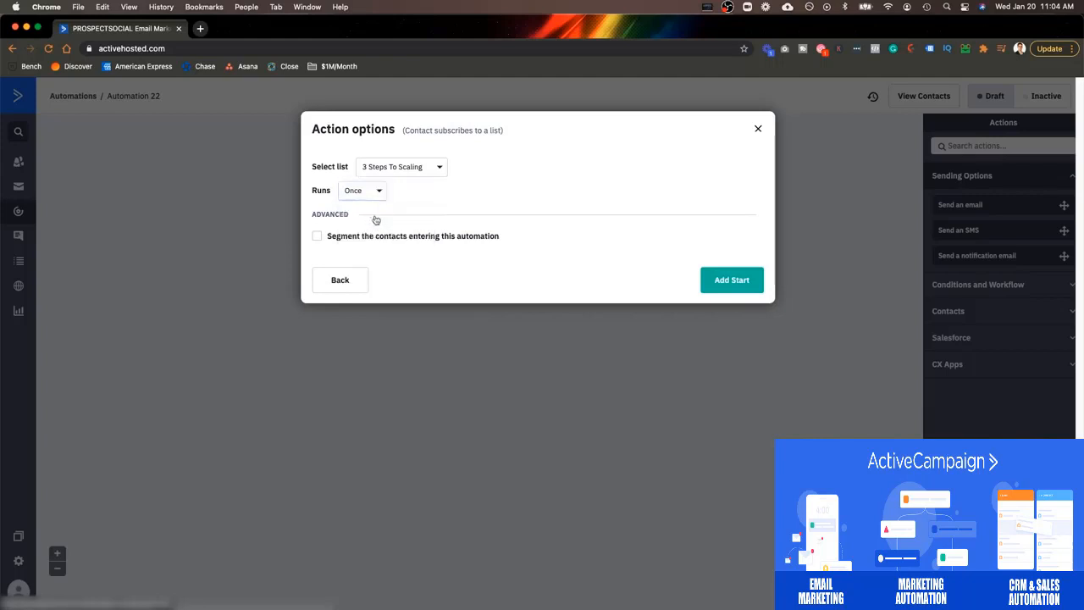
# Leave segmentation of the entering contacts off and add the start trigger to the automation.
pyautogui.click(442, 242)
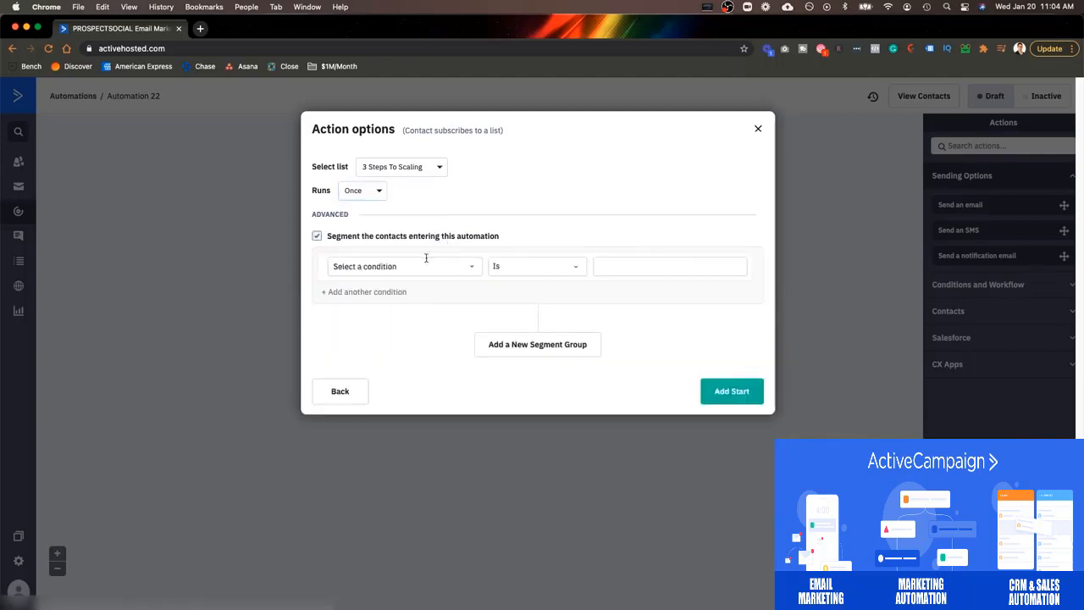
pyautogui.click(371, 233)
pyautogui.click(698, 274)
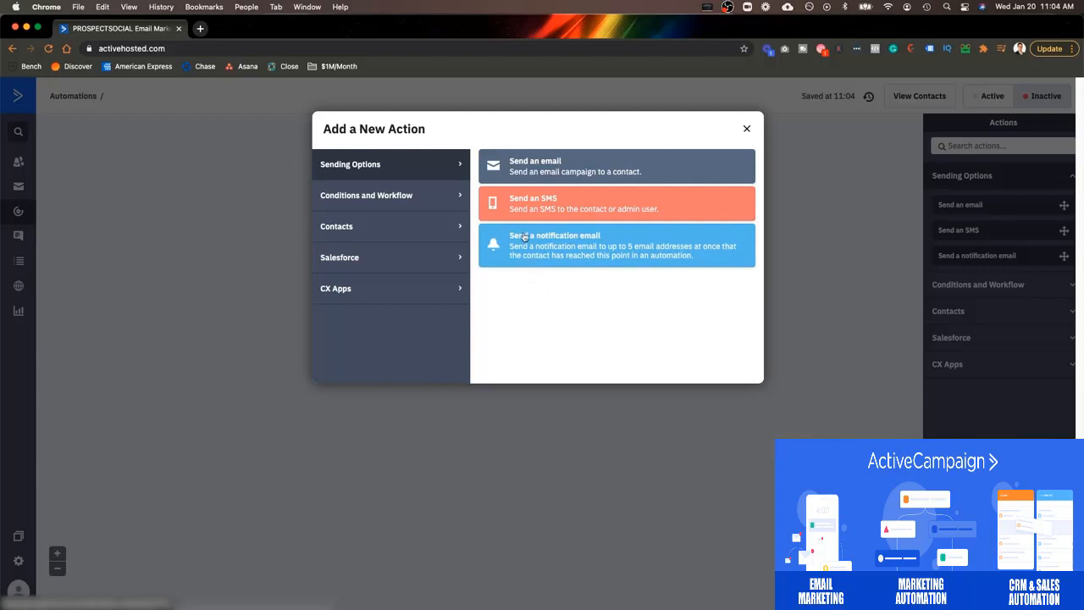
# Choose "Send an email" from the sending options as the automation's first action.
pyautogui.click(451, 194)
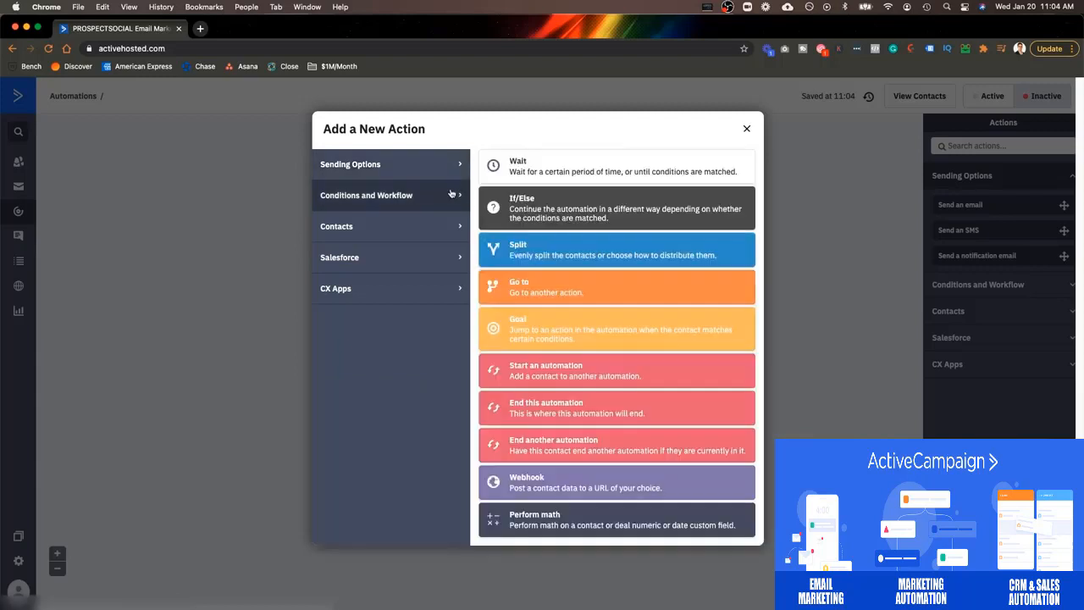
pyautogui.click(443, 171)
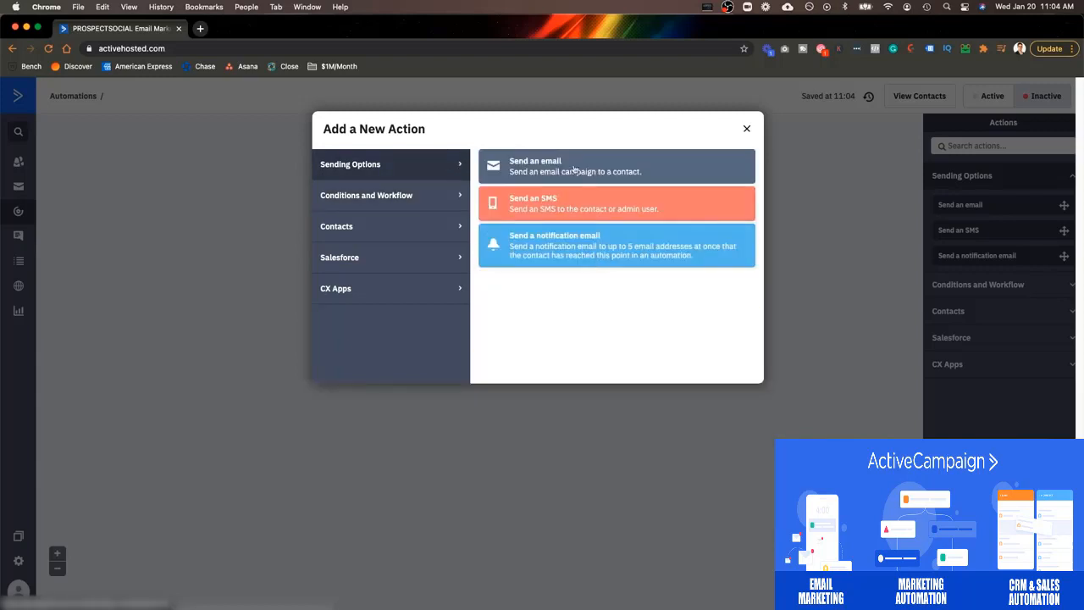
pyautogui.click(422, 201)
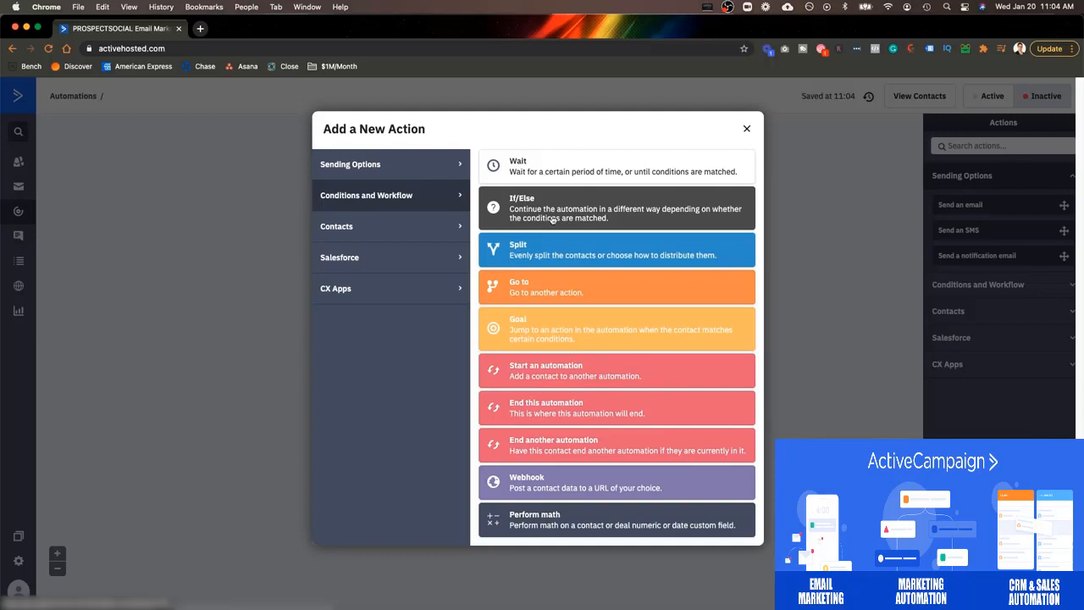
pyautogui.click(466, 171)
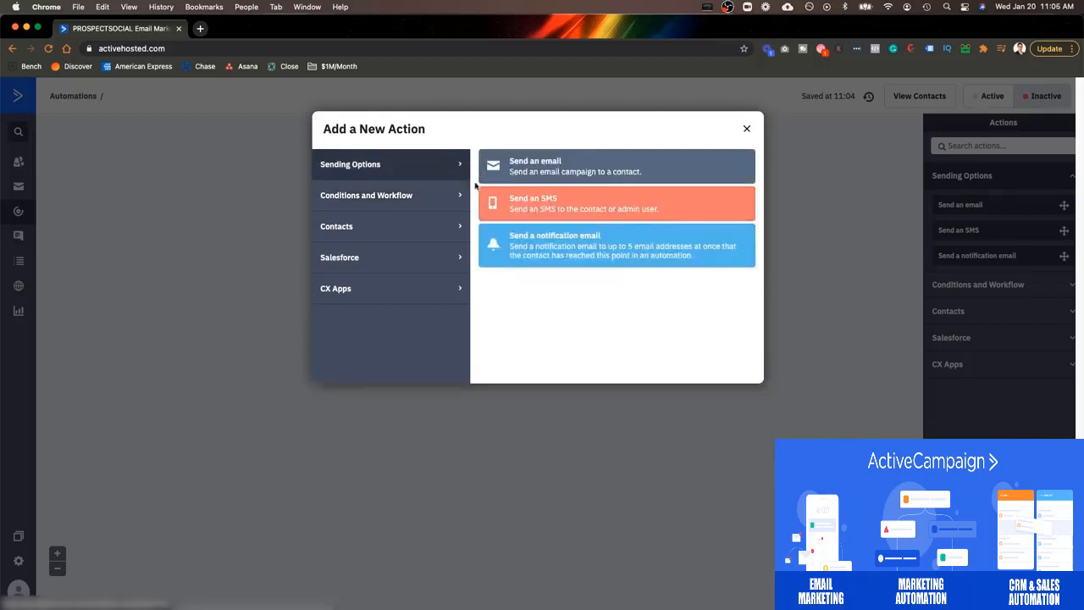
pyautogui.click(464, 196)
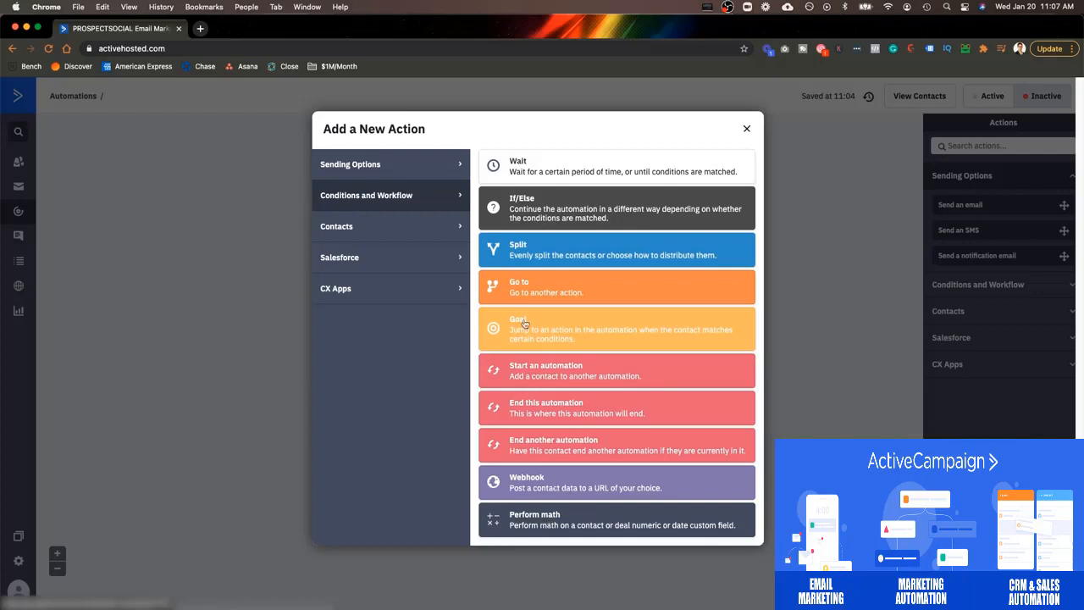
pyautogui.click(454, 233)
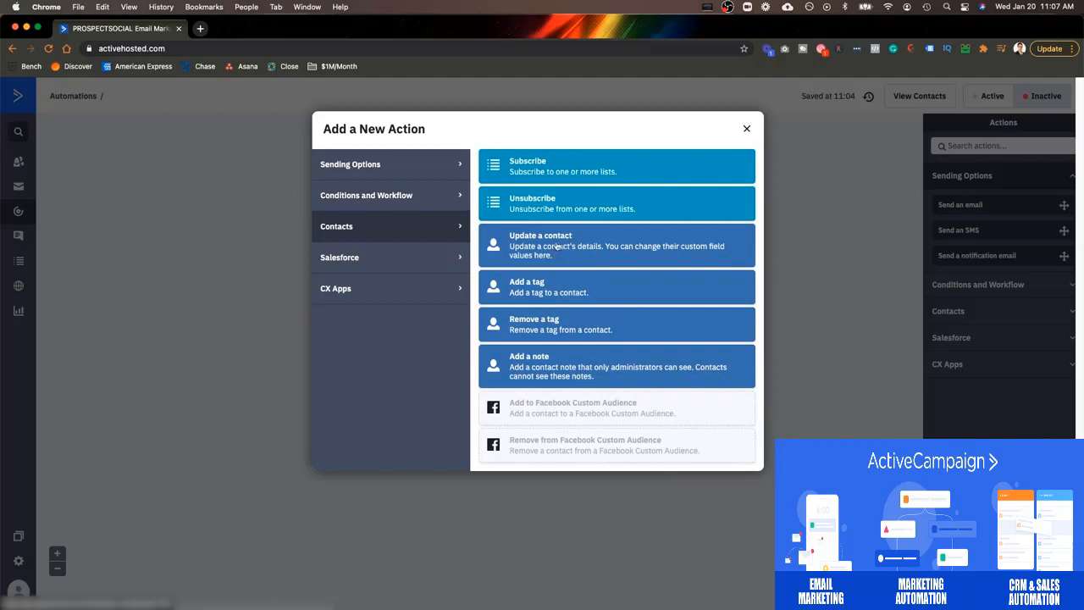
pyautogui.click(426, 161)
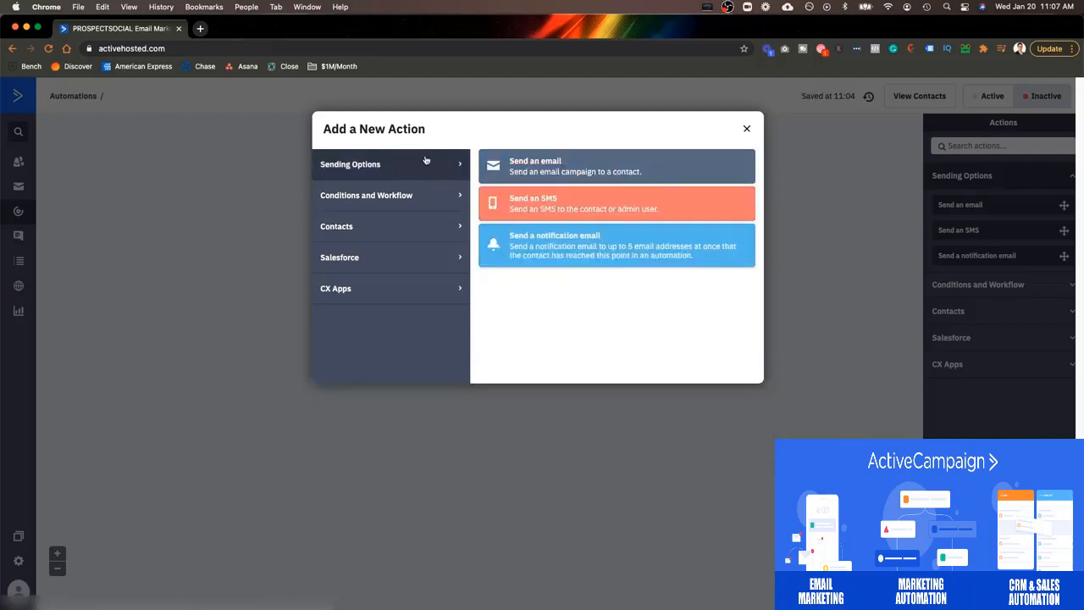
pyautogui.click(523, 168)
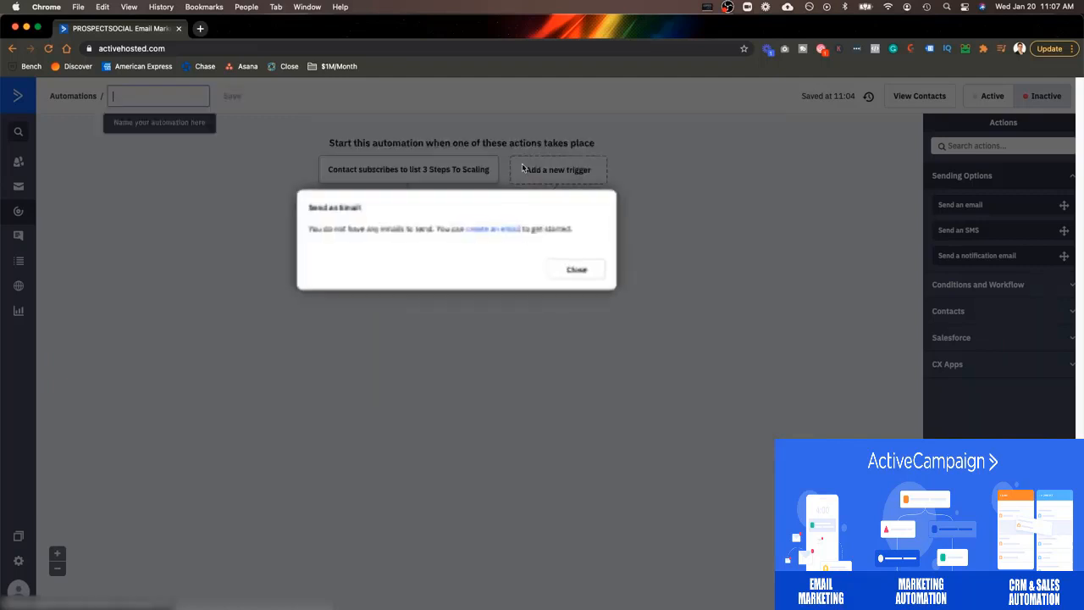
# Create a new email named "3 Steps To Scale Welcome Email" and build it from scratch with the Newsletter template type.
pyautogui.click(474, 229)
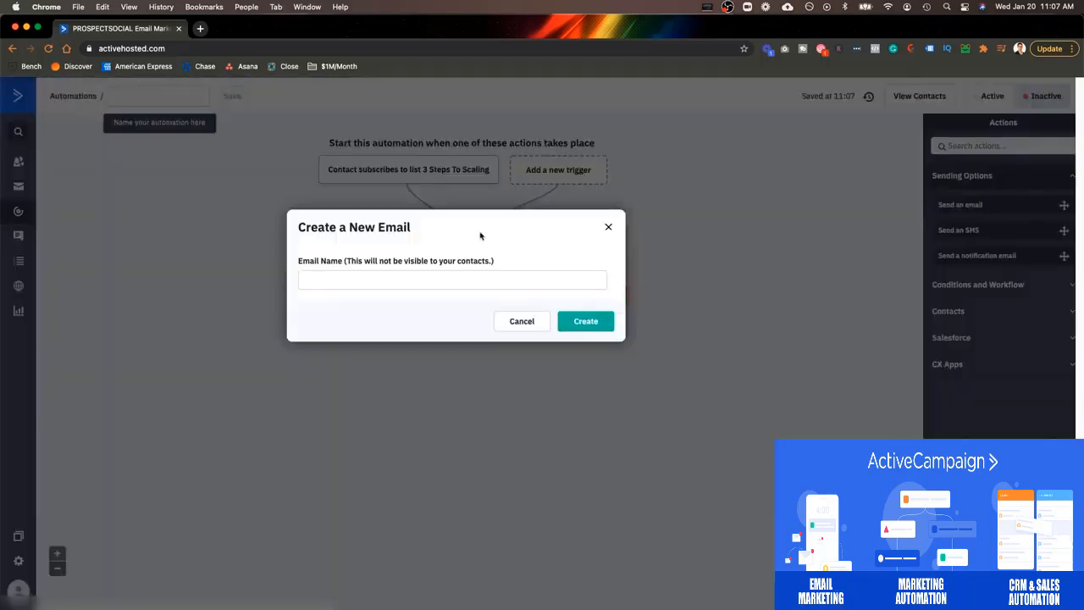
pyautogui.click(441, 274)
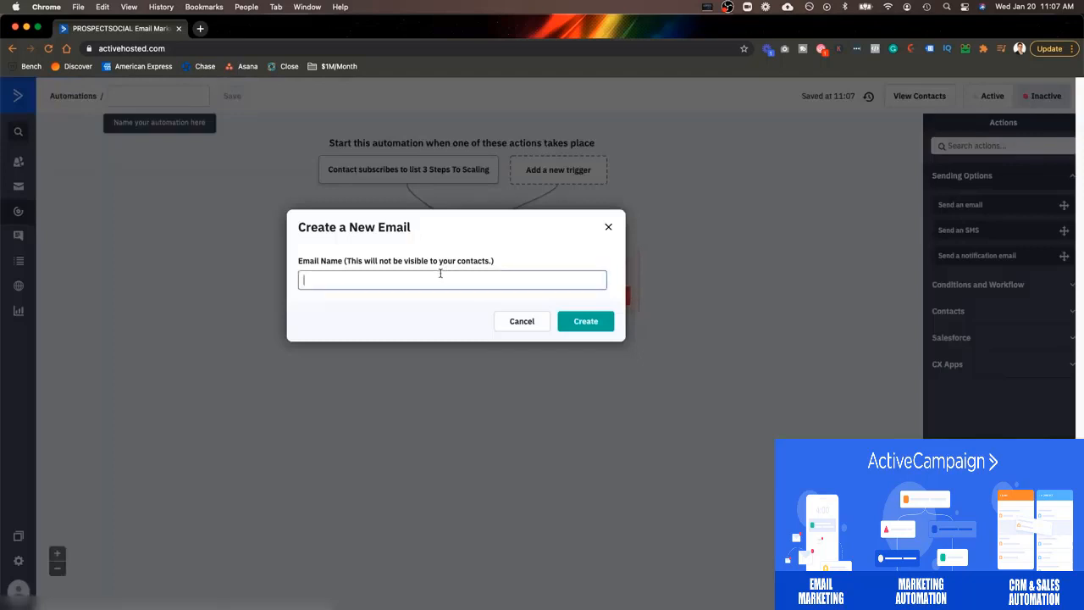
pyautogui.write('3 Steps To Scale Welcome Email')
pyautogui.press('Return')
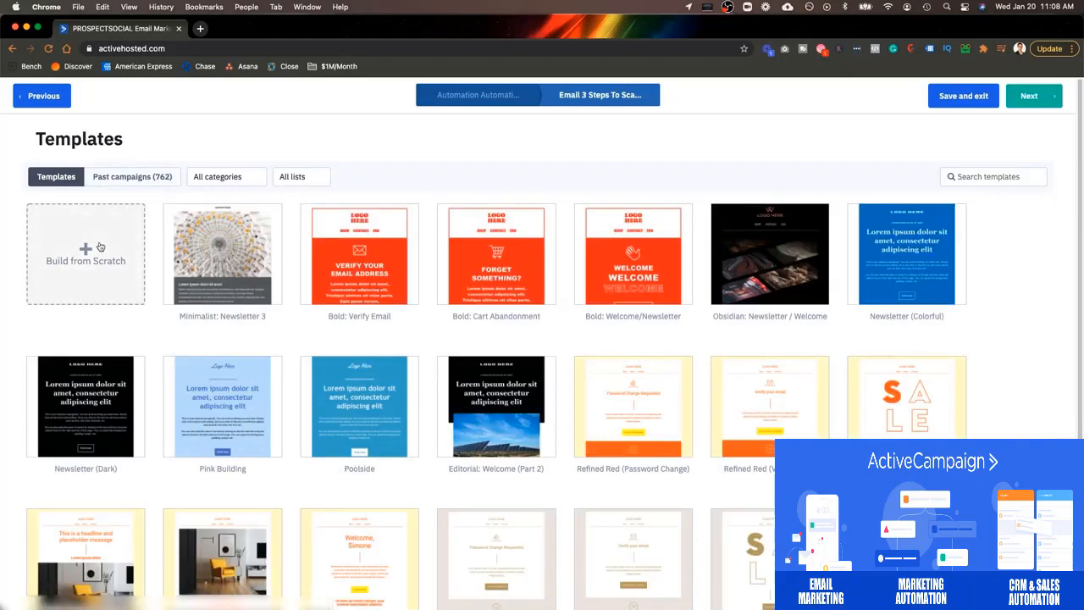
pyautogui.click(123, 277)
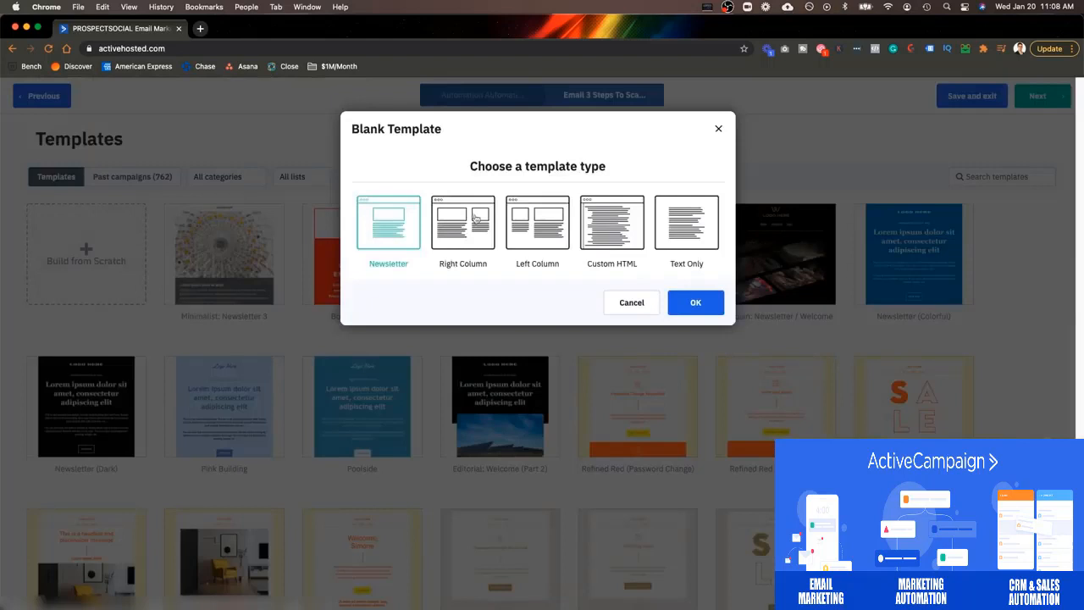
pyautogui.click(680, 298)
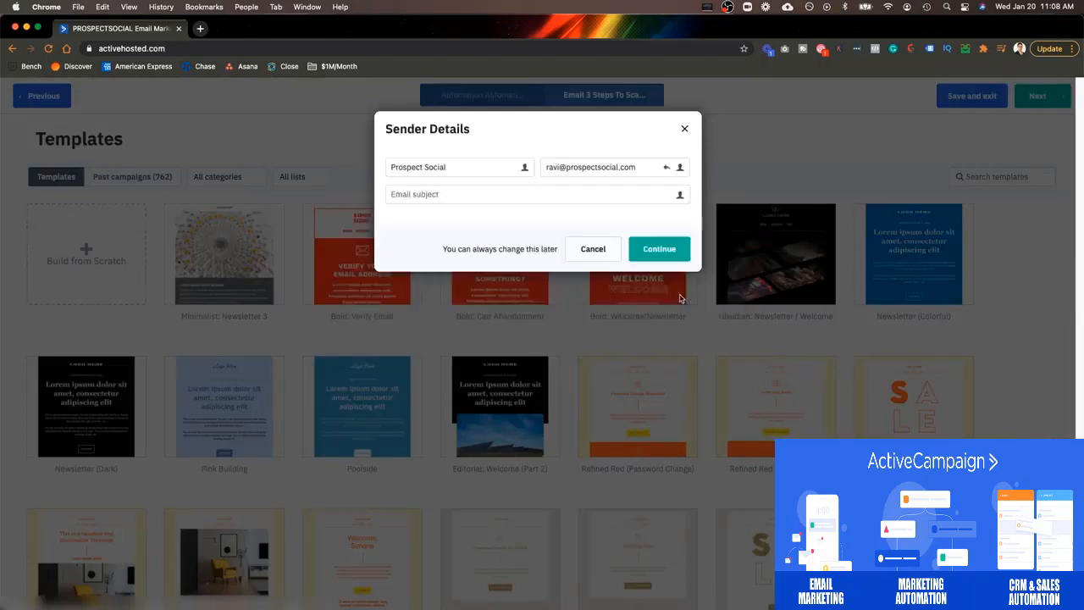
# Set the sender name to Scaling With Systems and the sender address to the scalingwithsystems.com e-mail.
pyautogui.tripleClick(430, 165)
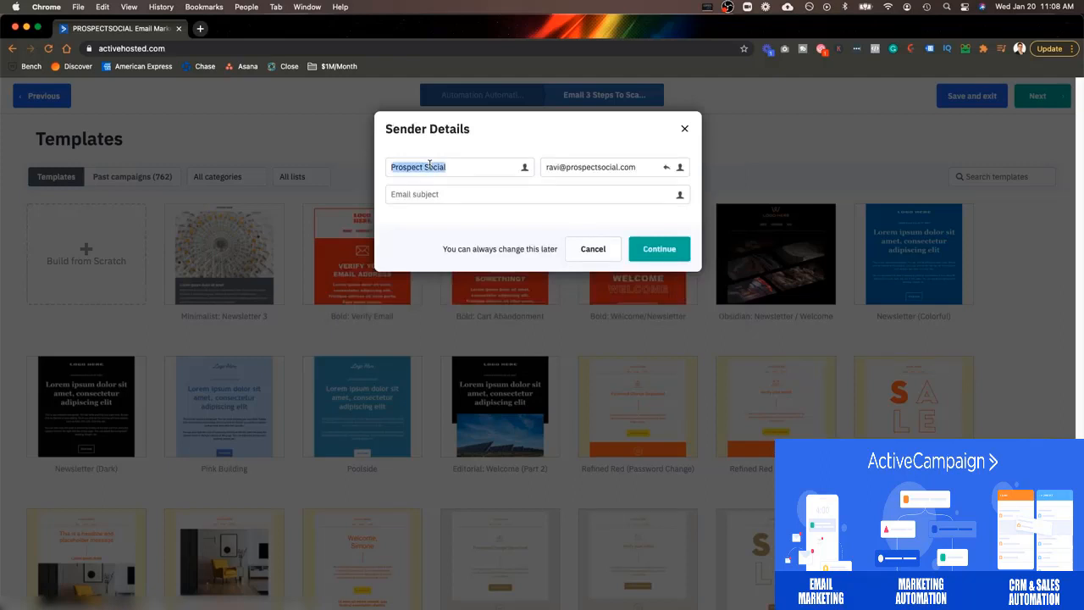
pyautogui.write('Scale')
pyautogui.press('BackSpace')
pyautogui.click(435, 187)
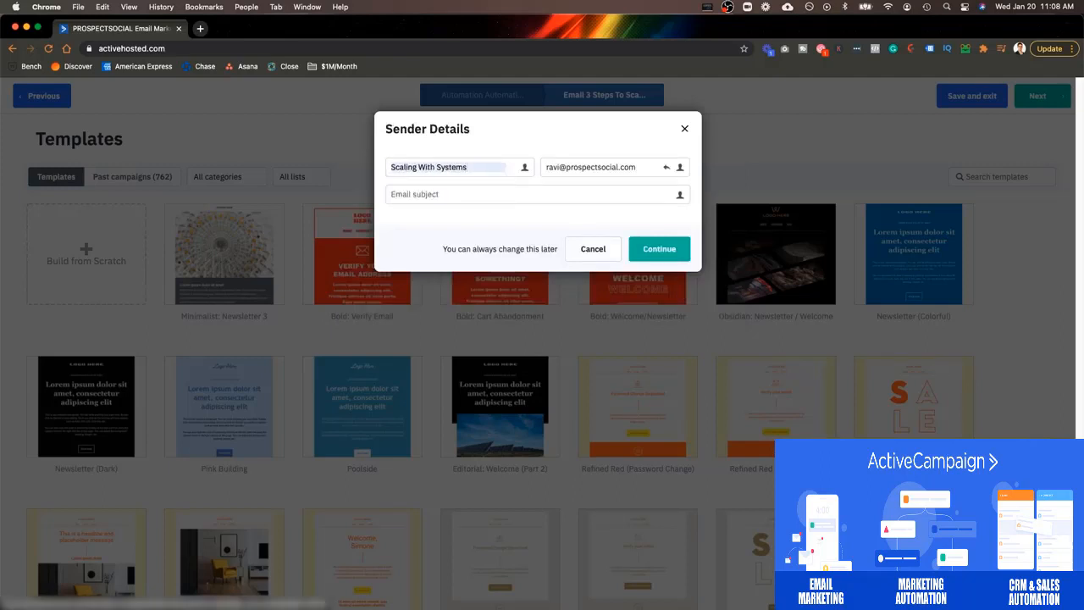
pyautogui.moveTo(566, 167); pyautogui.dragTo(655, 166)
pyautogui.write('scaling')
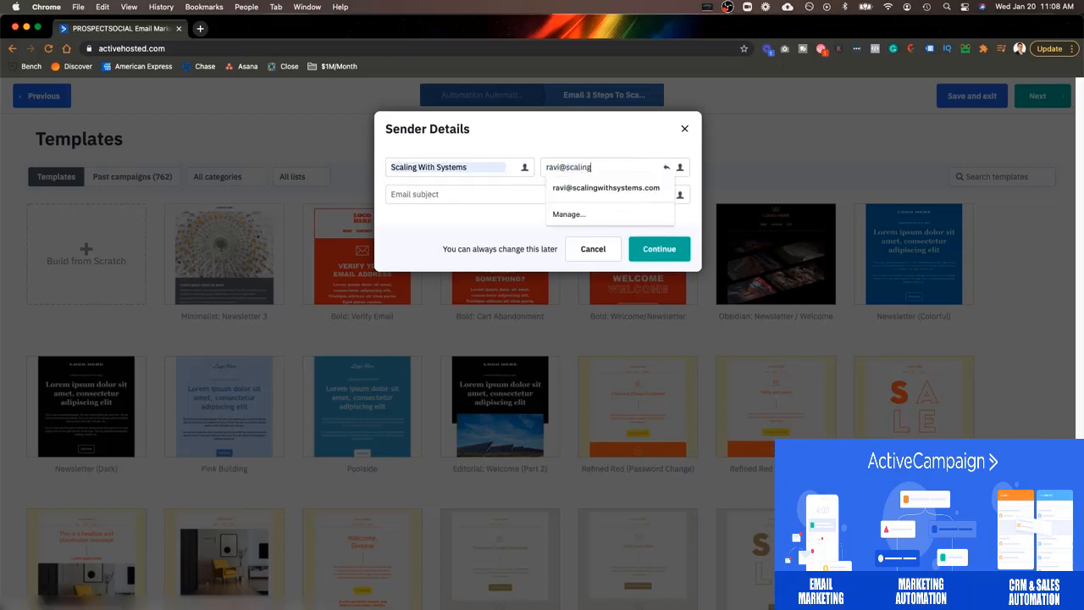
pyautogui.press('Down')
pyautogui.press('Return')
# Set the email subject to "Access To Your Course Here..." and continue to the email designer.
pyautogui.tripleClick(522, 195)
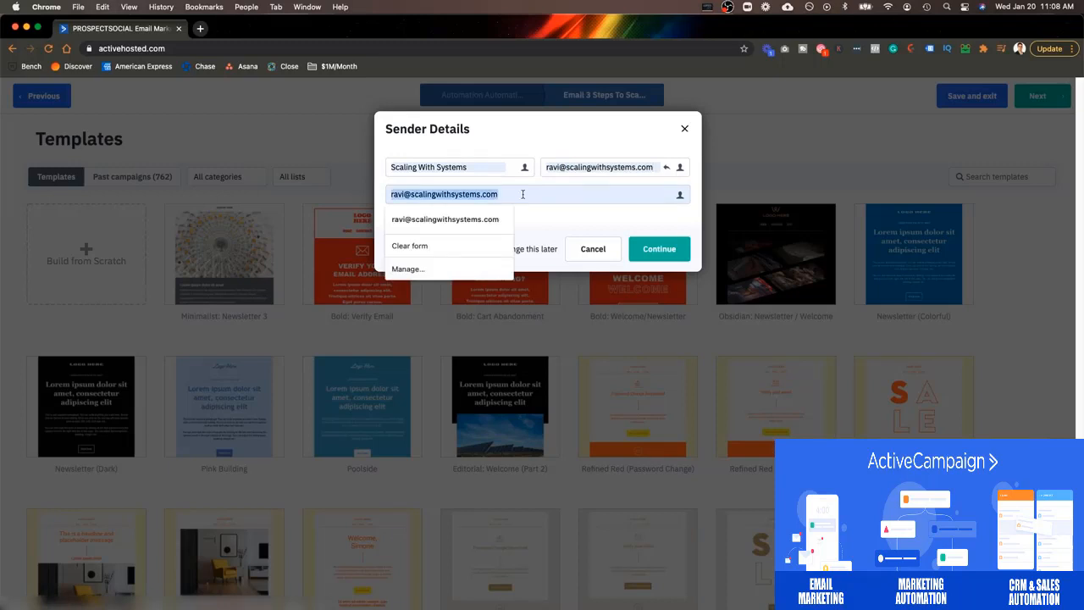
pyautogui.press('BackSpace')
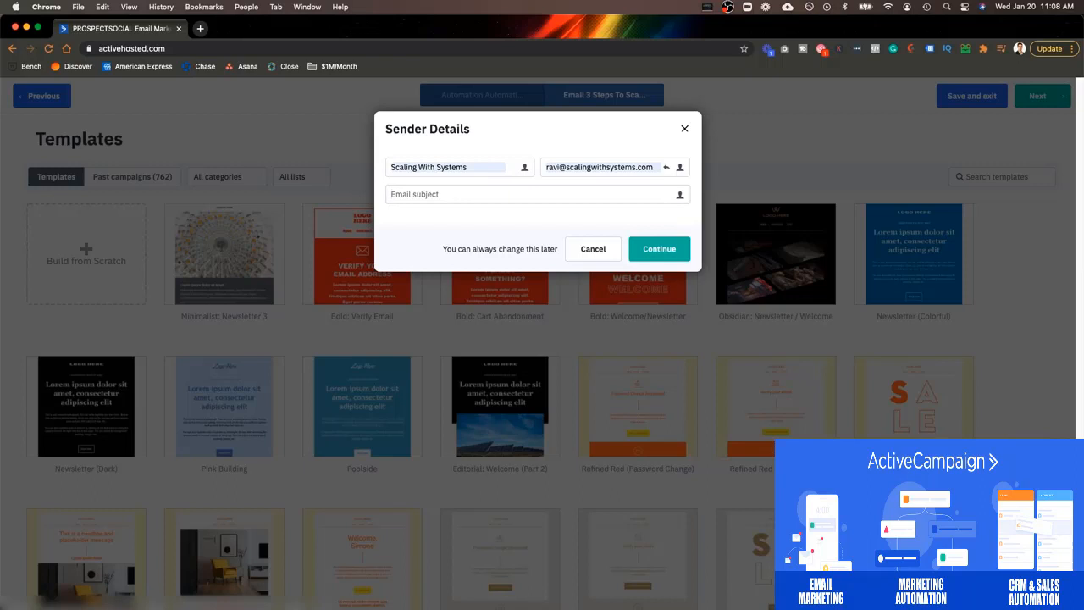
pyautogui.write('Access To Your Course Here...')
pyautogui.press('Return')
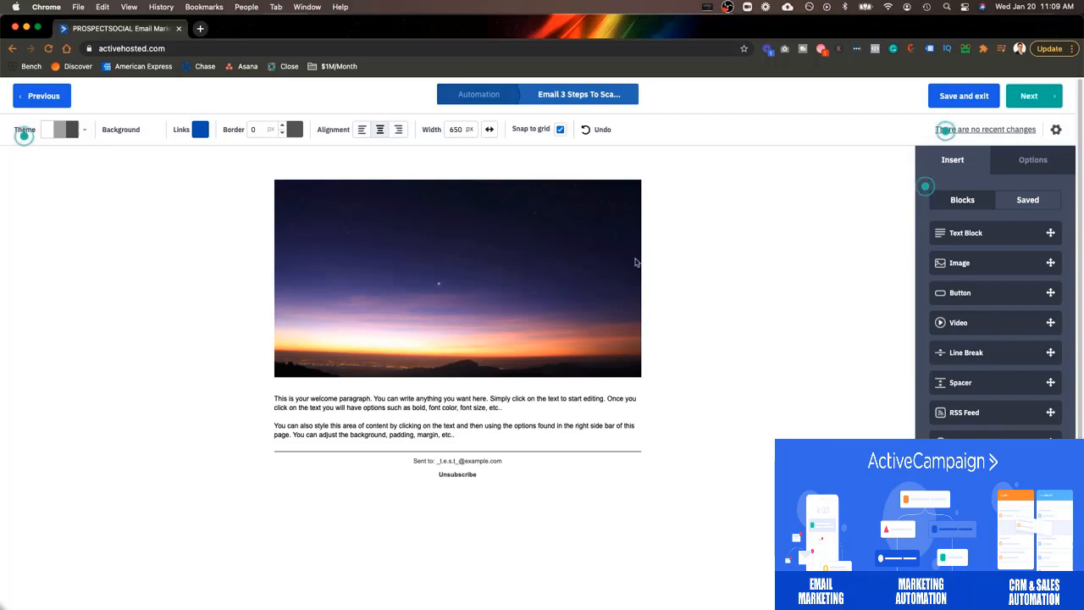
# Replace the placeholder header image with the black Scaling With Systems logo 001-01 and set its height to 300 px.
pyautogui.click(555, 270)
pyautogui.click(438, 161)
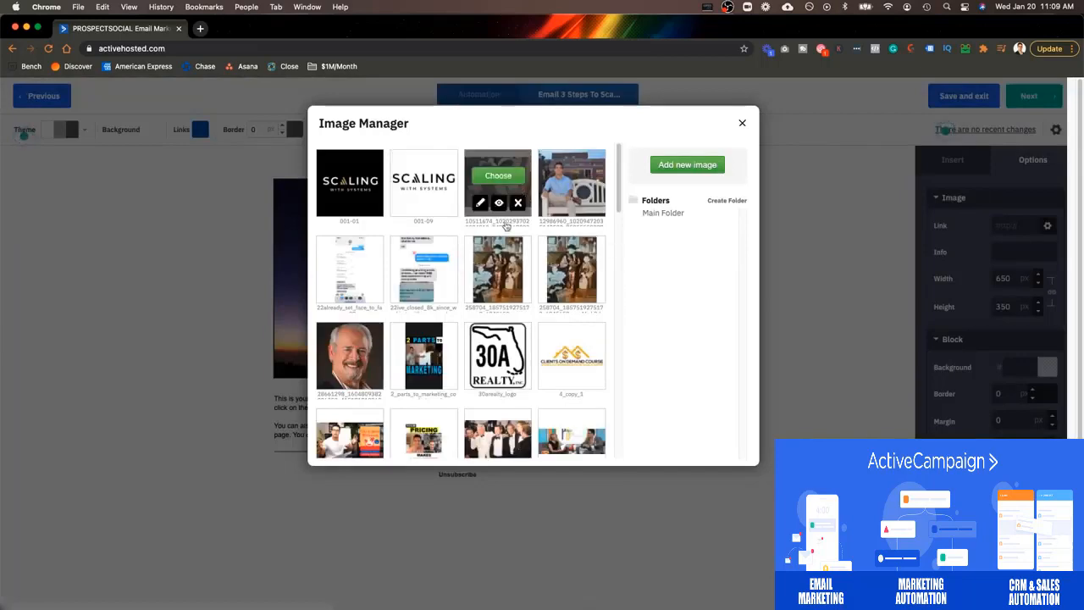
pyautogui.scroll(-8, 460, 359)
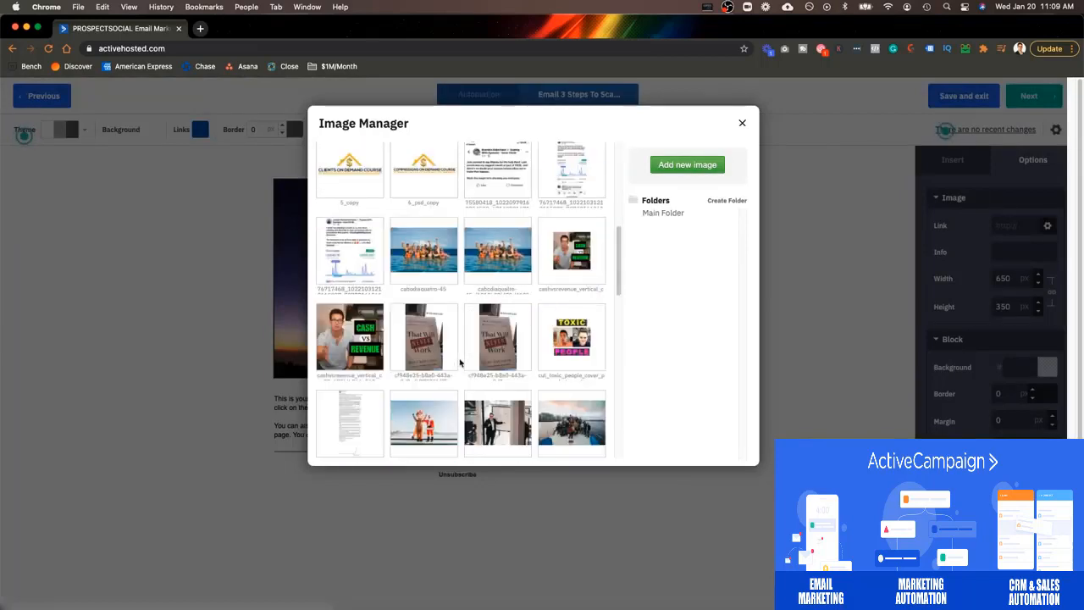
pyautogui.scroll(-2, 460, 363)
pyautogui.scroll(10, 460, 363)
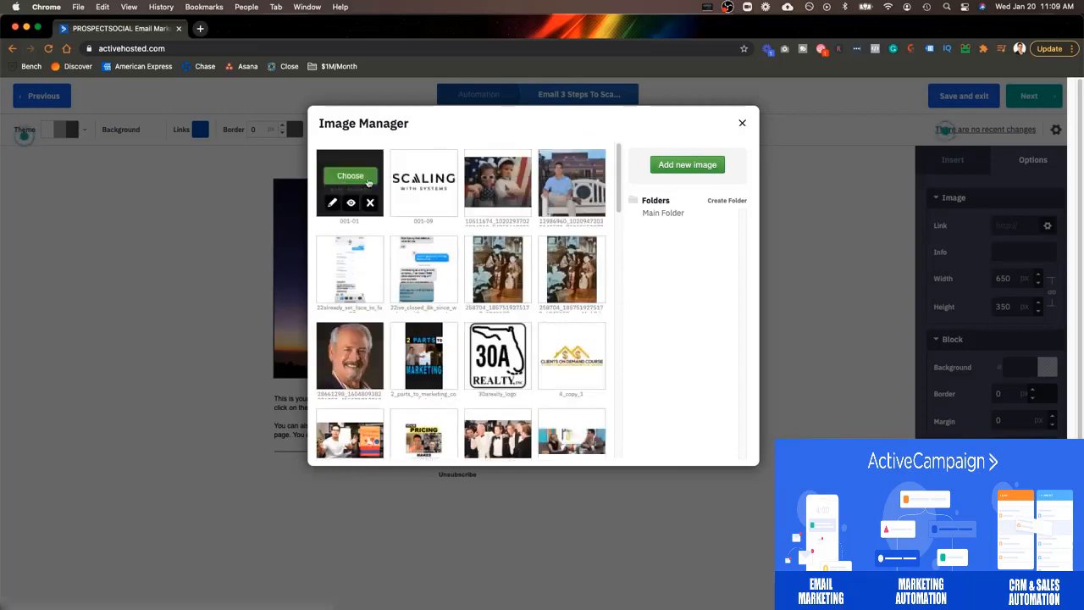
pyautogui.click(376, 176)
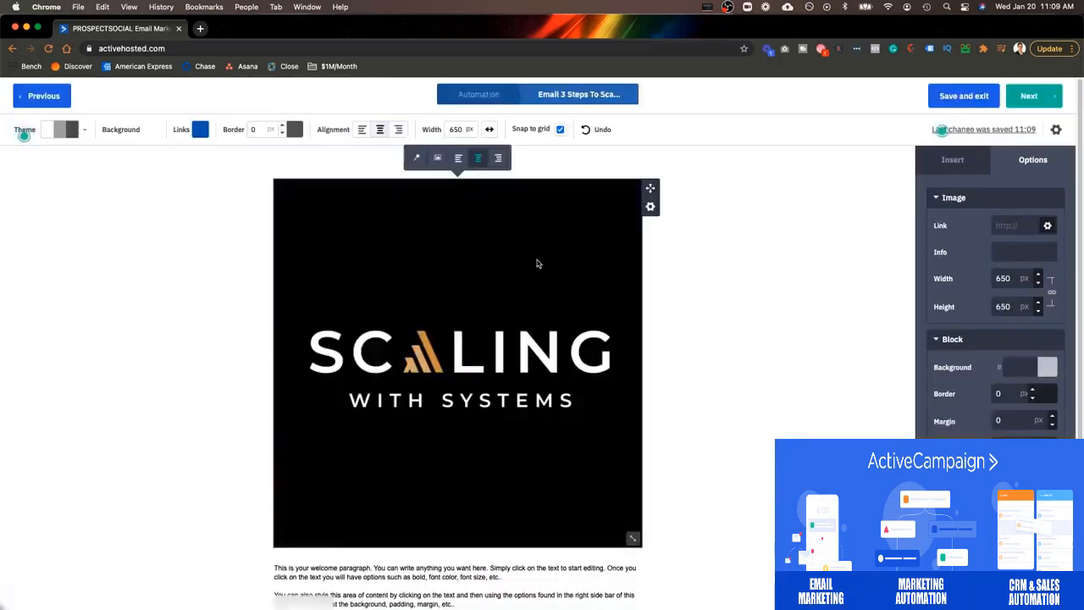
pyautogui.doubleClick(1004, 306)
pyautogui.write('300')
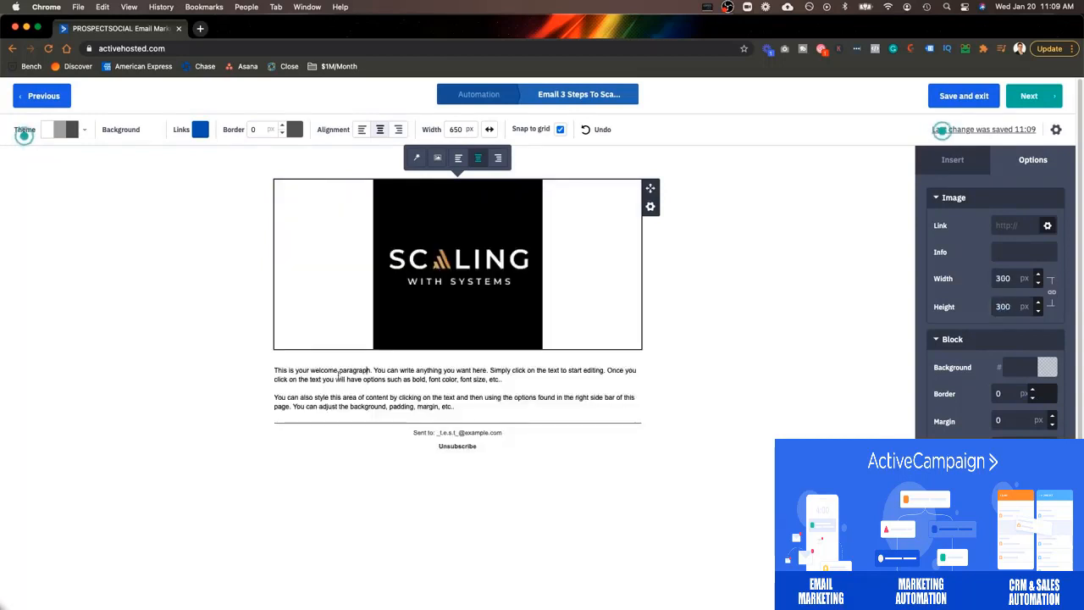
# Replace the placeholder body text with the greeting "Hey %FIRSTNAME%!", using the contact's First Name personalization.
pyautogui.click(274, 373)
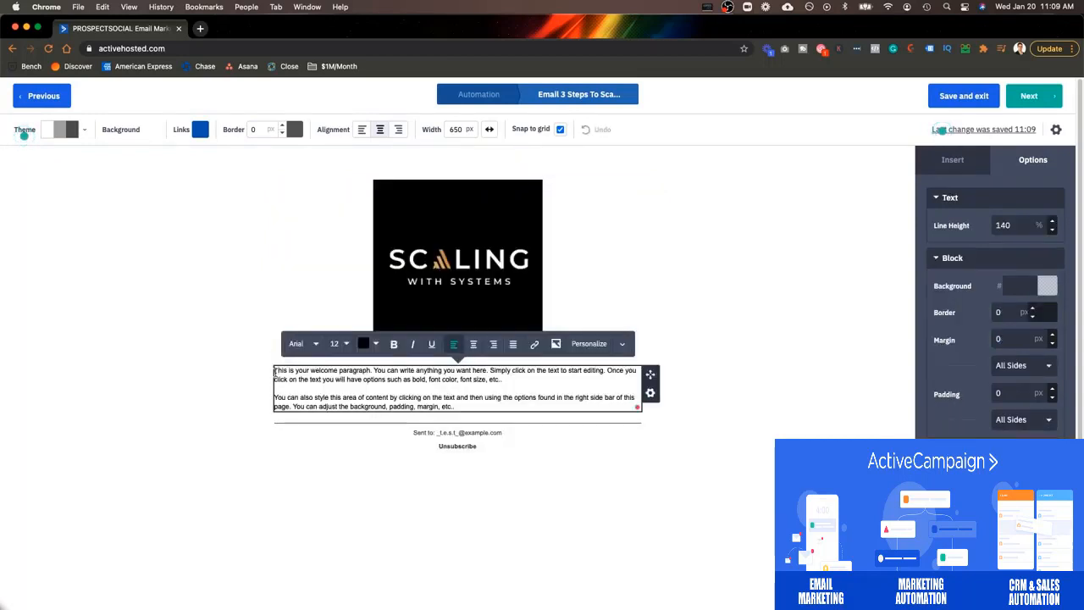
pyautogui.moveTo(275, 373); pyautogui.dragTo(496, 407)
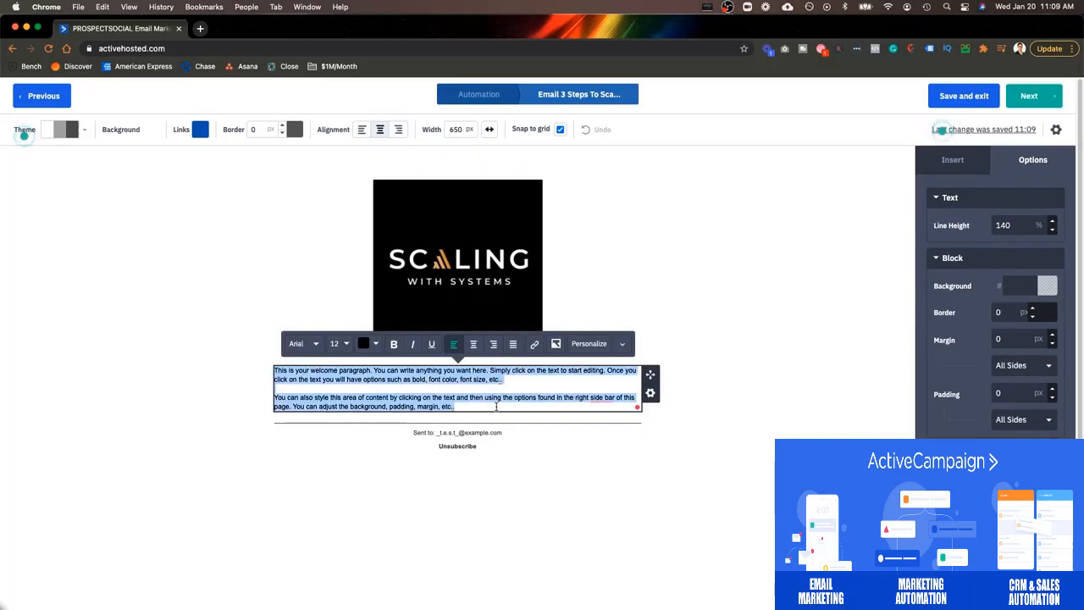
pyautogui.write('Hey')
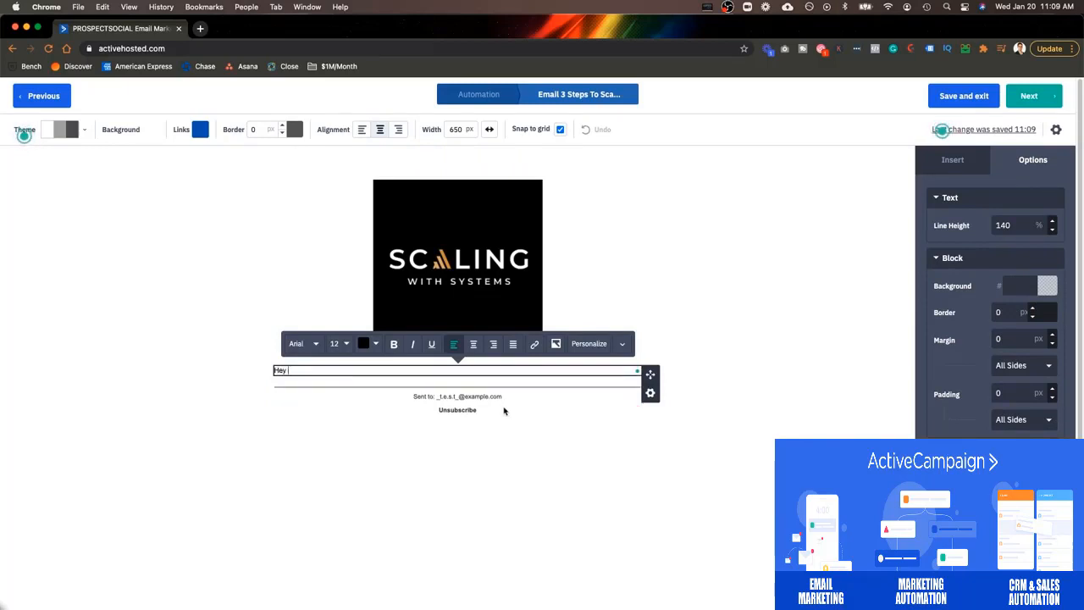
pyautogui.click(584, 346)
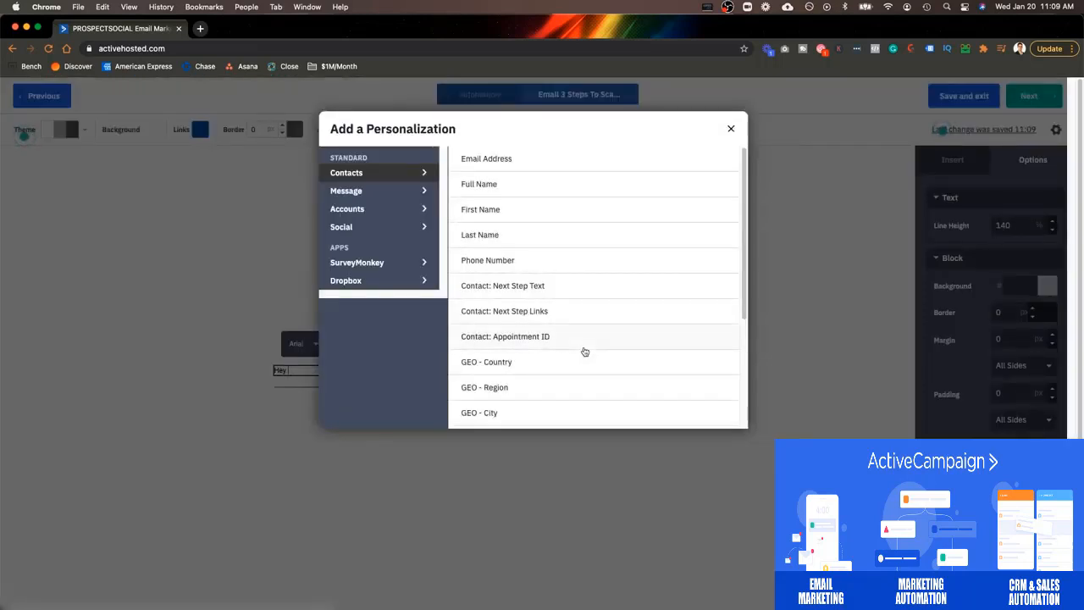
pyautogui.click(626, 216)
pyautogui.write('!')
# Add the paragraph "Thanks so much for downloading your 3 Steps To Scale Course!" below the greeting.
pyautogui.press('Return')
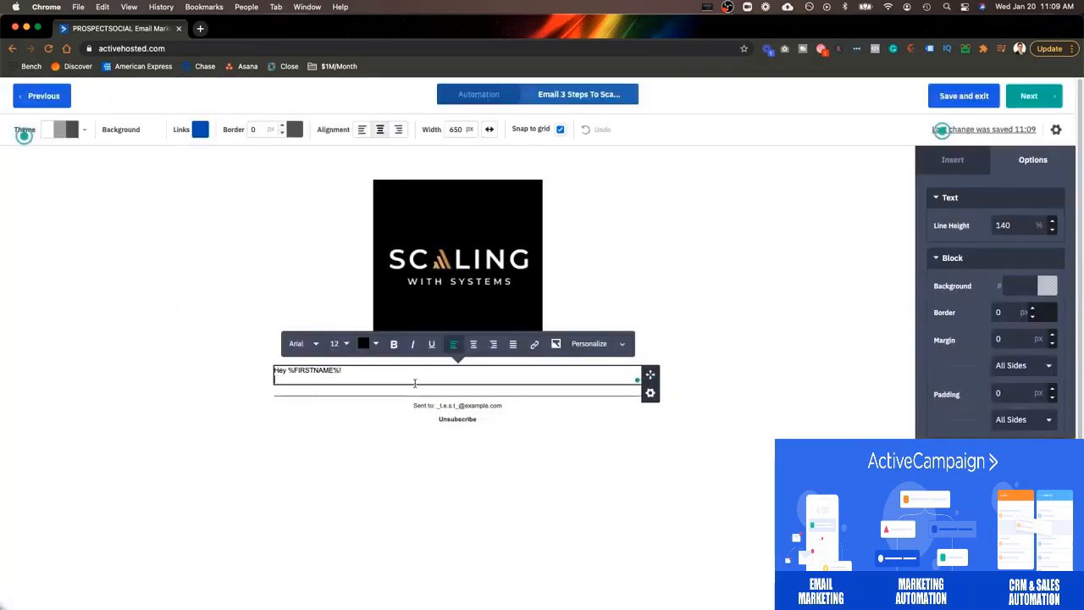
pyautogui.write('Thanks so much fo')
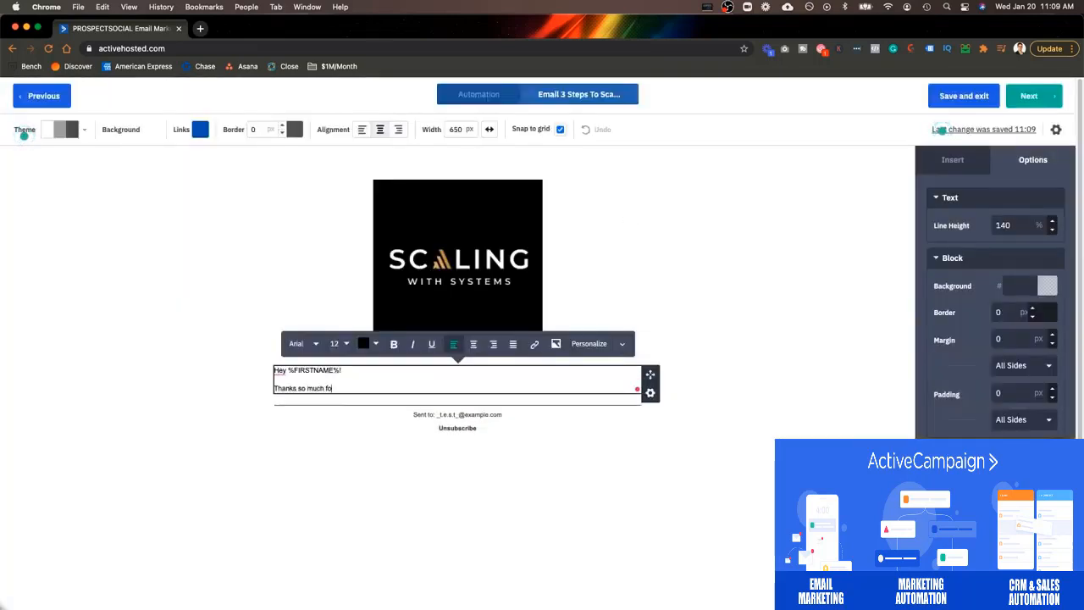
pyautogui.write('r downloading your')
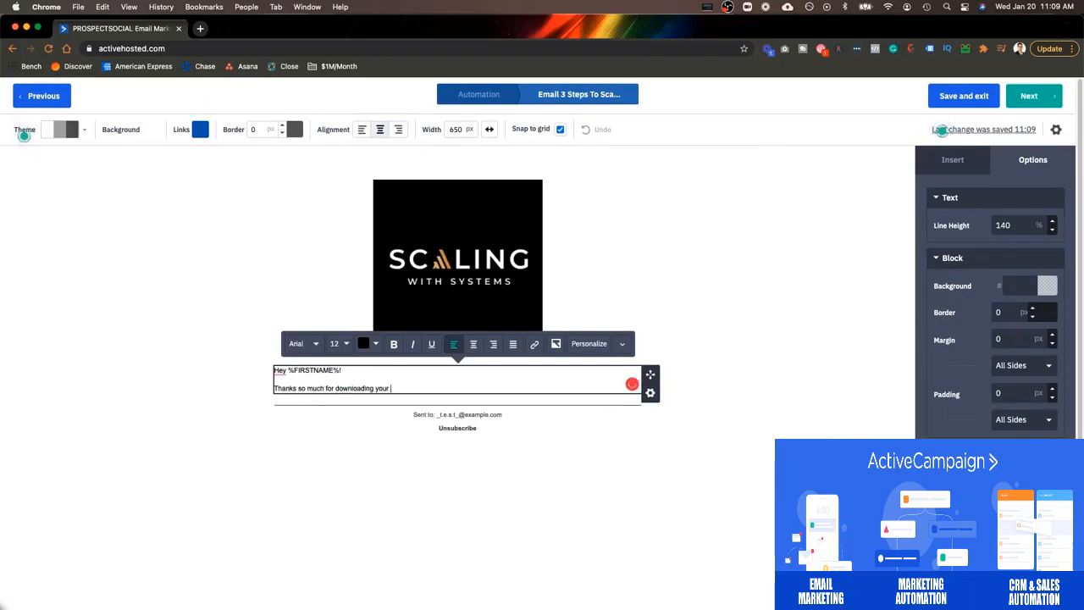
pyautogui.write(' 3 Steps To ')
pyautogui.write('Scae')
pyautogui.write('le C')
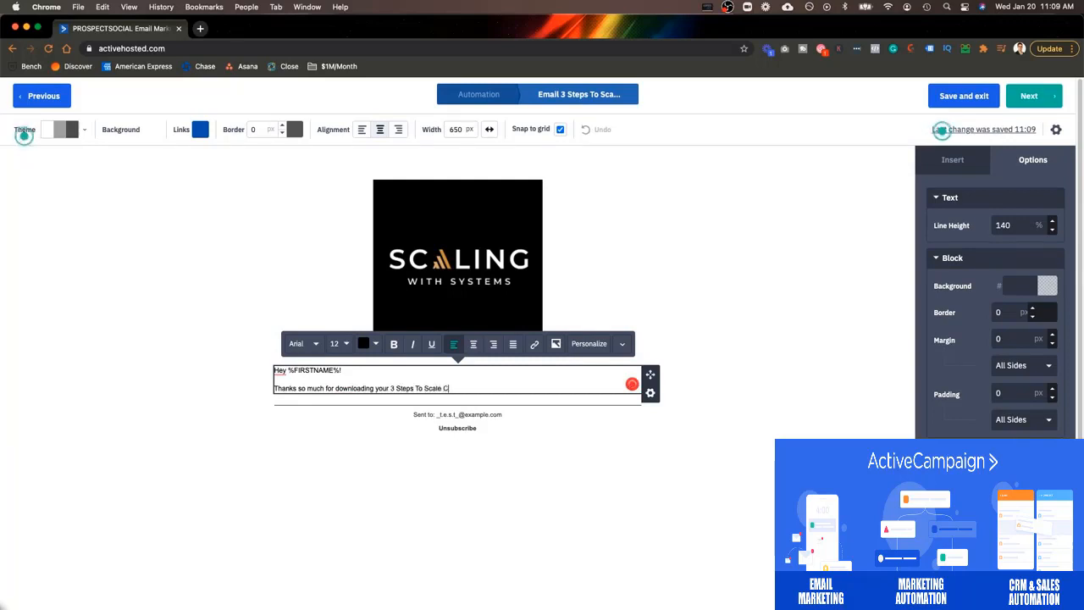
pyautogui.write('ourse!')
pyautogui.press('Return')
pyautogui.write('Y')
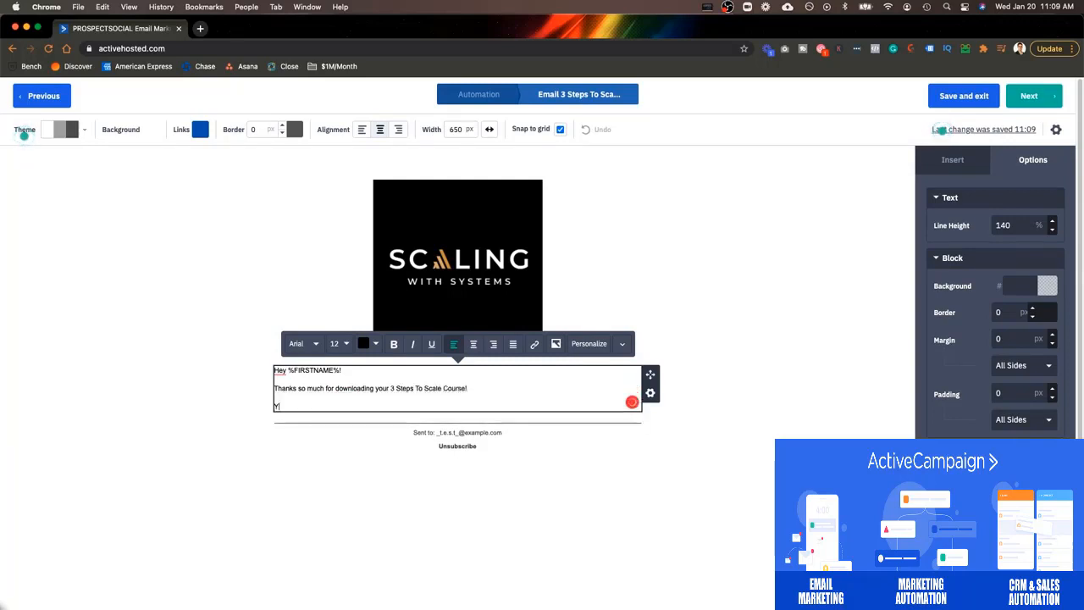
pyautogui.write('ou can get access to it here: www.')
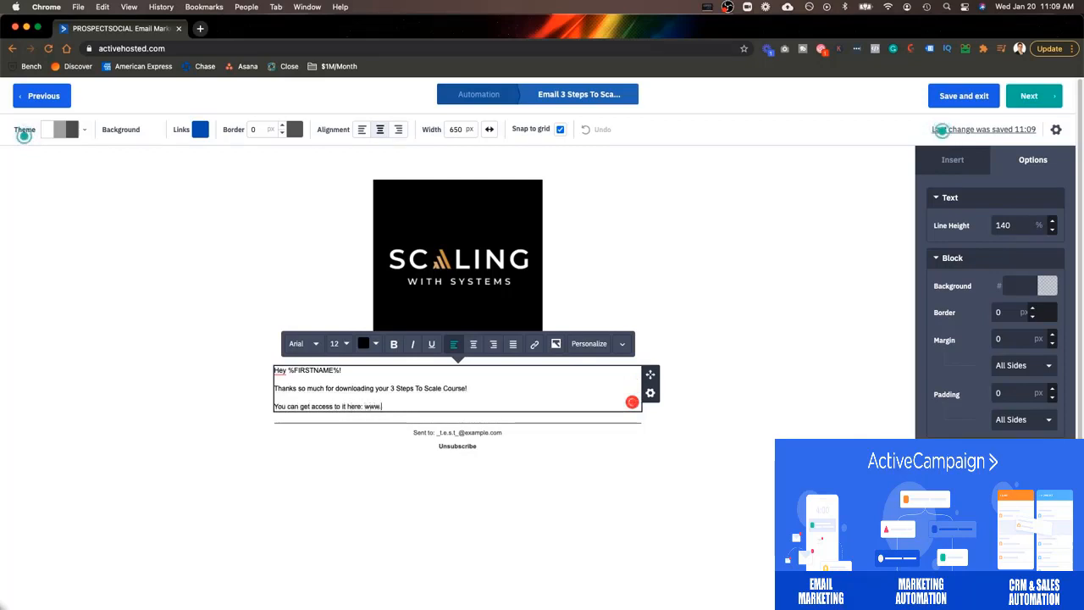
pyautogui.write('scalingwithsystems')
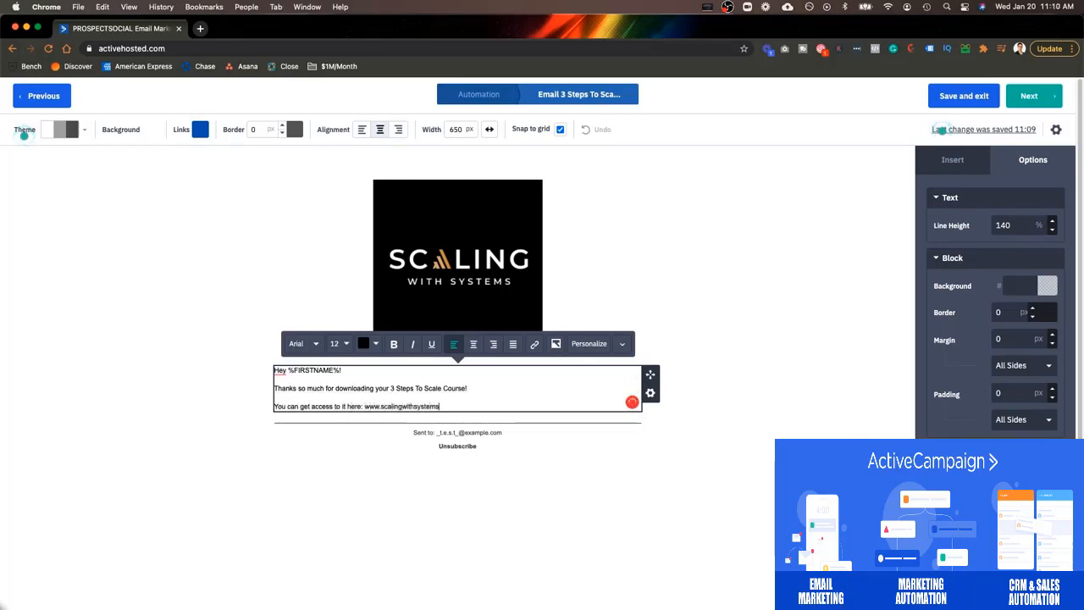
pyautogui.write('.com/3st')
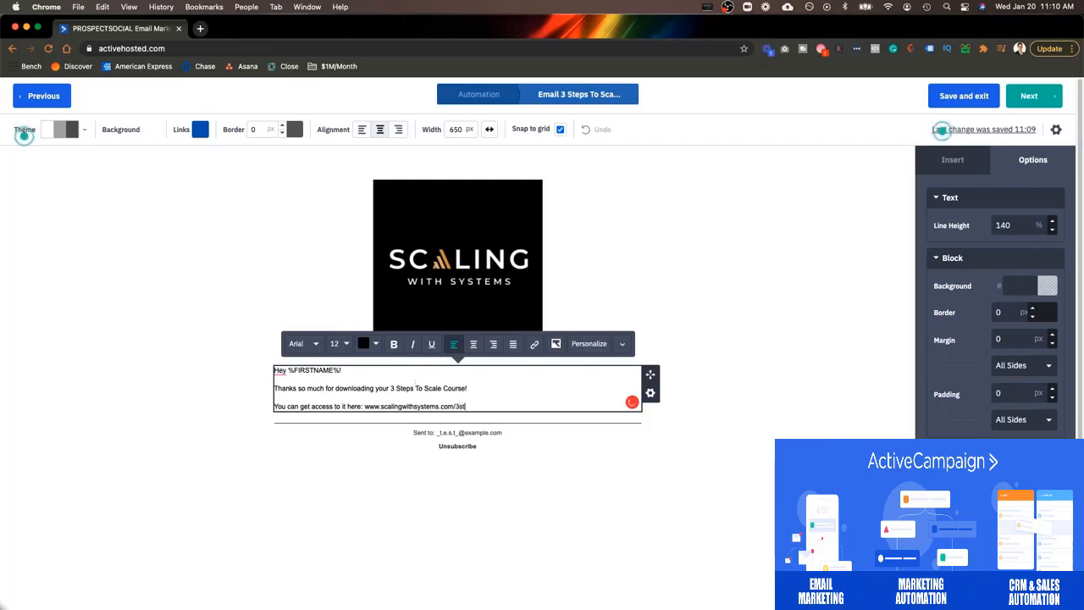
pyautogui.write('epstoscale.')
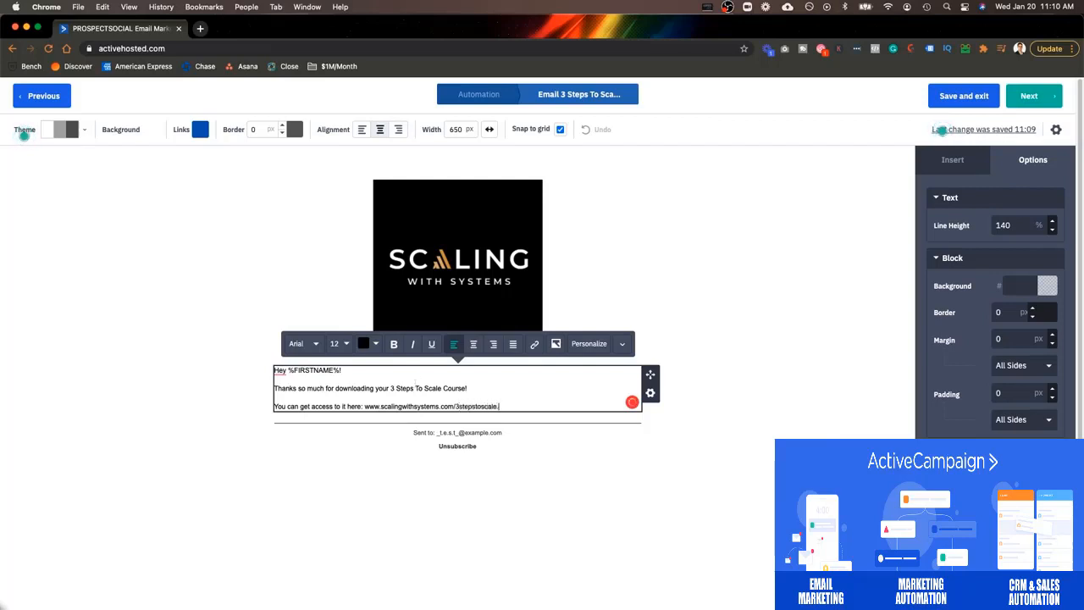
# Add the paragraph "If you want some additional trainings just like that I have a special surpsise for you!" below the course link.
pyautogui.press('Return')
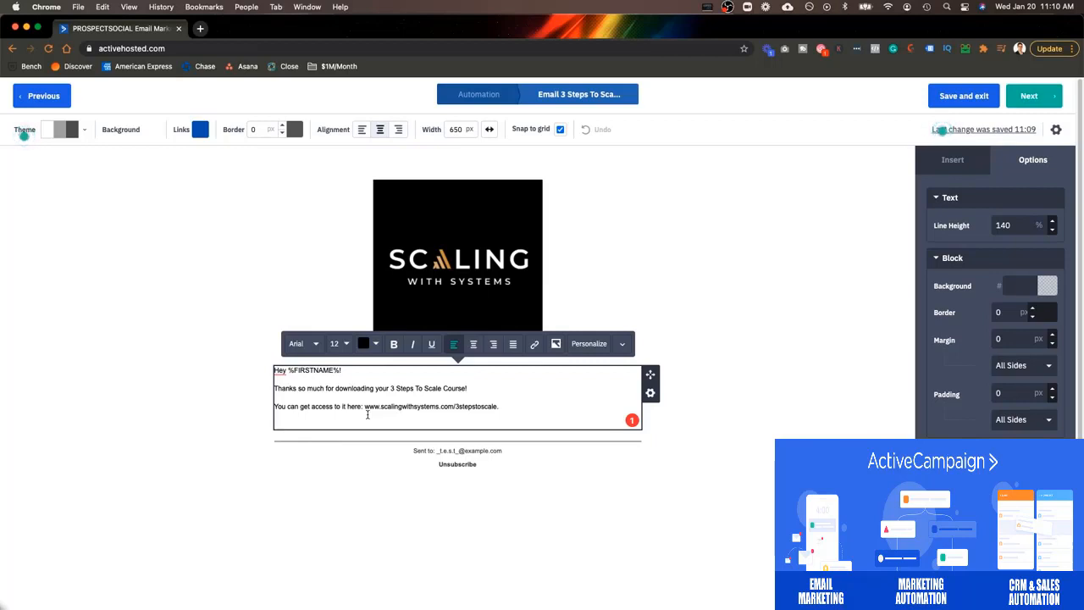
pyautogui.write('If you want some additional')
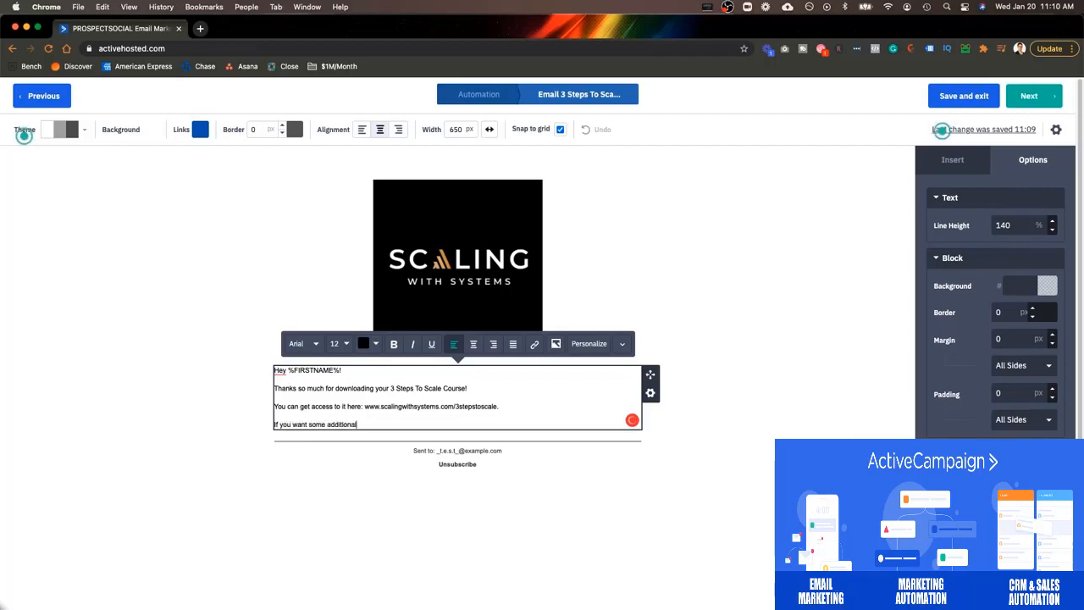
pyautogui.write(' trainings just li')
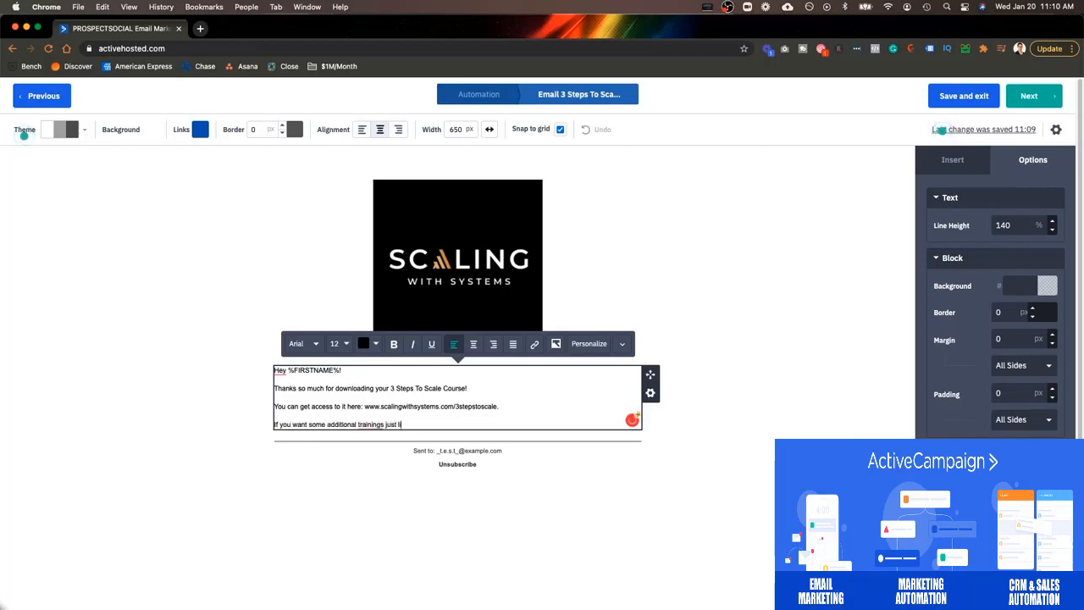
pyautogui.write('ke that I have a special surpsise for you!')
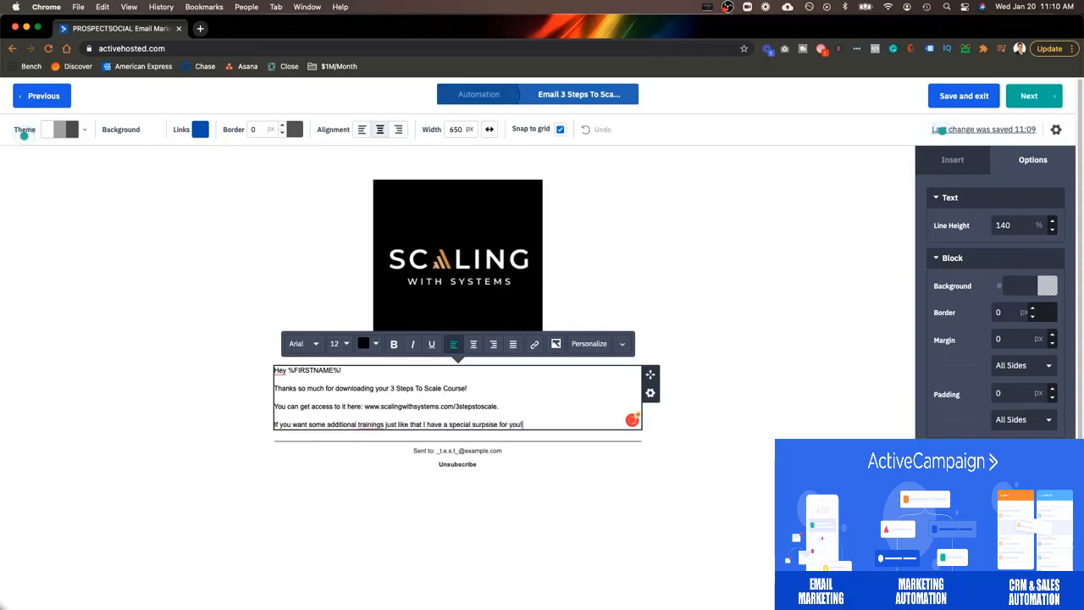
# Start a new paragraph below the surprise line with "We have a totally FREE Facebook Group".
pyautogui.press('Return')
pyautogui.write('We ')
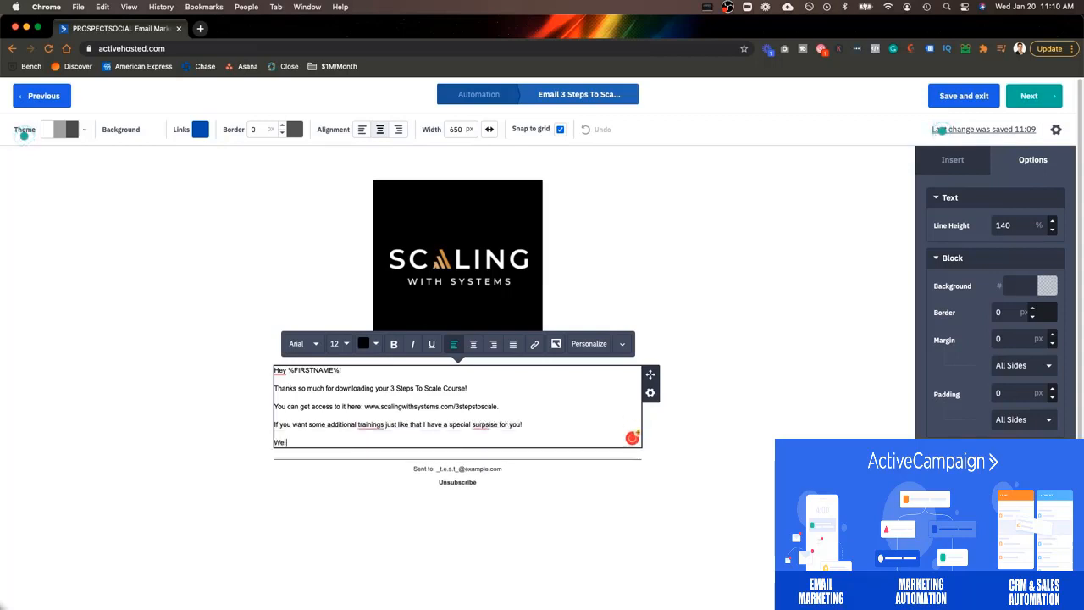
pyautogui.write('have a totally FREE FAceb')
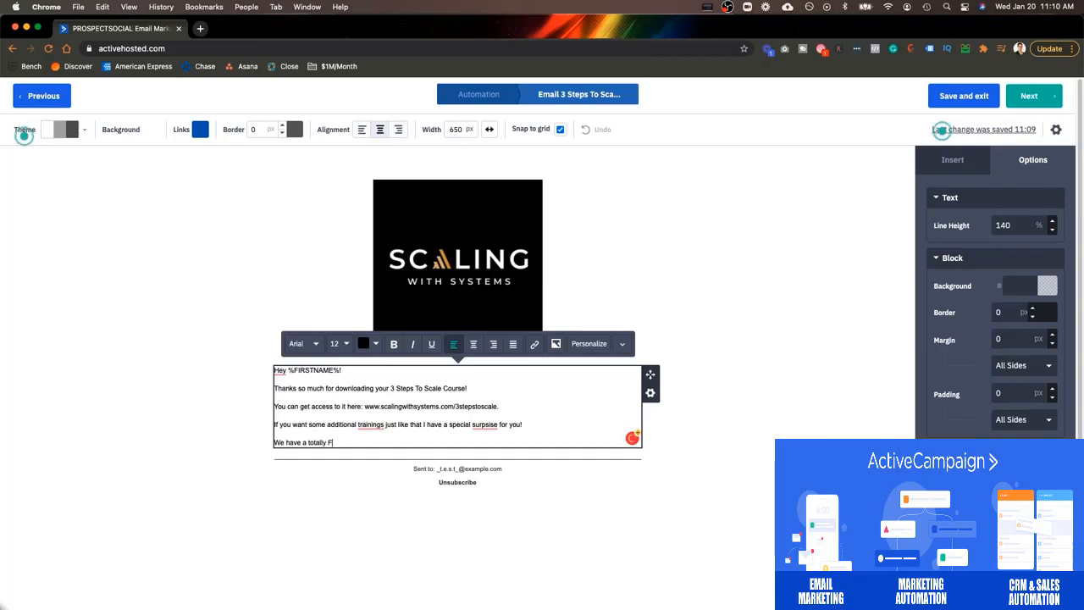
pyautogui.press('BackSpace')
pyautogui.press('BackSpace')
pyautogui.press('BackSpace')
pyautogui.press('BackSpace')
pyautogui.write('acebook Group')
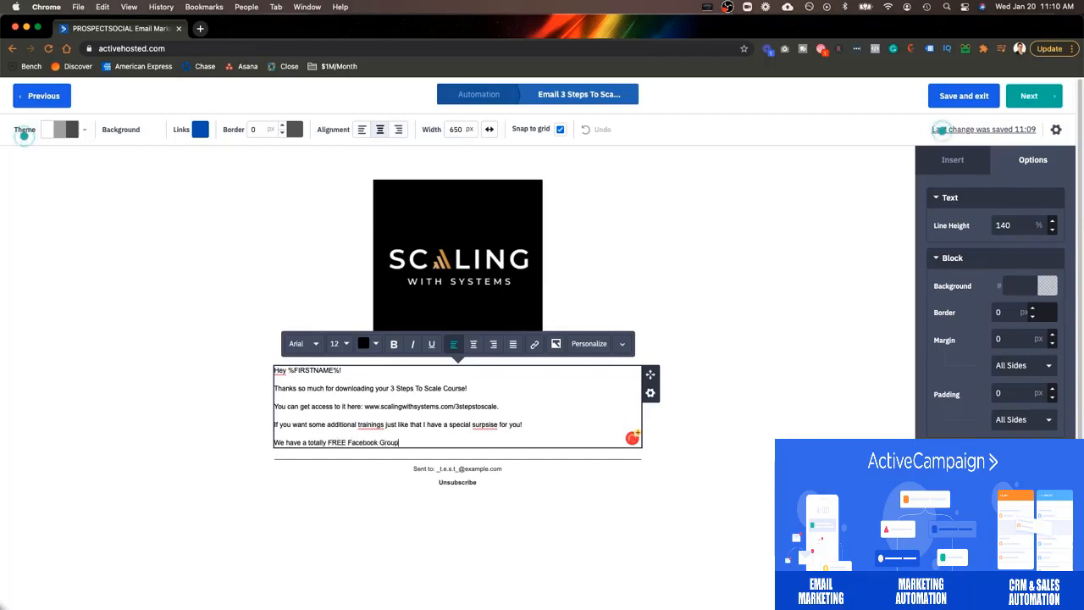
# Continue the Facebook Group sentence with "with over 4,000 business owners just like you where I do weekly Q+As, live trainings, and so much more.".
pyautogui.write(' with over 4,000')
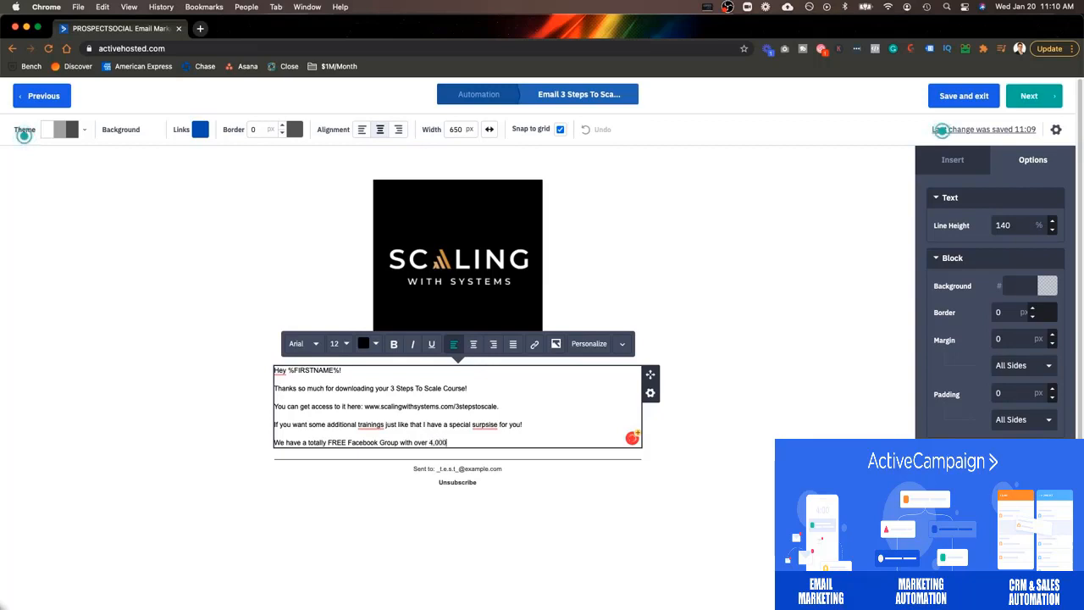
pyautogui.write(' eusiness owners just like you')
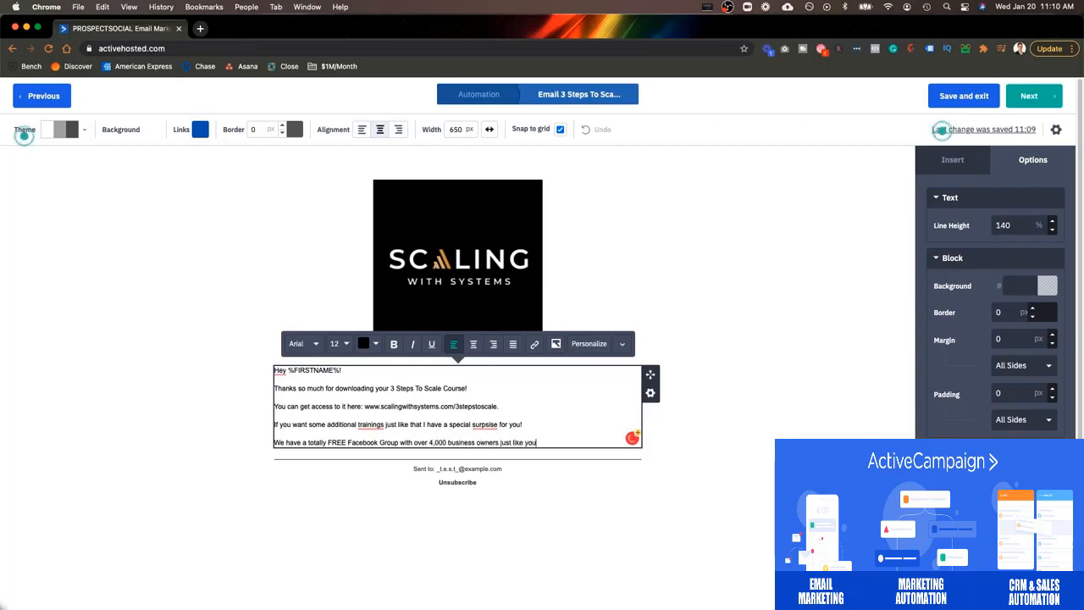
pyautogui.write(' where I do')
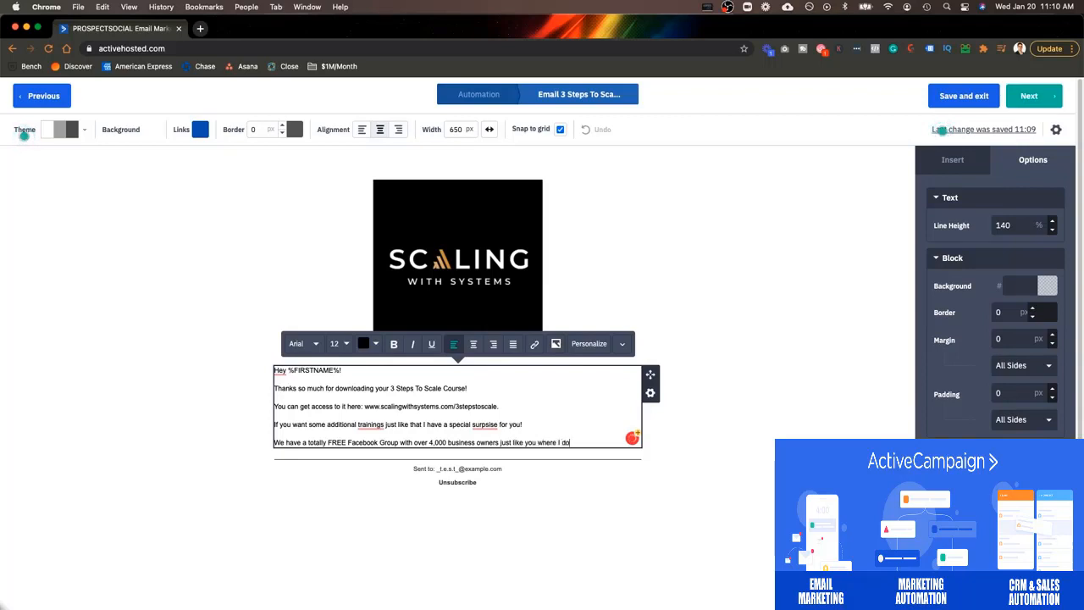
pyautogui.write(' weekly Q+As, live')
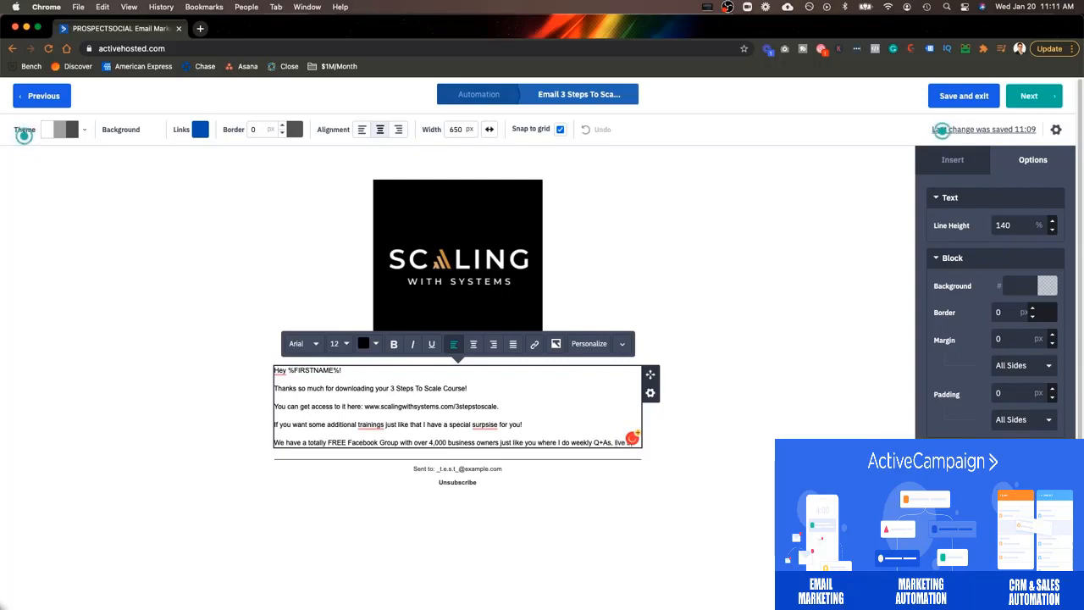
pyautogui.write(' trainings, and so')
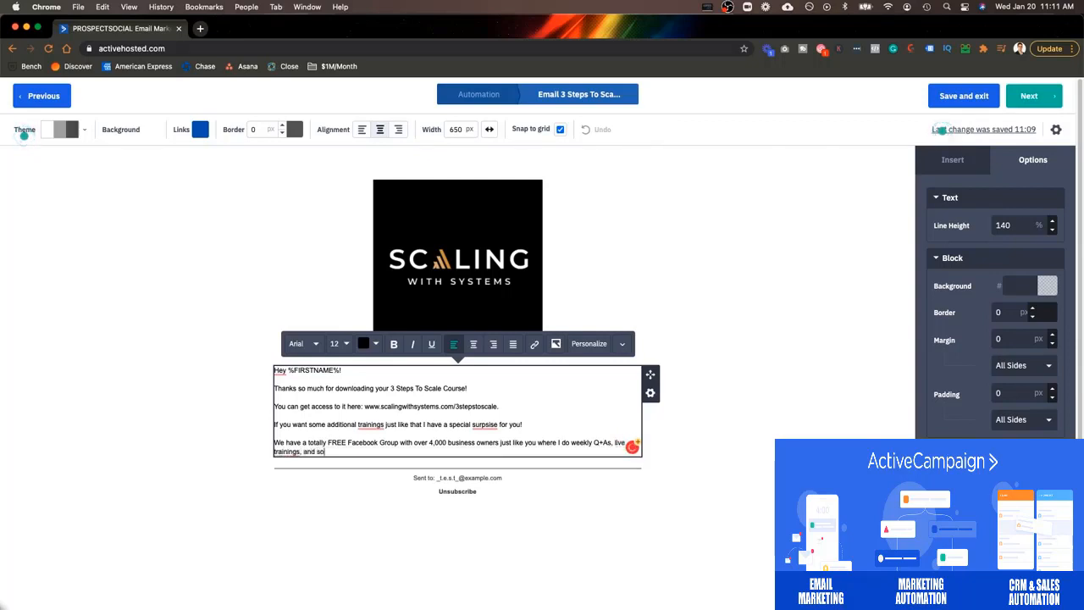
pyautogui.write(' much more.')
pyautogui.press('Return')
pyautogui.write('We would love y')
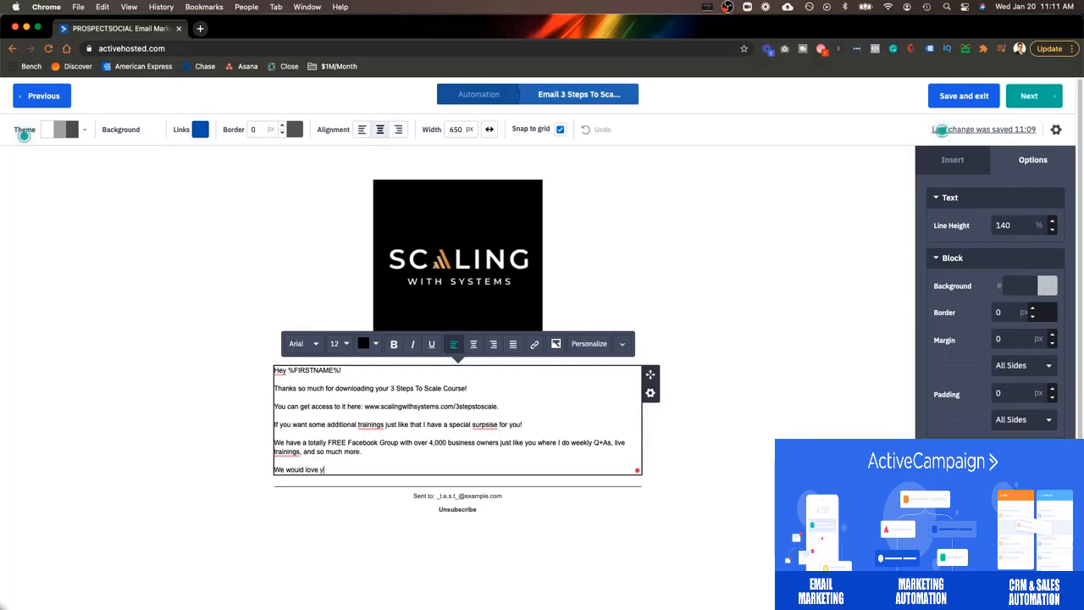
pyautogui.write('ou to join, click here to get instant')
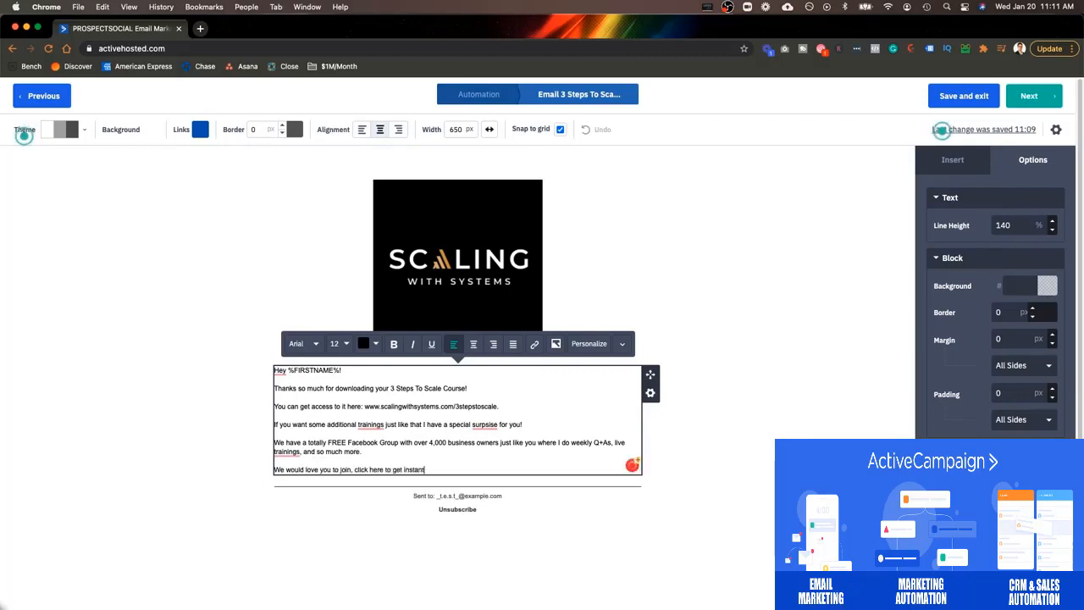
pyautogui.write(' acces')
pyautogui.write('s: https://www.face')
pyautogui.write('book.co')
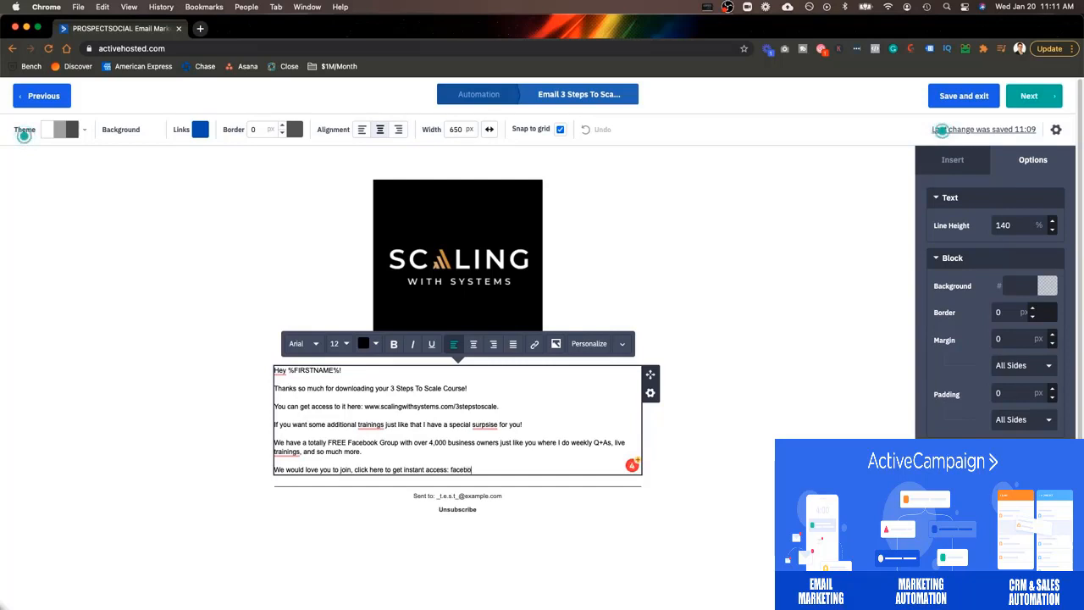
pyautogui.write('m/groups')
pyautogui.write('https://www.facebook.com/groups/freescalingwithsystems/')
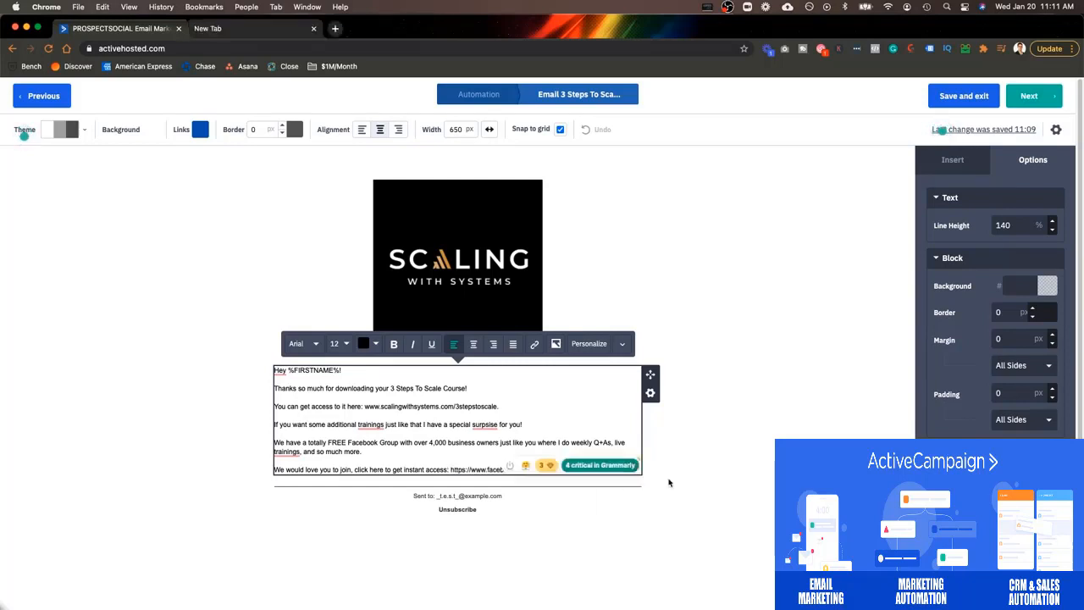
pyautogui.write('.')
# Close the email with "See you there!" and a signature containing the sender's full name and "Scaling With Systems".
pyautogui.press('Return')
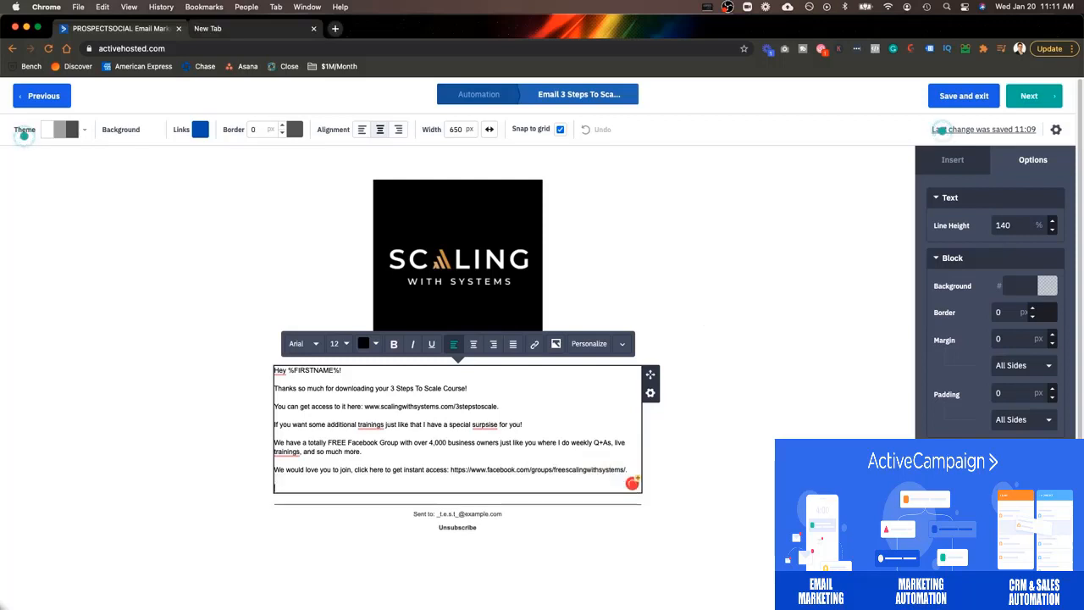
pyautogui.write('See you there!')
pyautogui.press('Return')
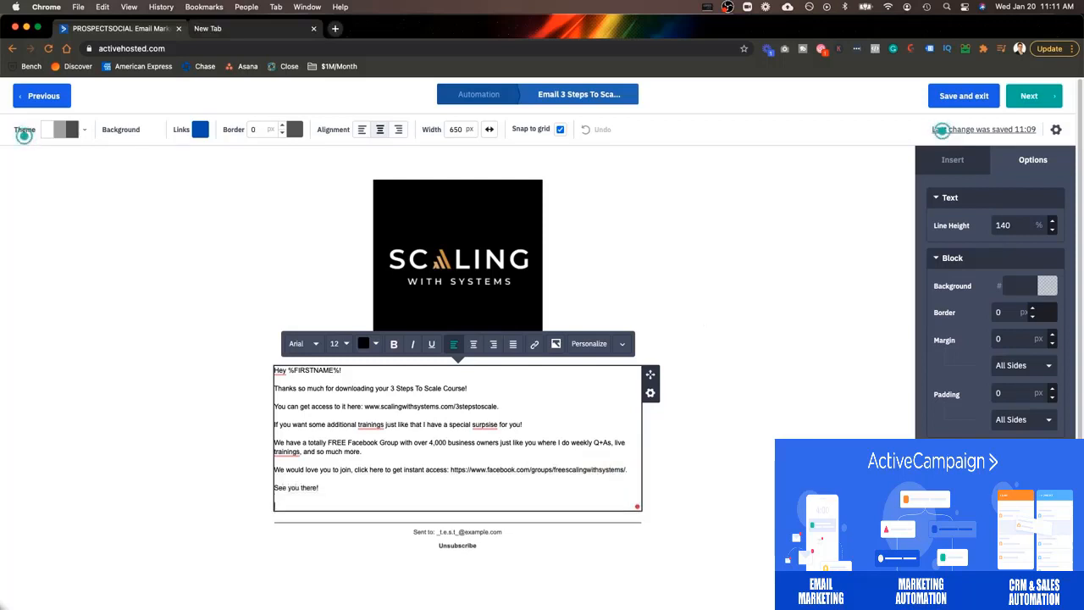
pyautogui.write('Ravi Abuvala')
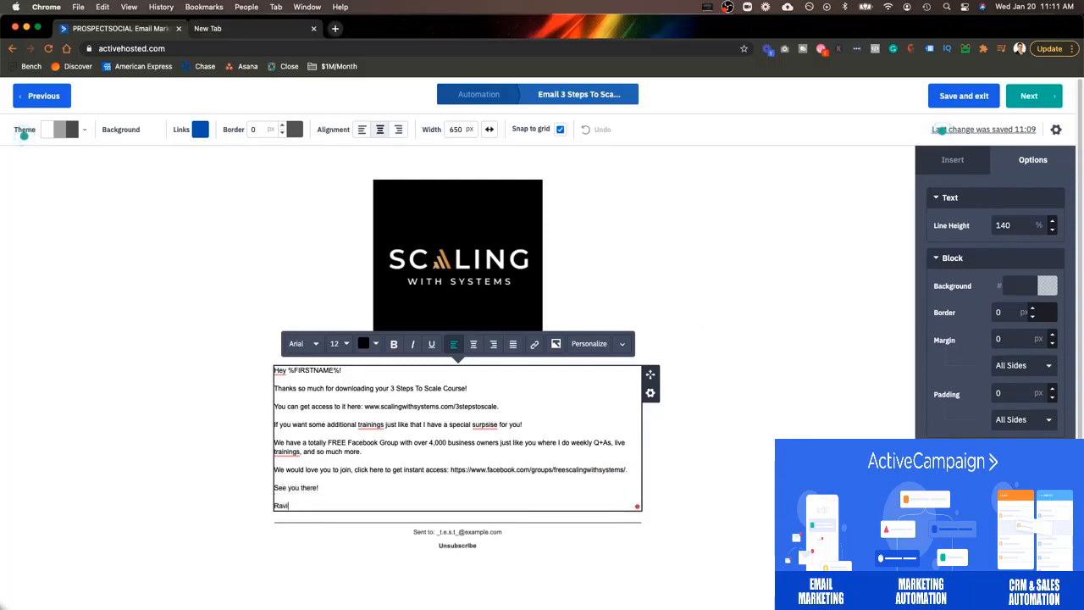
pyautogui.press('Return')
pyautogui.write('Scaling With Systems')
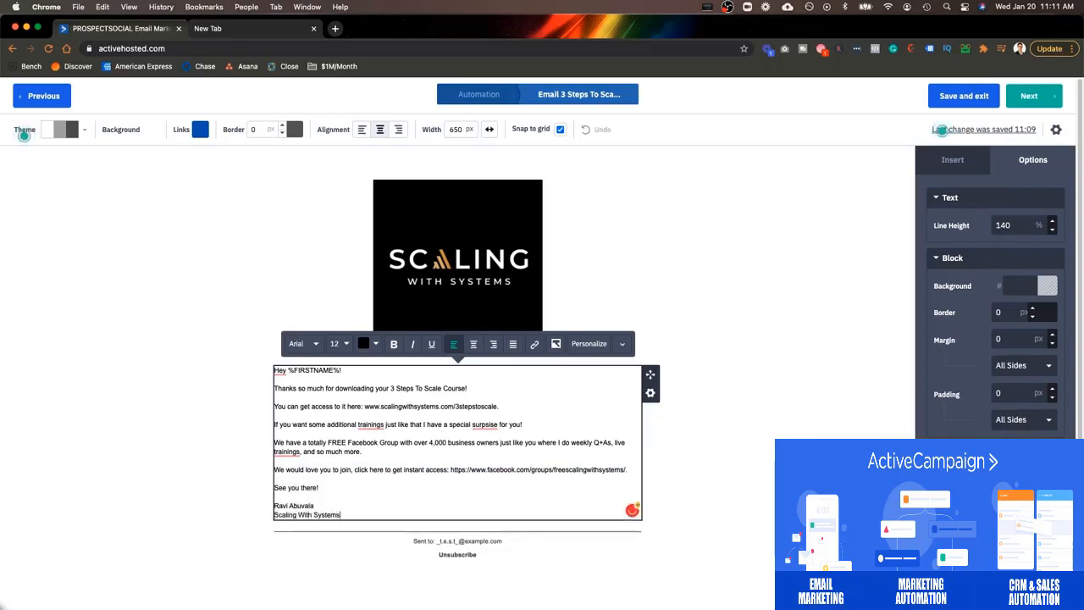
pyautogui.click(810, 293)
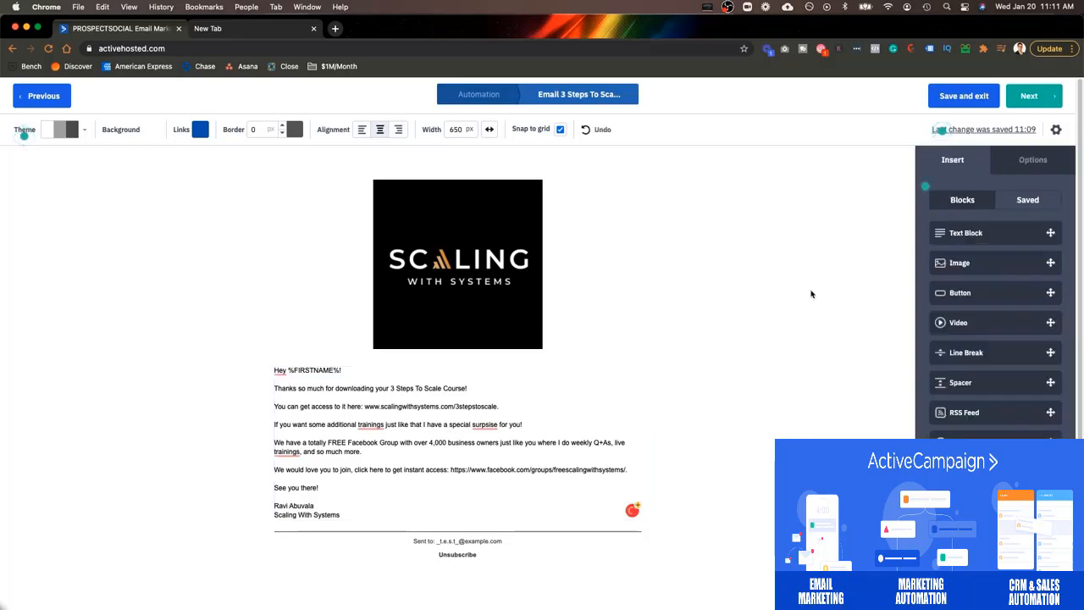
# Correct "trainings" to "training" and the misspelled "surprise" in the additional training line using the suggested replacements.
pyautogui.moveTo(371, 426)
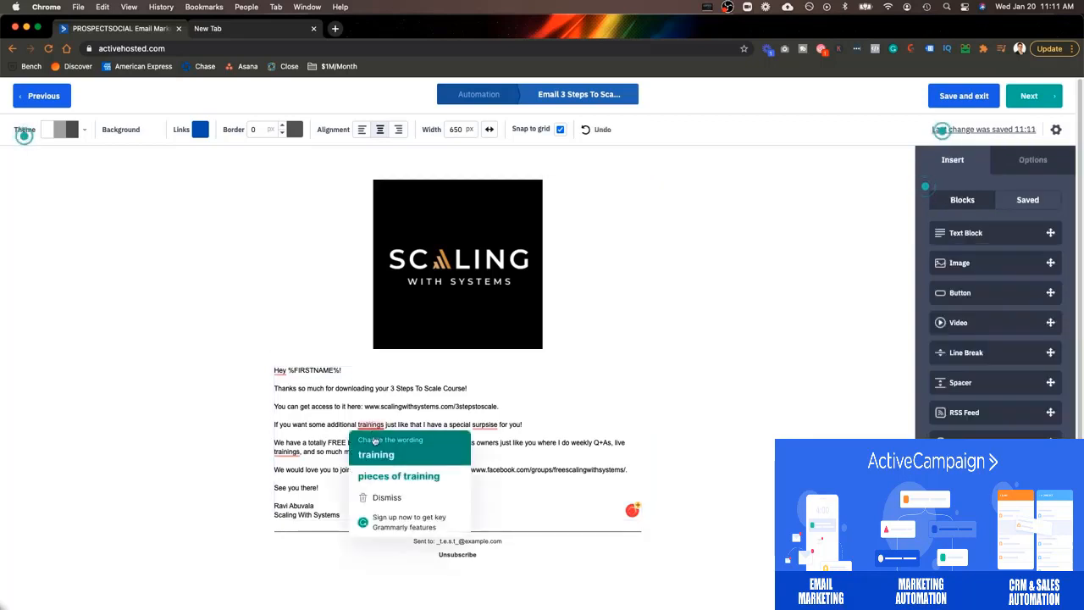
pyautogui.click(376, 455)
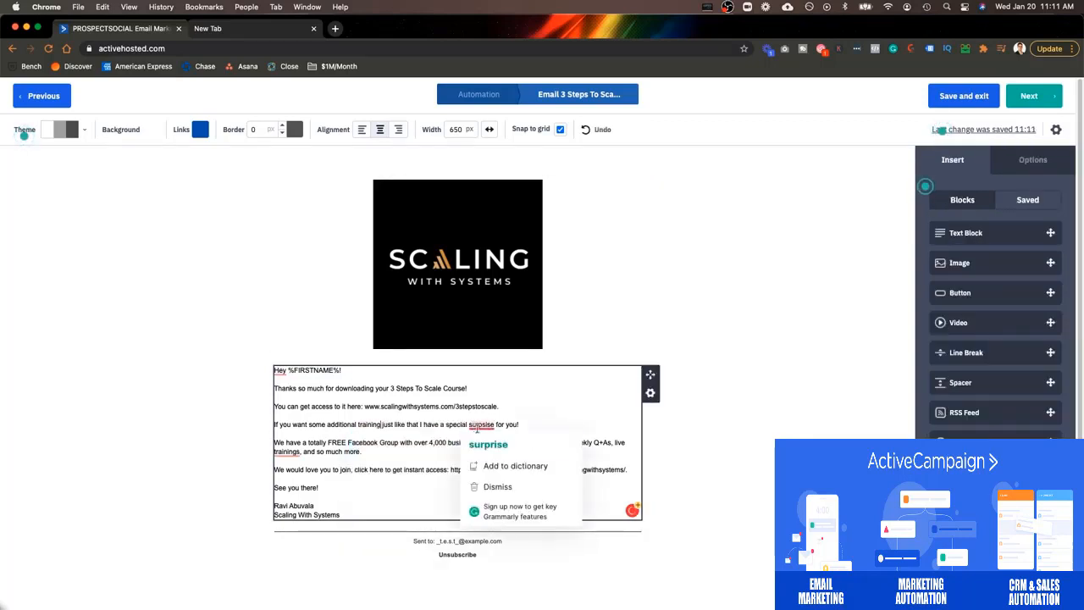
pyautogui.click(481, 440)
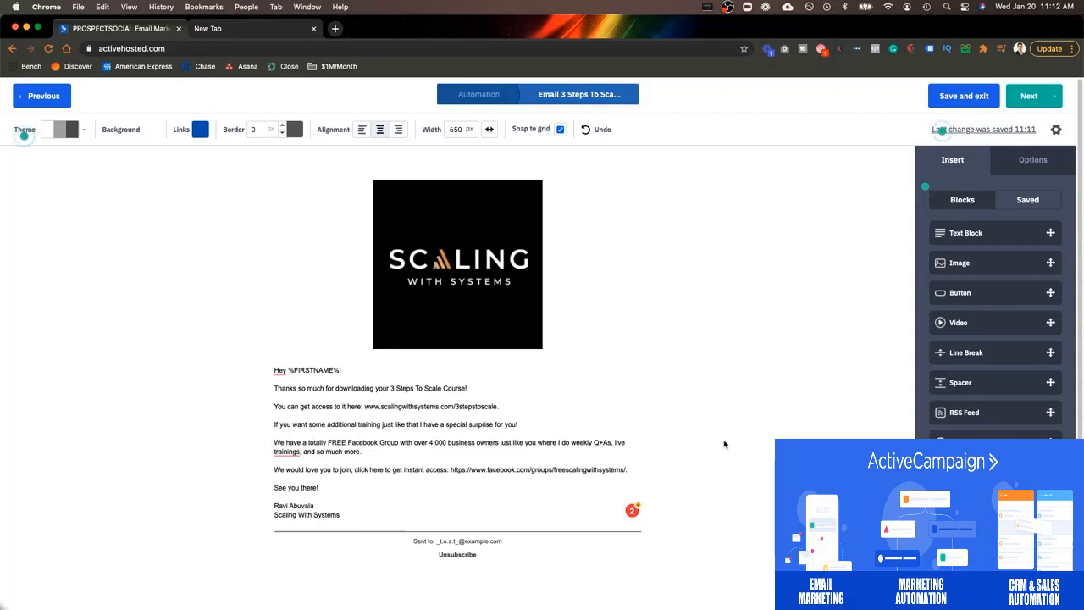
# Finish the welcome email through its campaign summary and save "3 Steps To Scale Welcome Email" as the automation's email to send.
pyautogui.click(1027, 101)
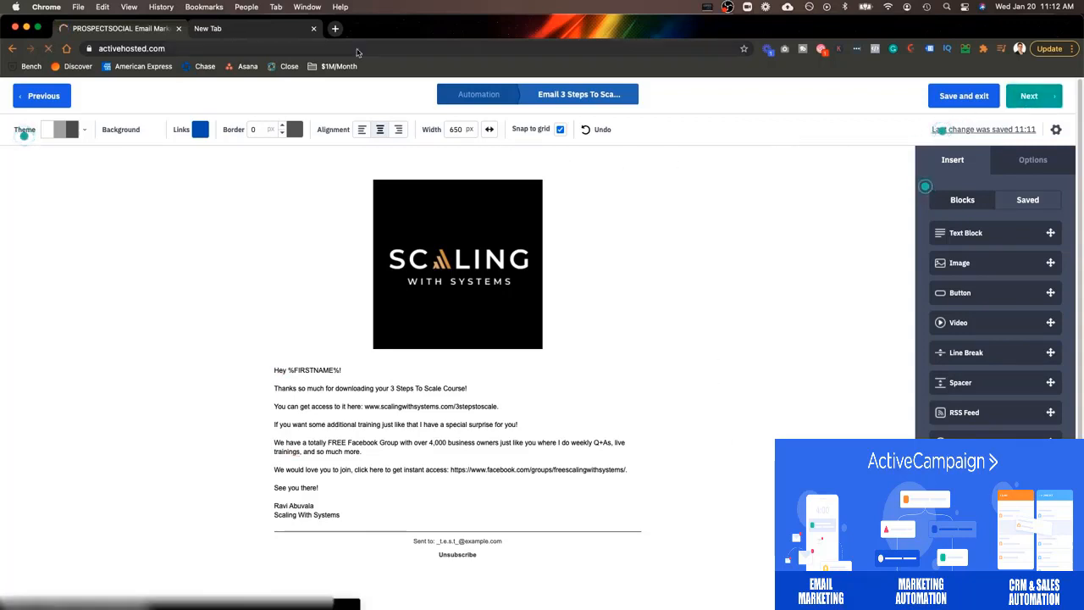
pyautogui.click(314, 29)
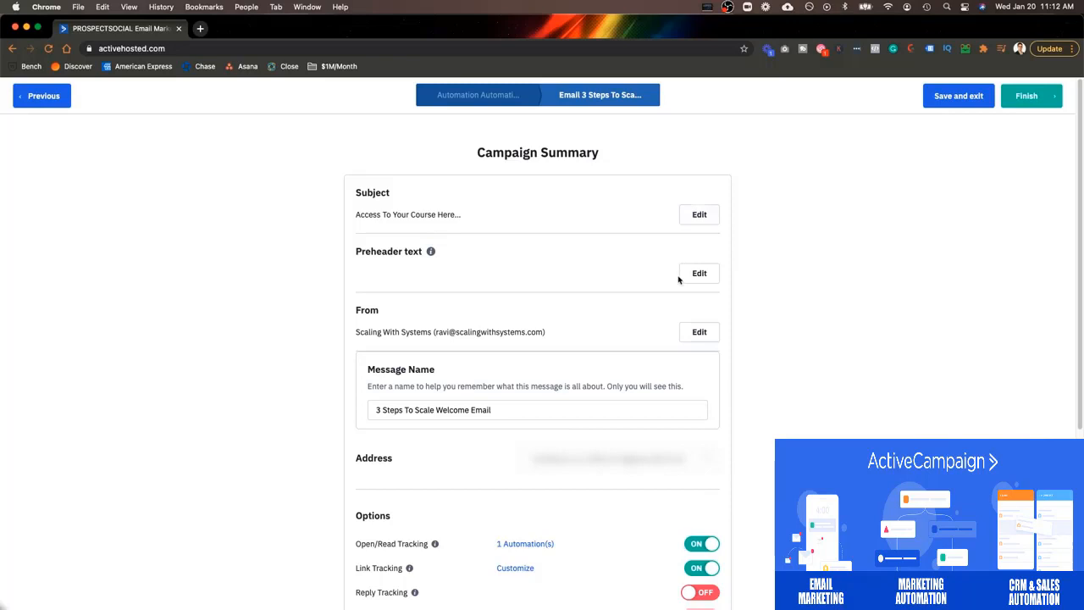
pyautogui.scroll(-1, 468, 329)
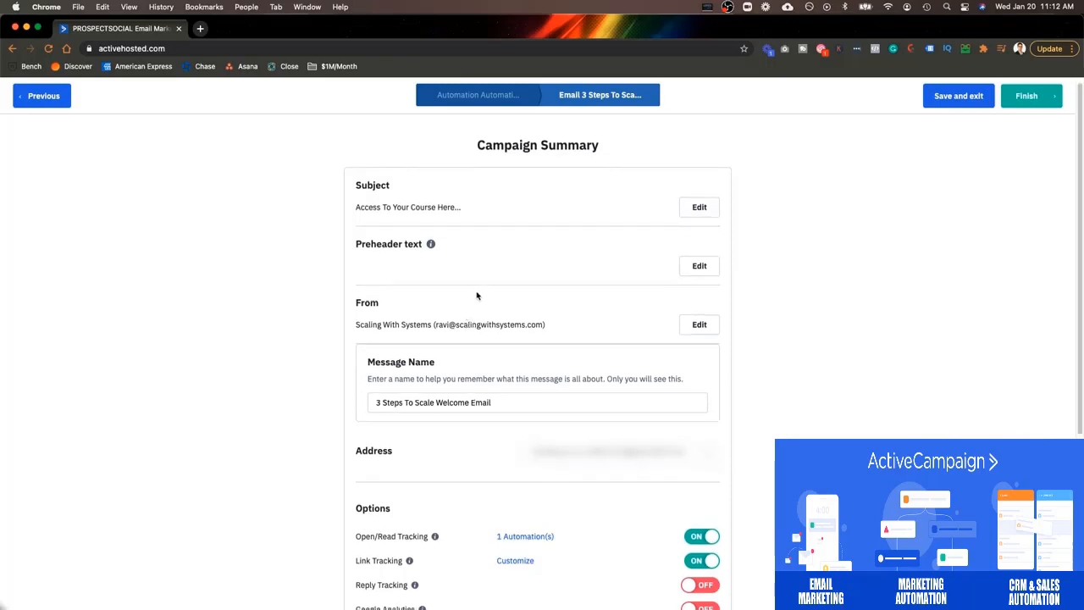
pyautogui.scroll(-1, 504, 307)
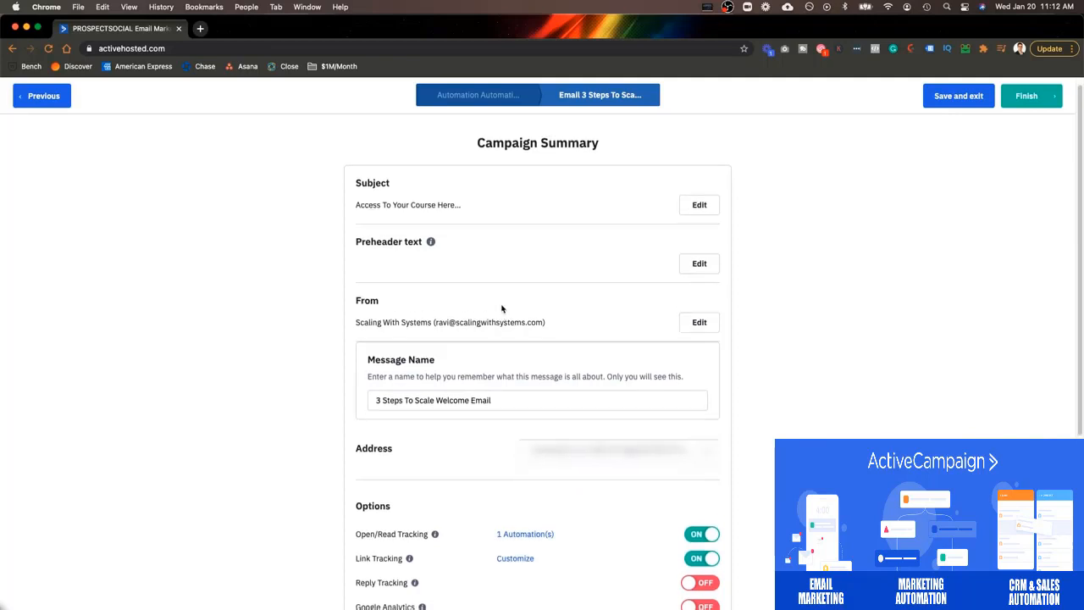
pyautogui.scroll(-5, 364, 320)
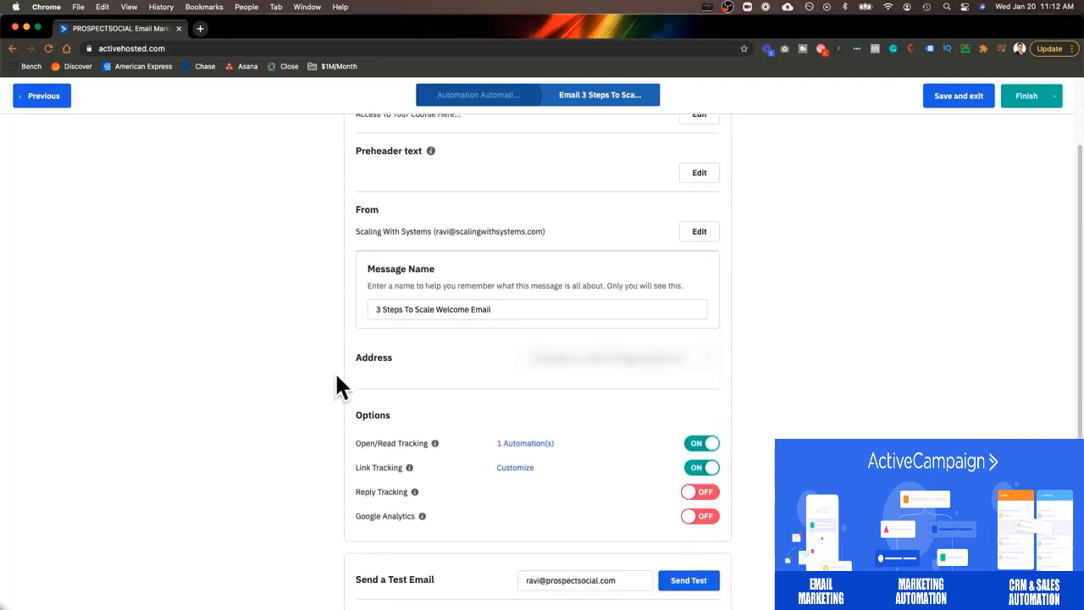
pyautogui.scroll(-1, 337, 373)
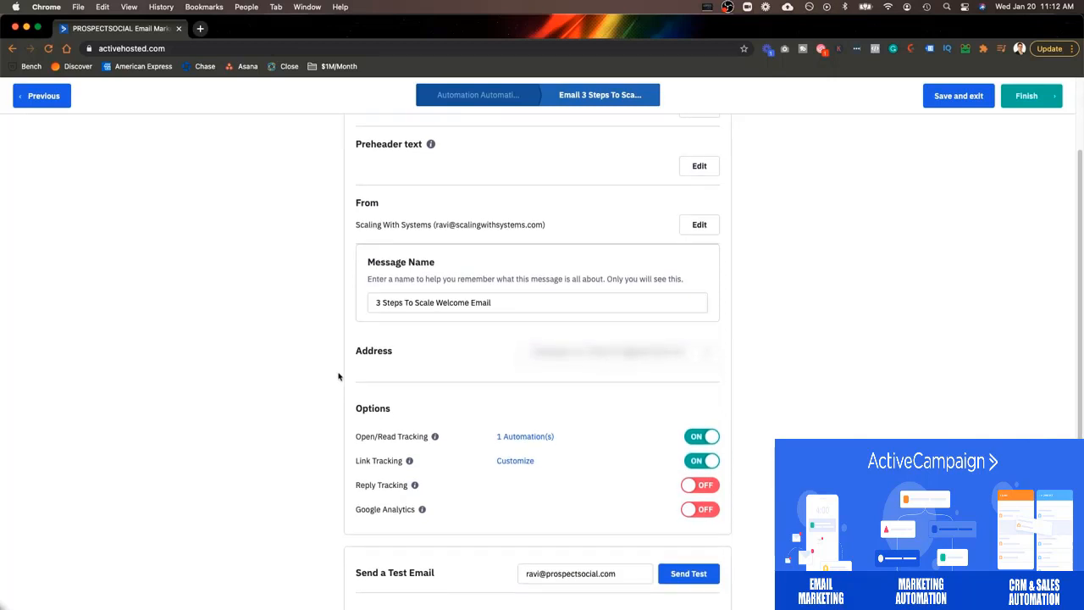
pyautogui.scroll(-8, 338, 377)
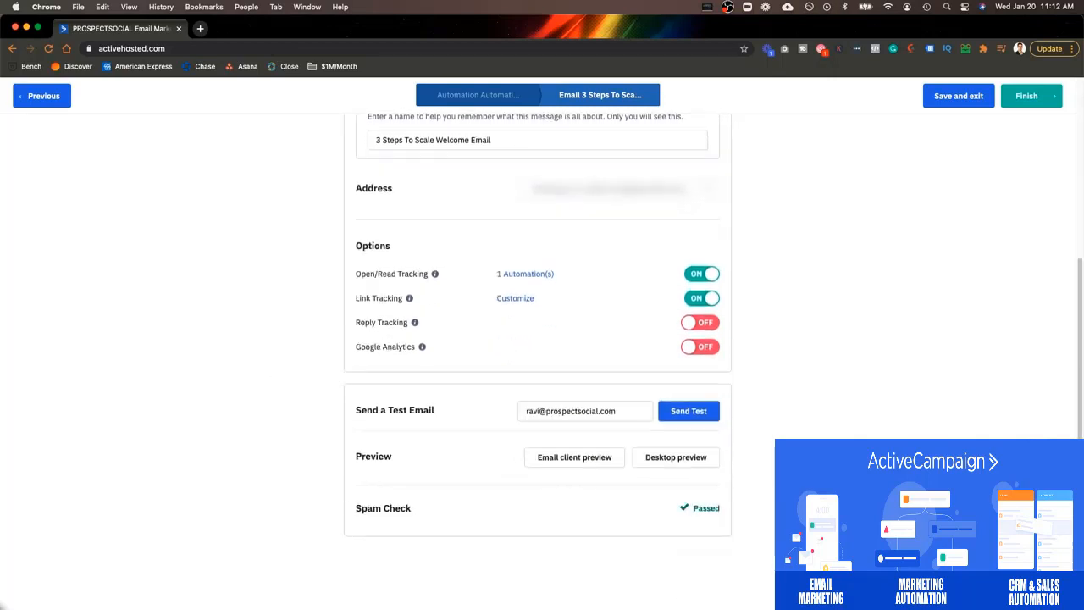
pyautogui.scroll(13, 680, 432)
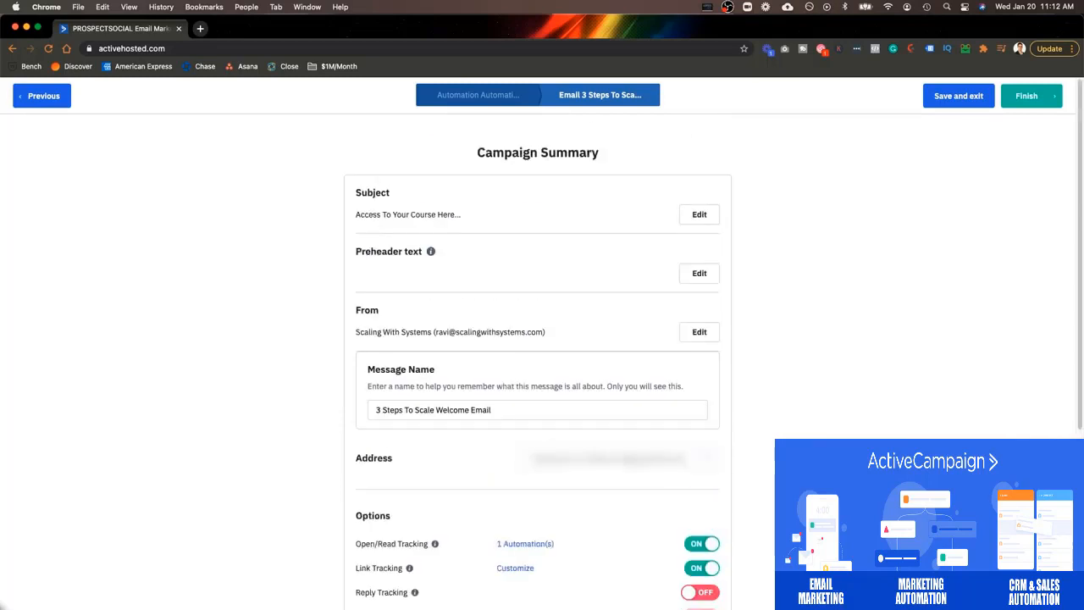
pyautogui.click(1027, 96)
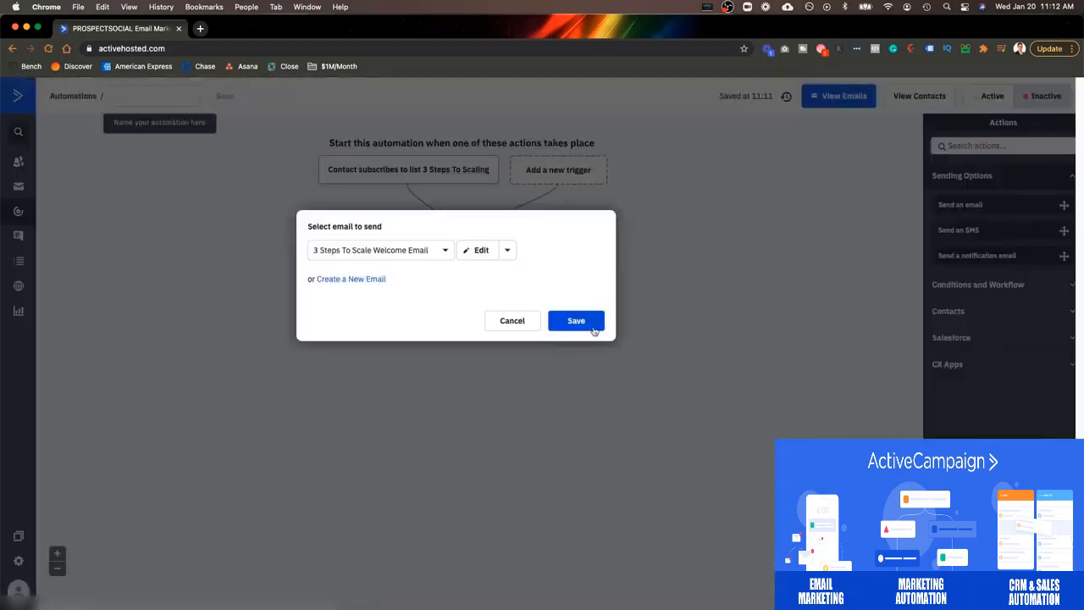
pyautogui.click(593, 324)
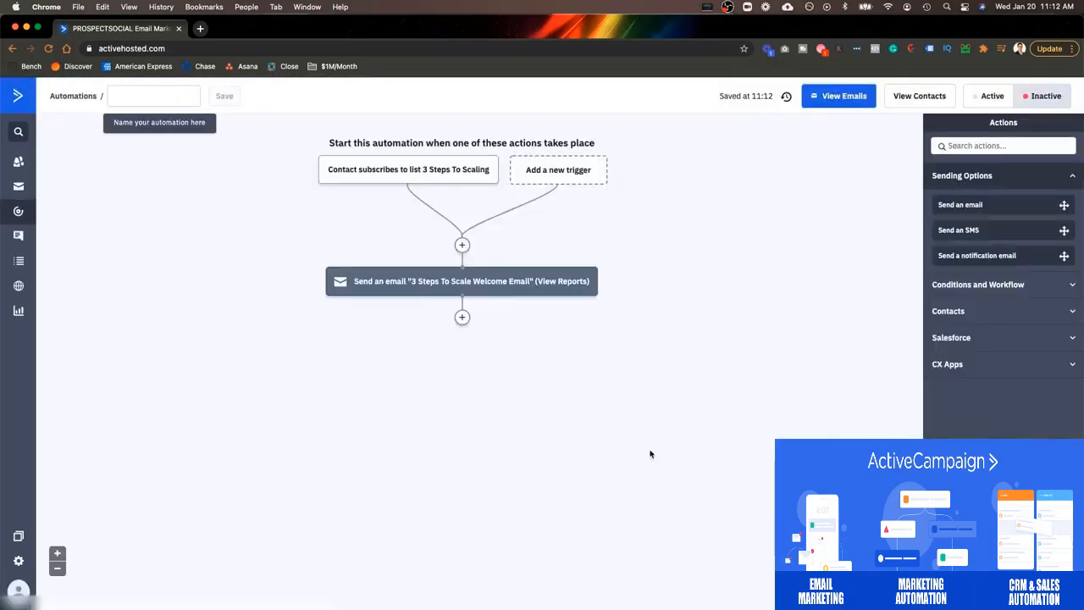
# Add a wait action for a specified period of 24 hours after the welcome email.
pyautogui.click(461, 317)
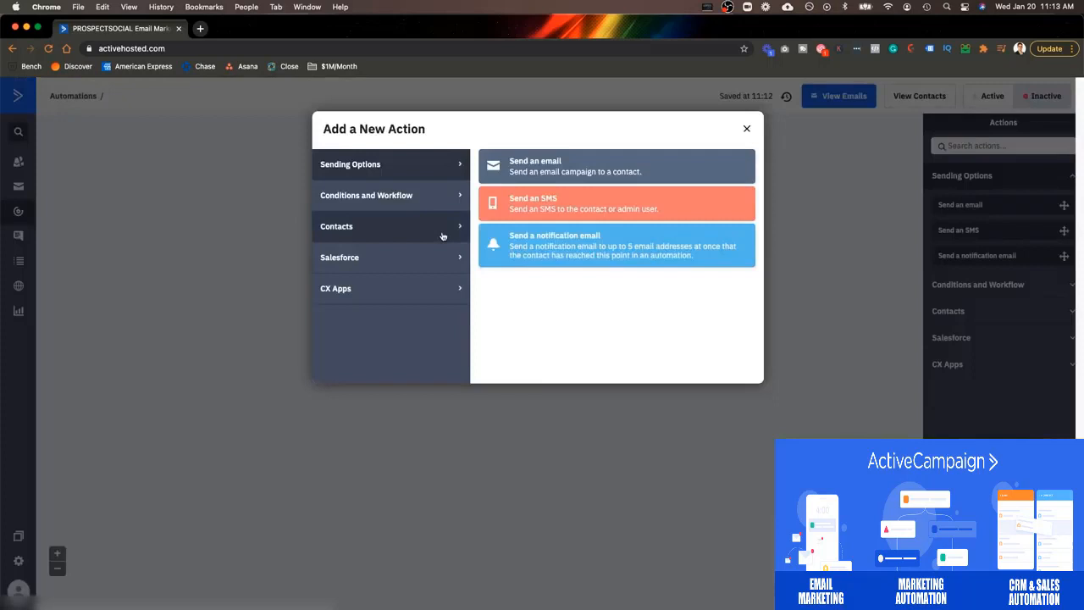
pyautogui.click(431, 189)
pyautogui.click(564, 169)
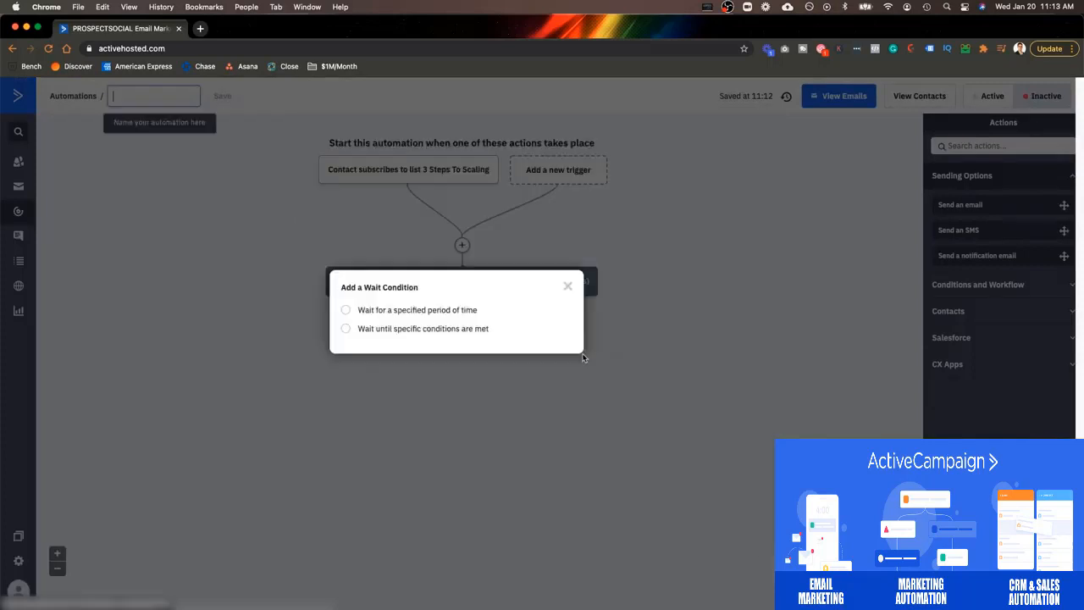
pyautogui.click(462, 310)
pyautogui.click(456, 326)
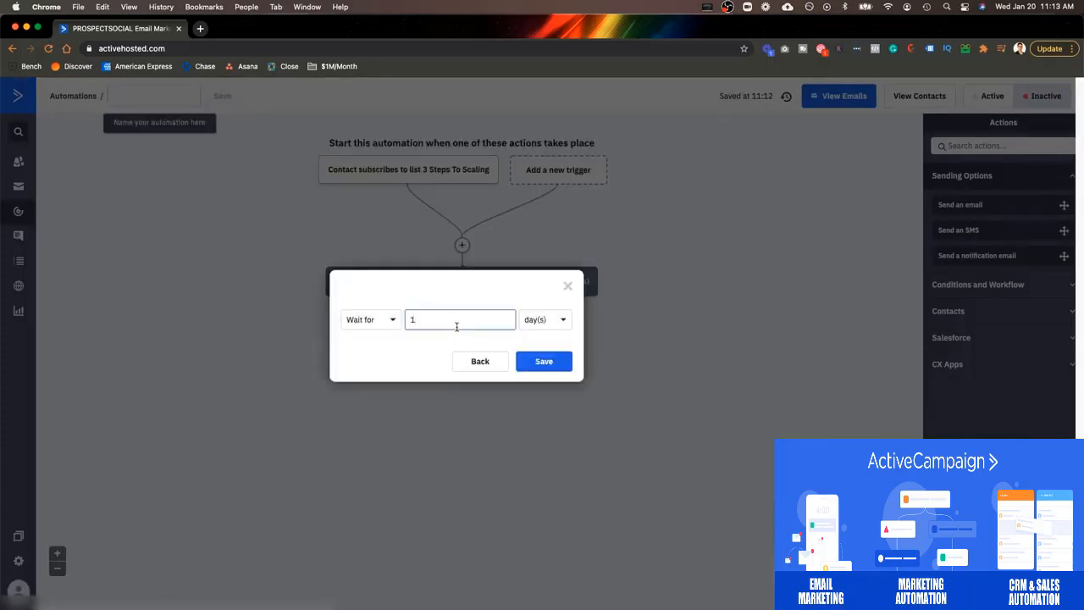
pyautogui.press('BackSpace')
pyautogui.click(533, 323)
pyautogui.click(539, 362)
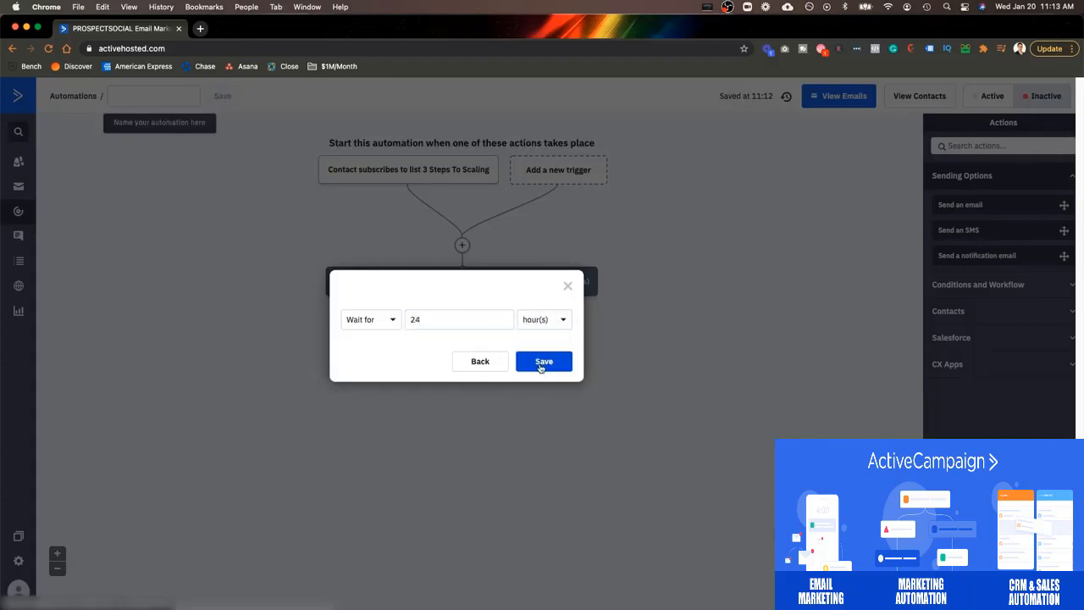
pyautogui.click(542, 364)
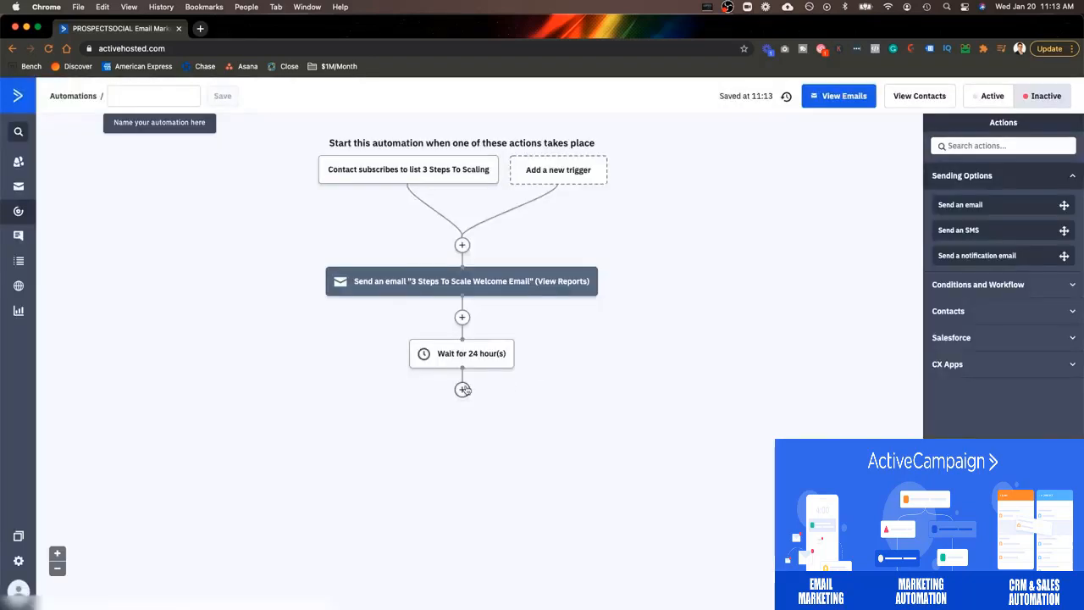
# Split the automation after the 24-hour wait on "Has not clicked on a link" for "3 Steps To Scale Welcome Email" and its freescalingwithsystems Facebook group link.
pyautogui.click(460, 389)
pyautogui.click(516, 201)
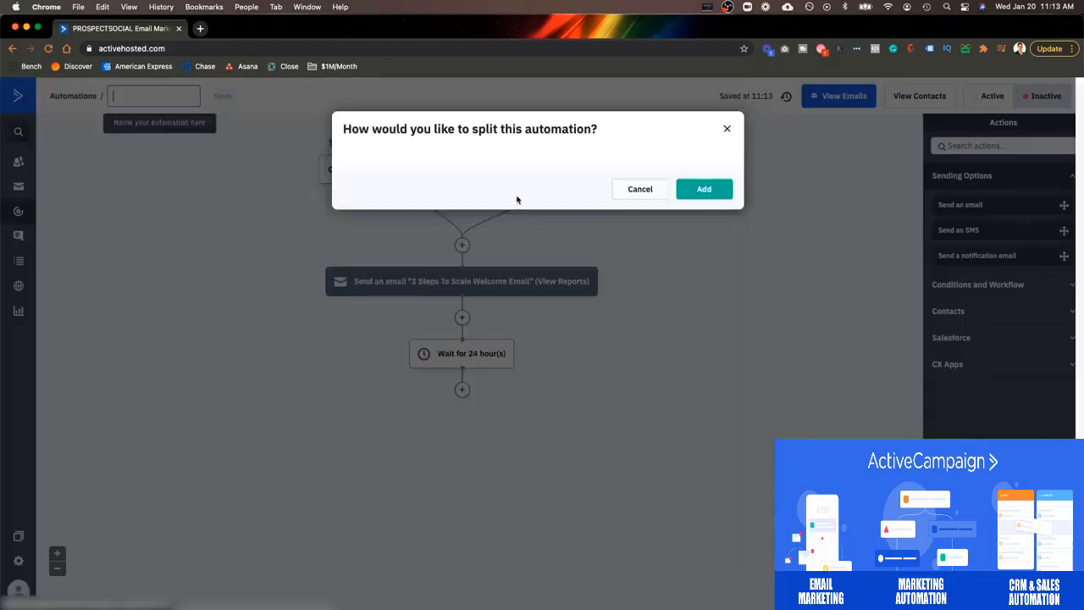
pyautogui.click(442, 184)
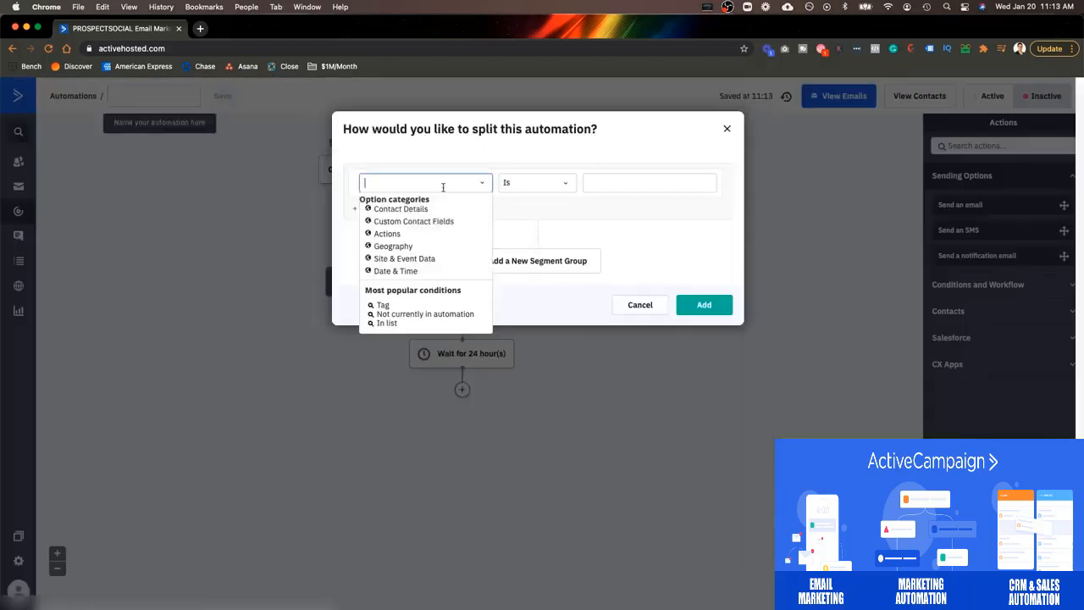
pyautogui.click(402, 235)
pyautogui.click(427, 242)
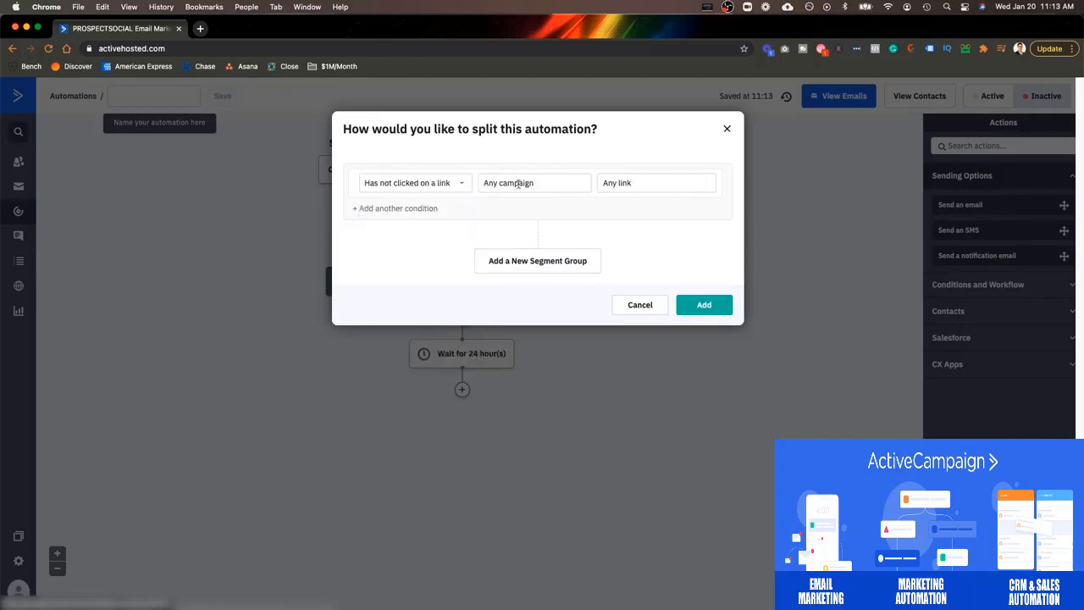
pyautogui.click(509, 183)
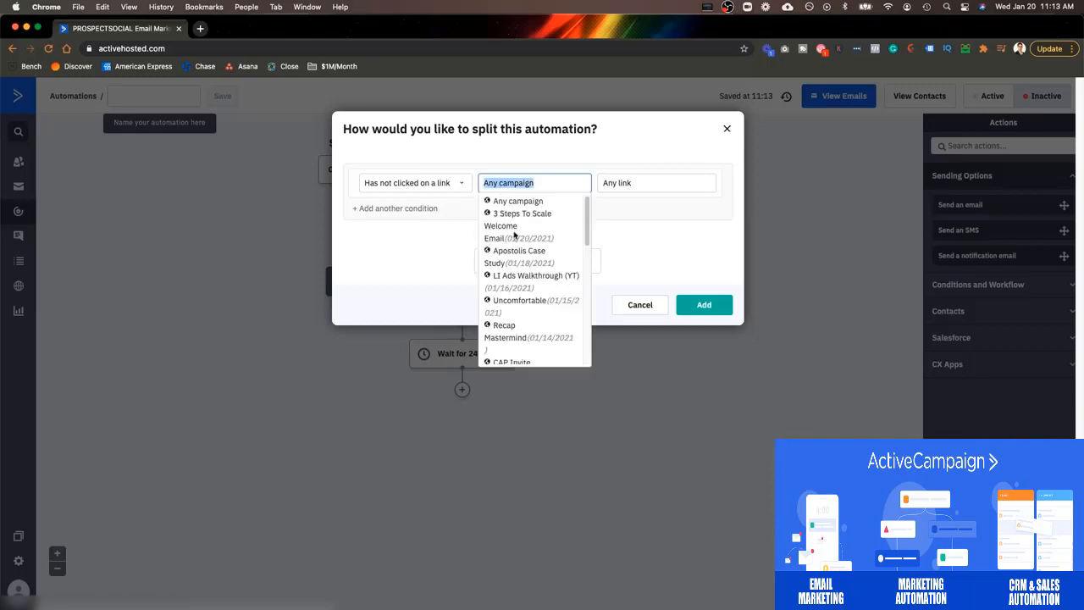
pyautogui.click(505, 218)
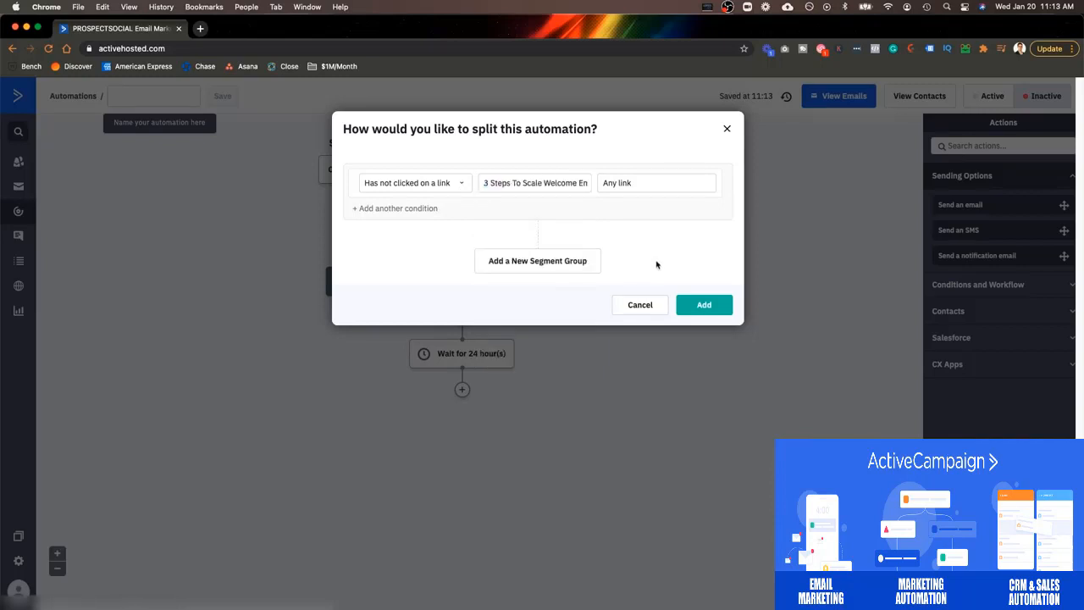
pyautogui.click(633, 183)
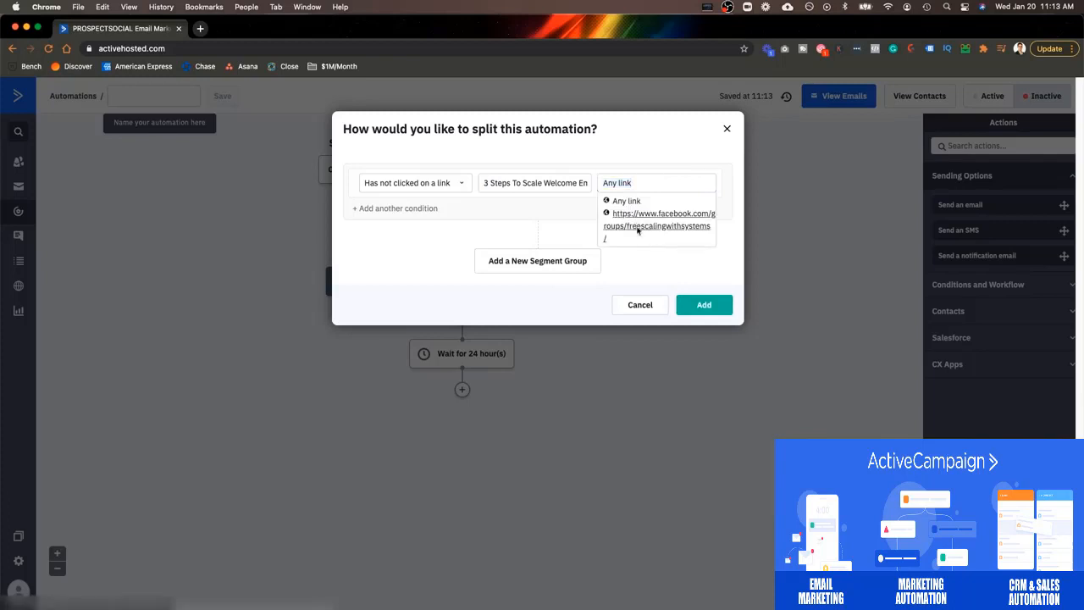
pyautogui.click(635, 223)
pyautogui.click(711, 305)
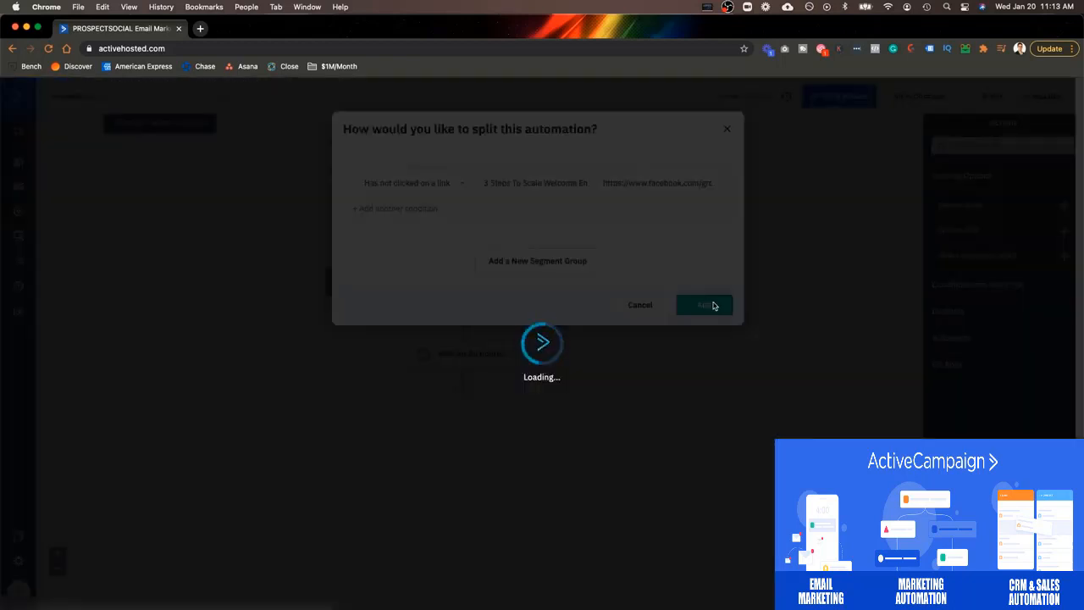
# Add a send-email action under the No branch with a new email named "Push Towards FB Group", leaving it as an unwritten draft.
pyautogui.scroll(-1, 710, 305)
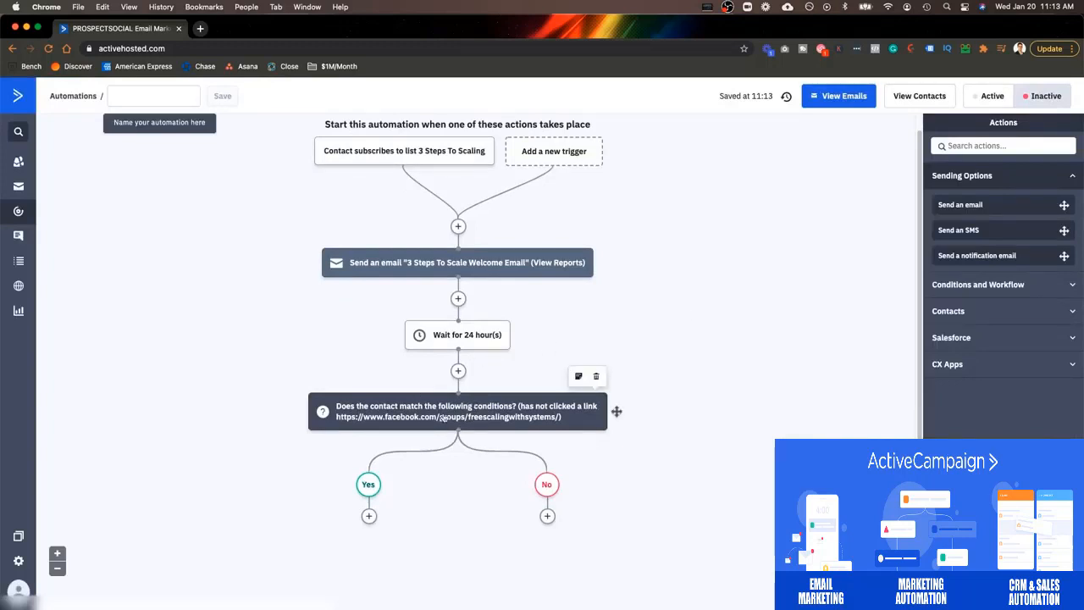
pyautogui.scroll(-4, 591, 381)
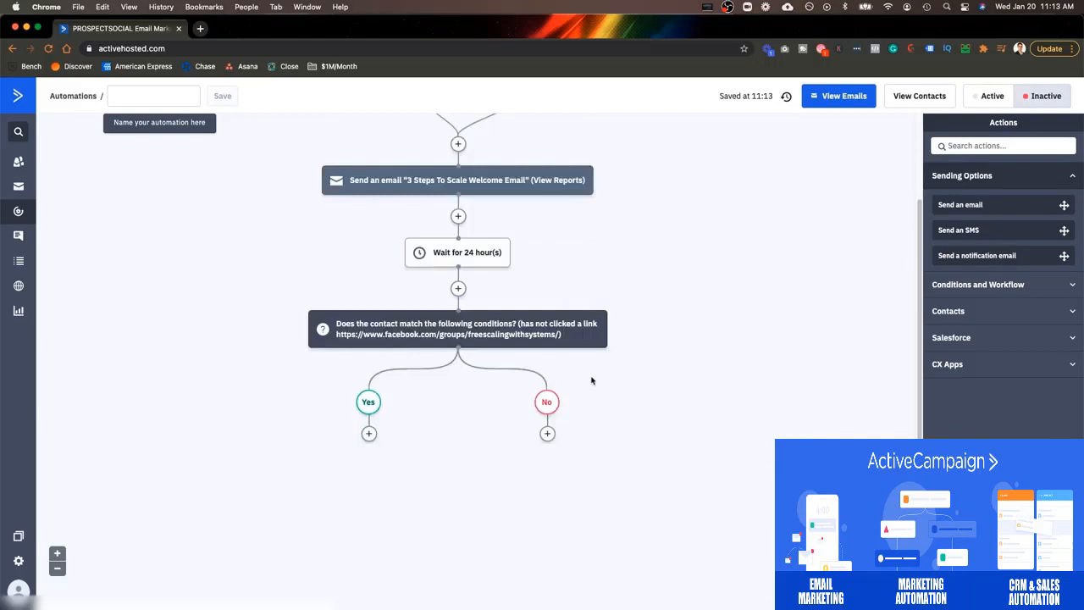
pyautogui.click(548, 433)
pyautogui.click(392, 165)
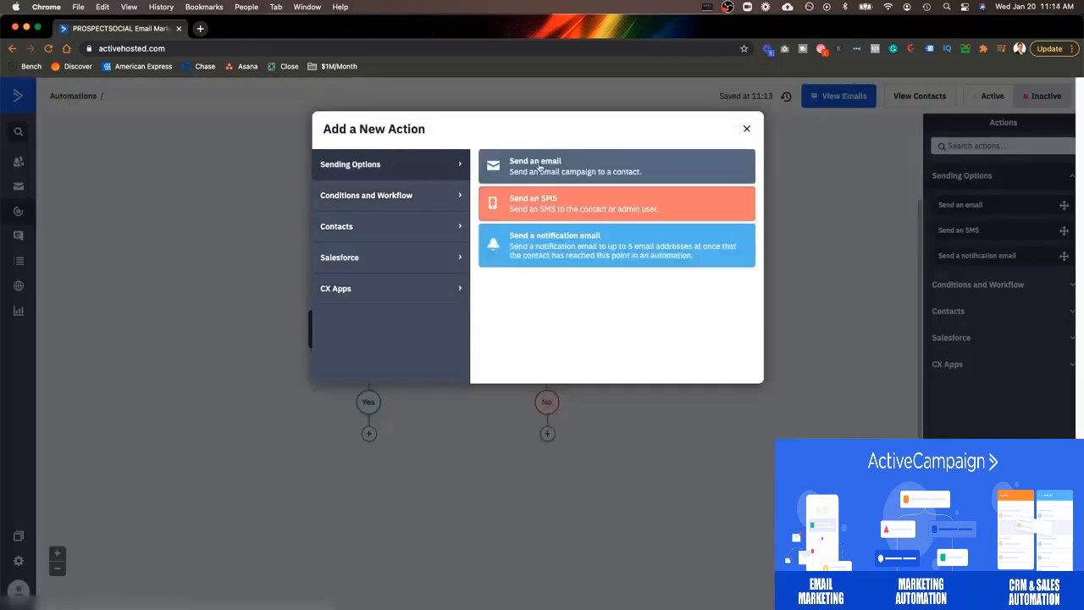
pyautogui.click(541, 168)
pyautogui.click(466, 436)
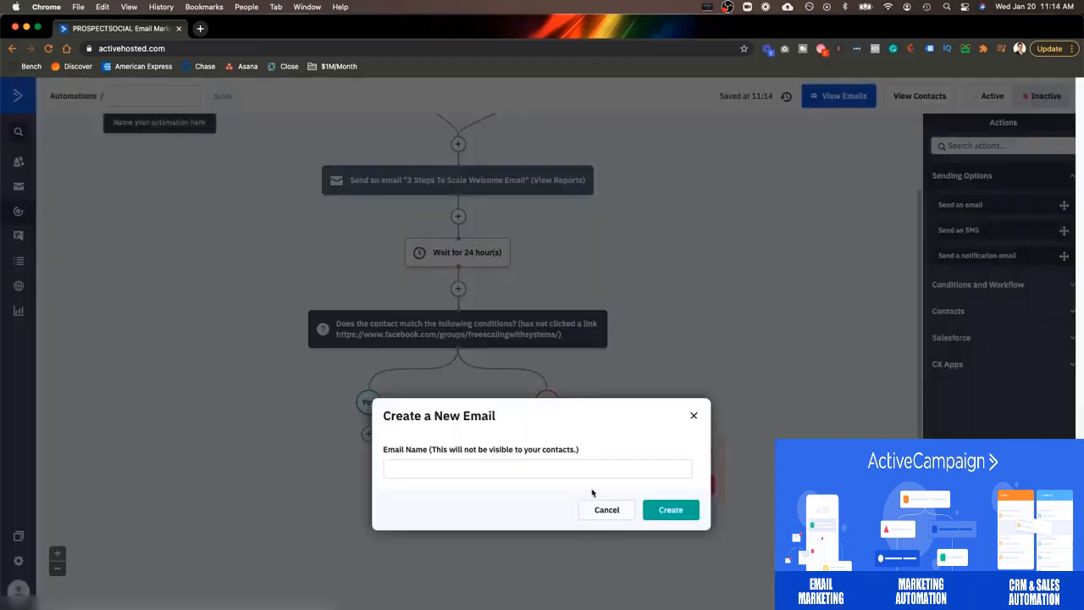
pyautogui.click(551, 463)
pyautogui.write('Push Towards ')
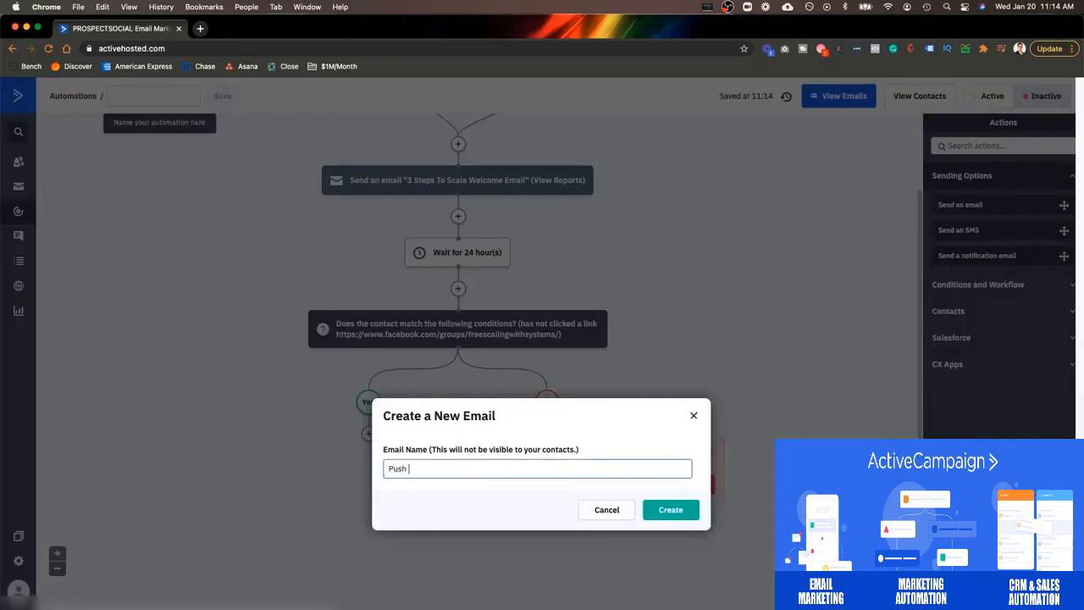
pyautogui.write('FB Group')
pyautogui.press('Return')
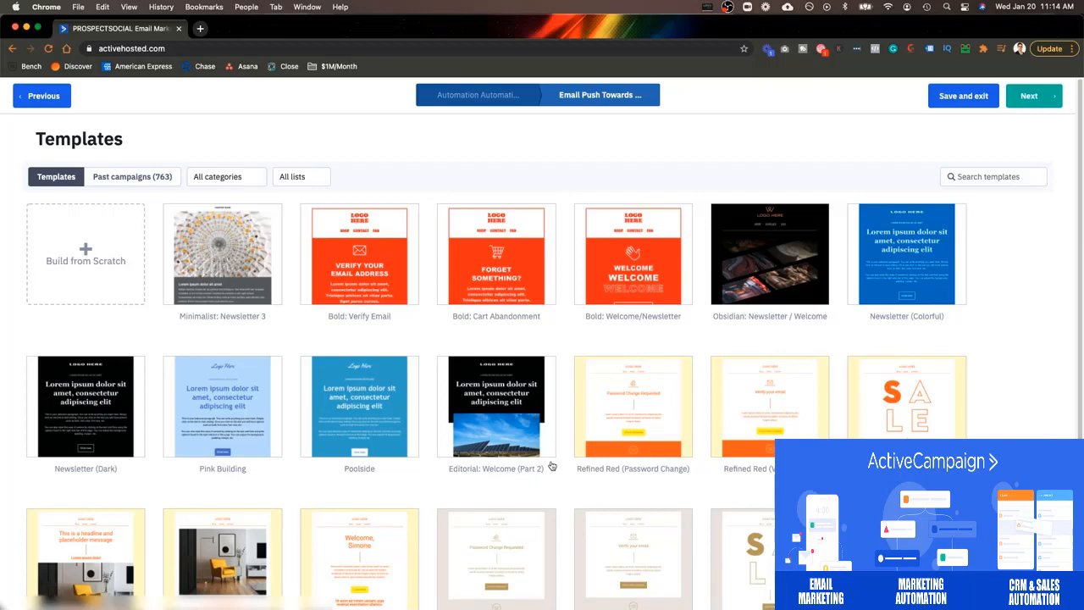
pyautogui.click(954, 97)
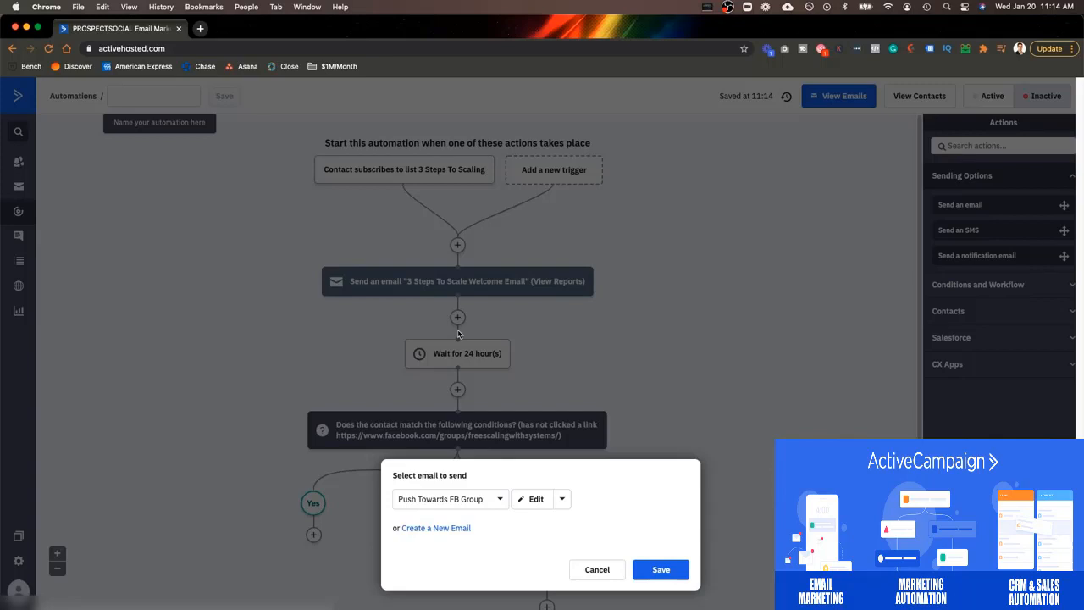
pyautogui.click(598, 569)
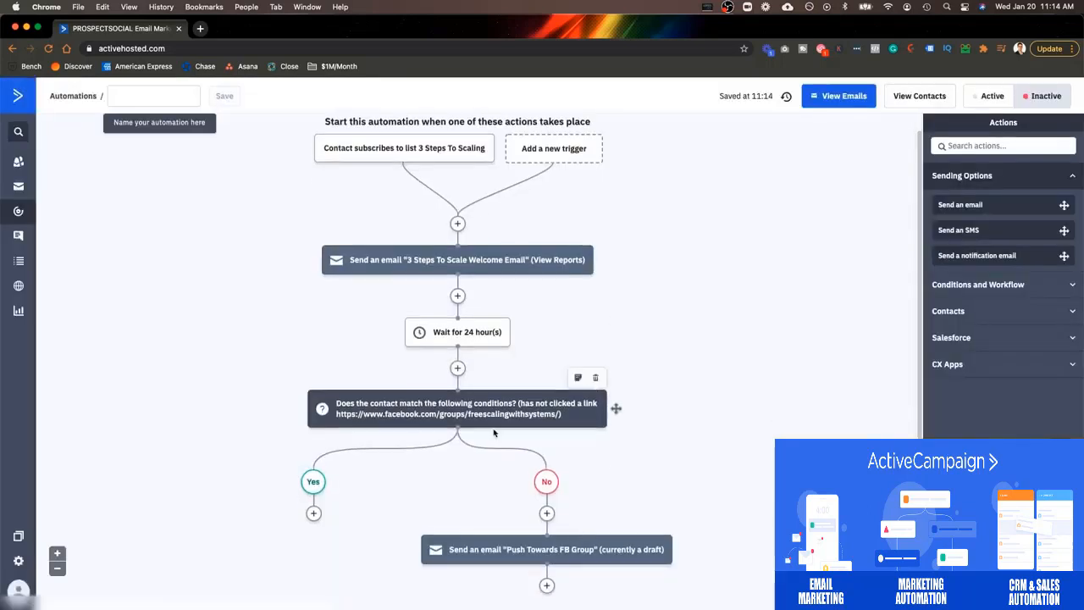
pyautogui.click(314, 513)
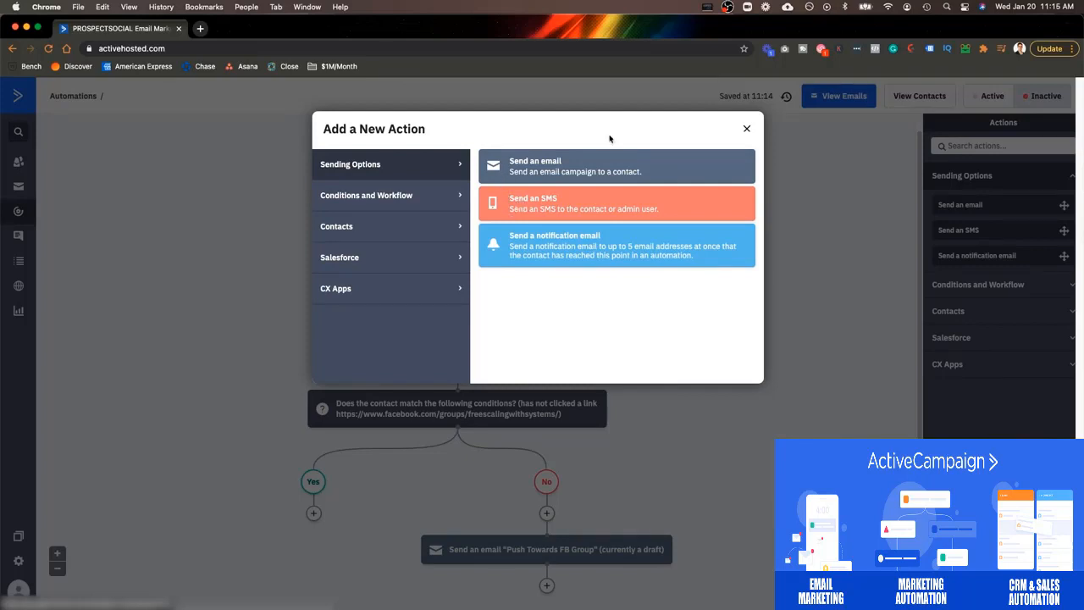
pyautogui.click(747, 131)
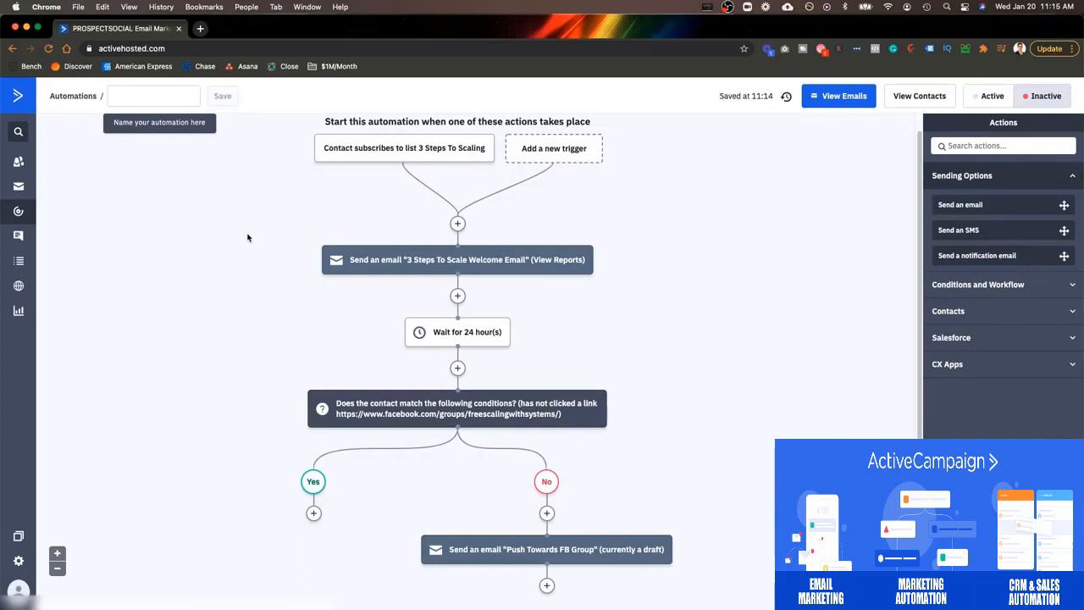
# Name the automation "Facebook Group Automation" and save the name.
pyautogui.click(178, 96)
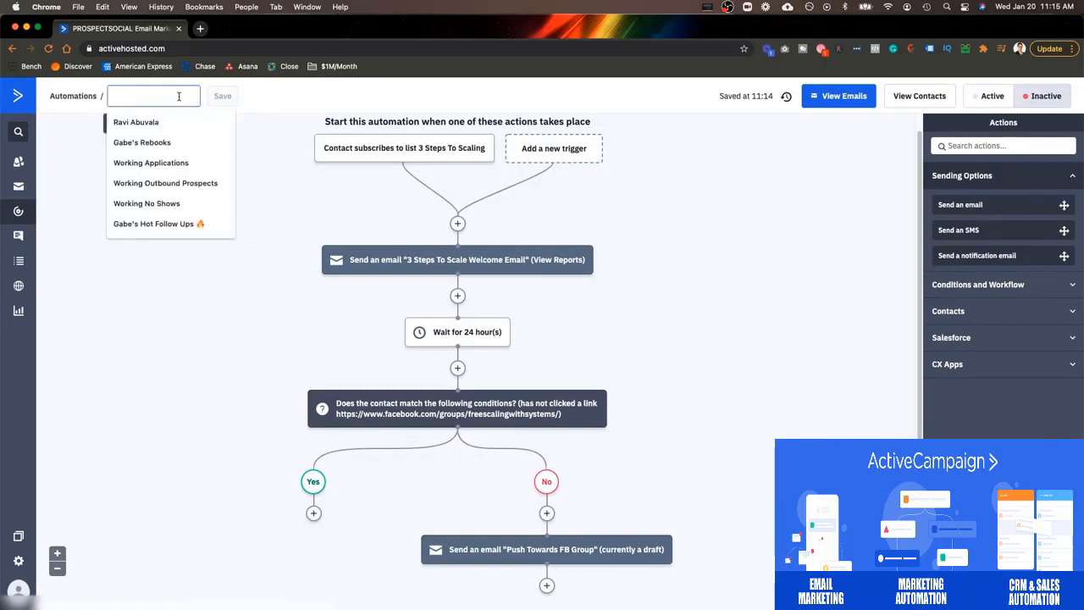
pyautogui.write('Faceb')
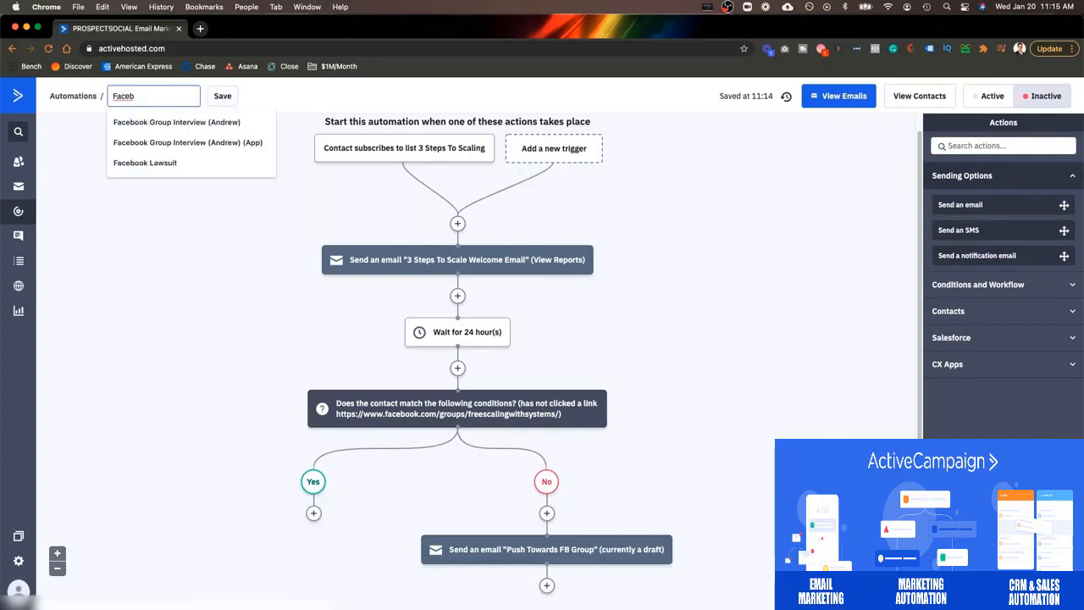
pyautogui.write('ook Group ')
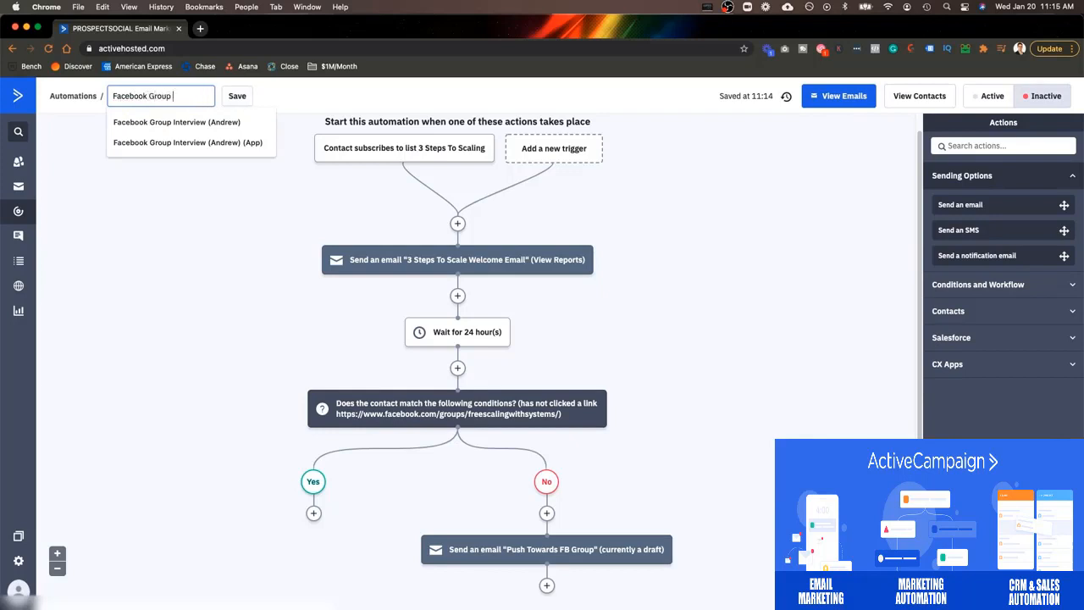
pyautogui.write('Aut')
pyautogui.write('omation')
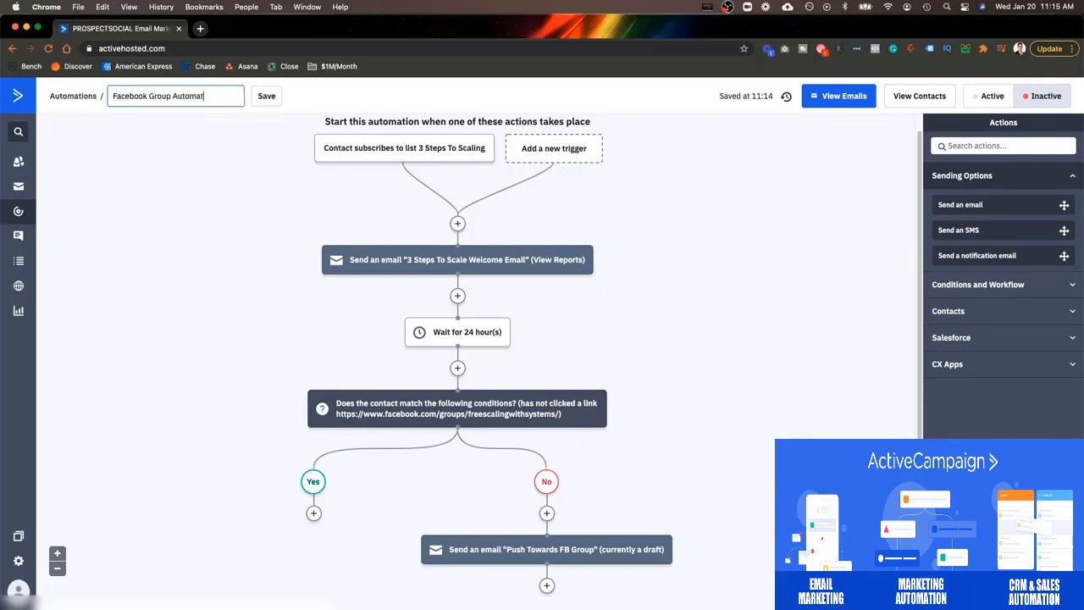
pyautogui.click(228, 87)
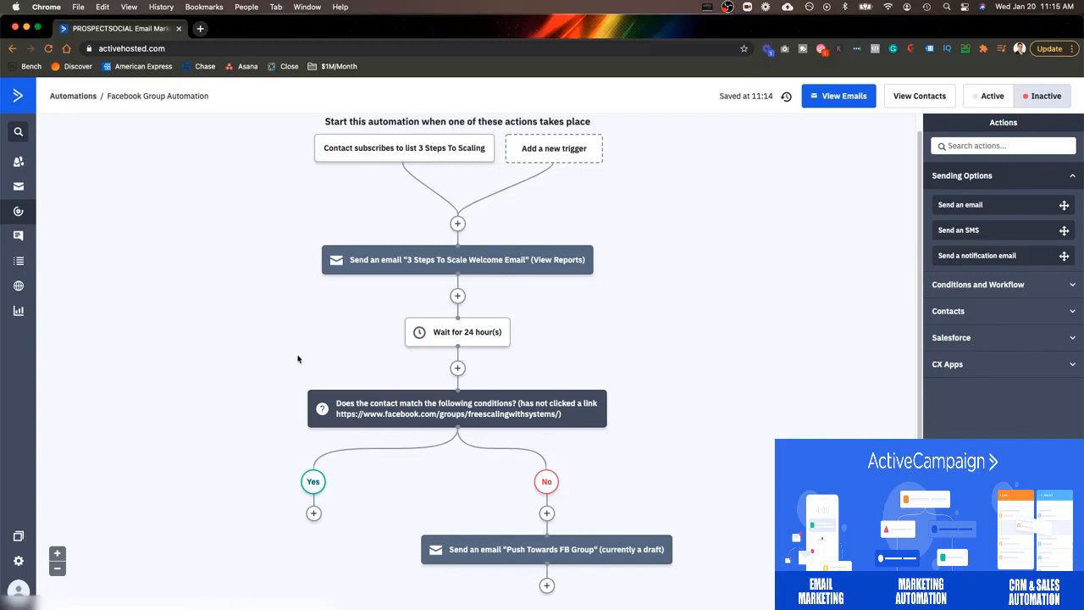
# View the form for adding a list on the Lists page in a separate tab, and return to the automation without creating one.
pyautogui.rightClick(19, 263)
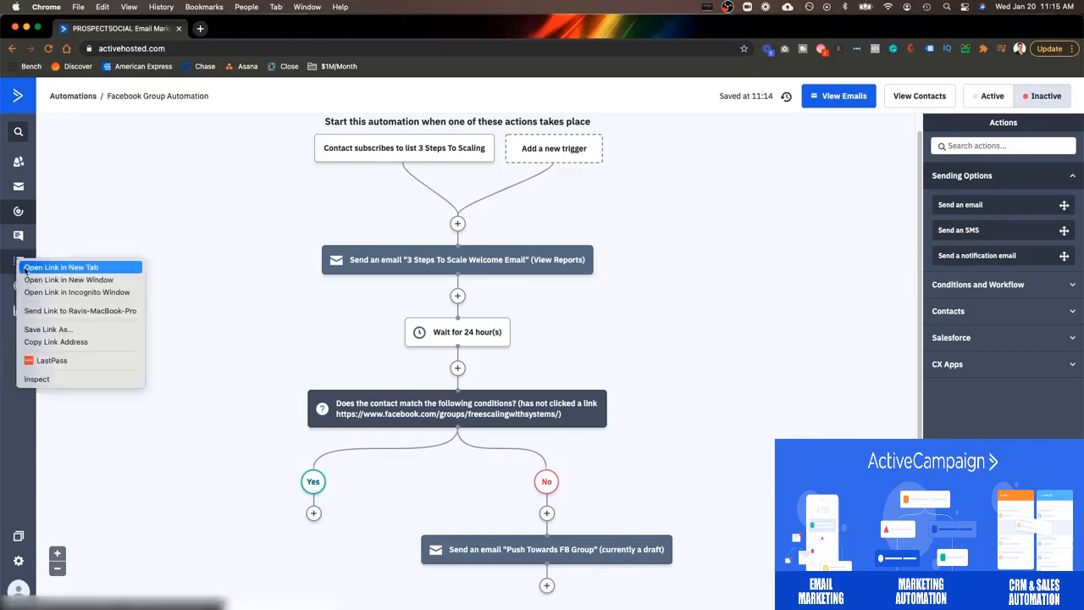
pyautogui.click(25, 268)
pyautogui.click(207, 30)
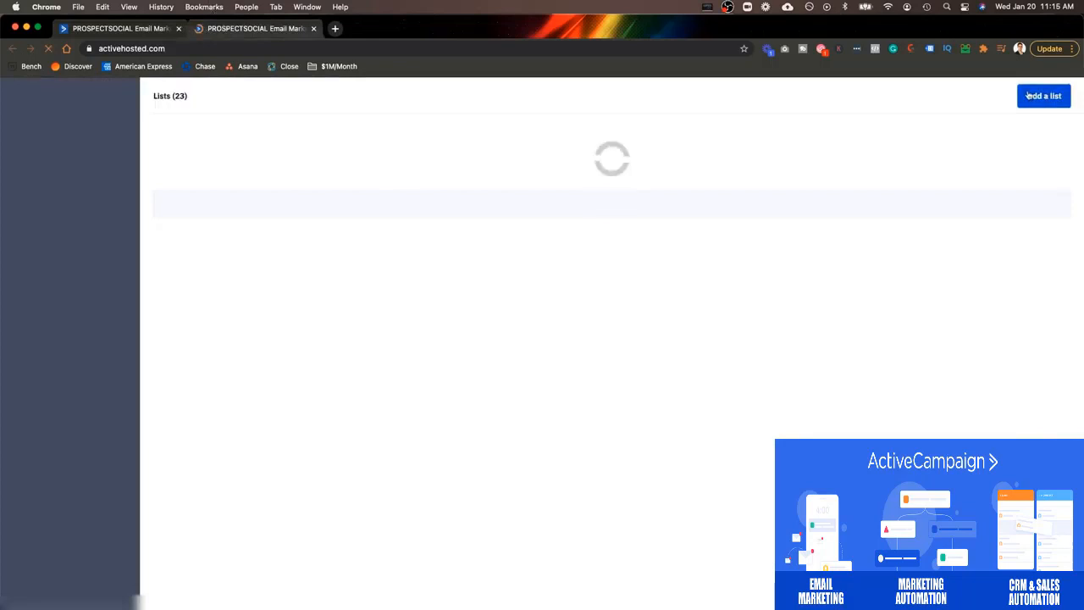
pyautogui.click(1032, 96)
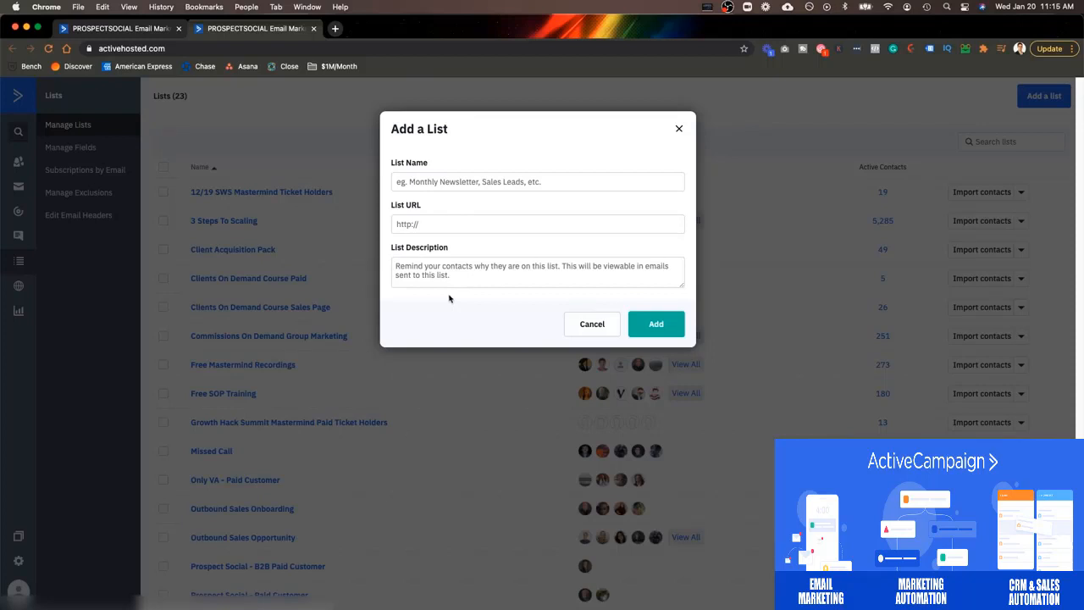
pyautogui.click(599, 325)
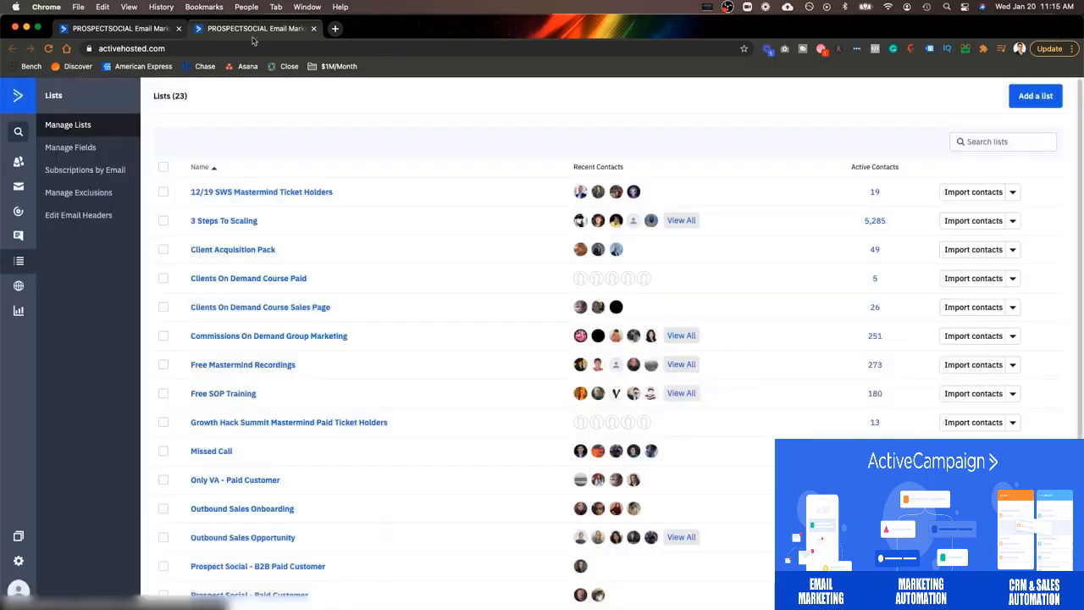
pyautogui.click(314, 28)
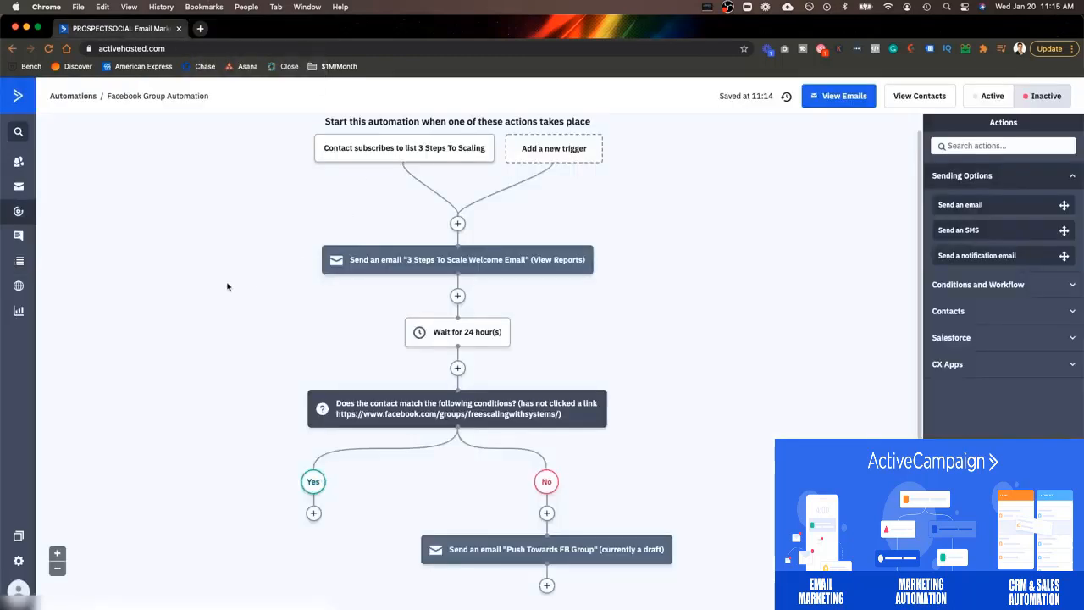
# Switch the Facebook Group Automation to active and set it back to inactive.
pyautogui.click(999, 98)
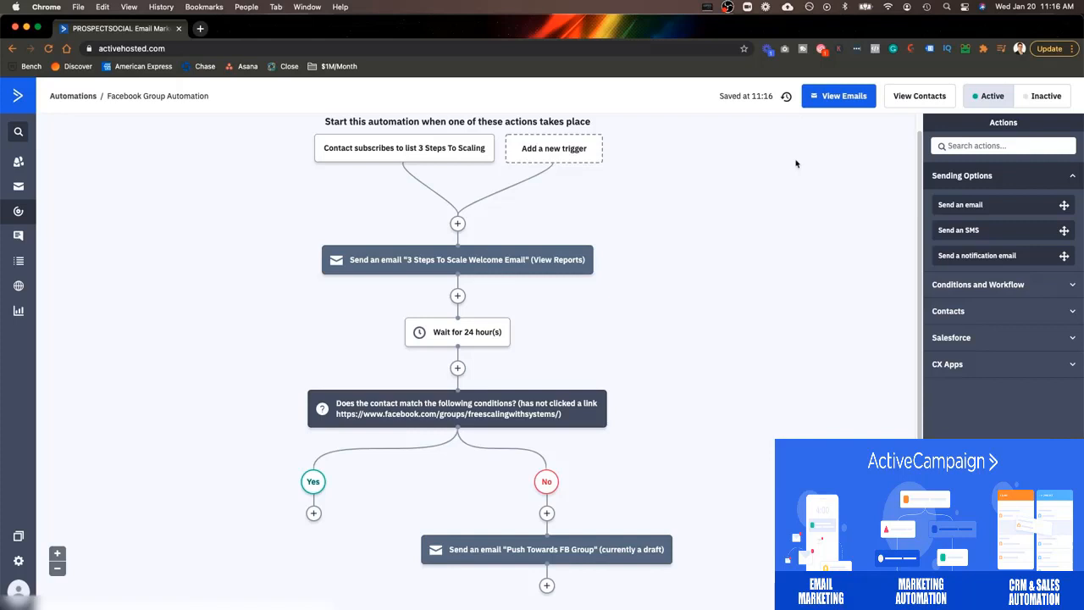
pyautogui.click(1032, 99)
# Open the "VA Group VSL Funnel Opt-In" automation from page 3 of the automations list and examine its trigger and first actions.
pyautogui.click(18, 211)
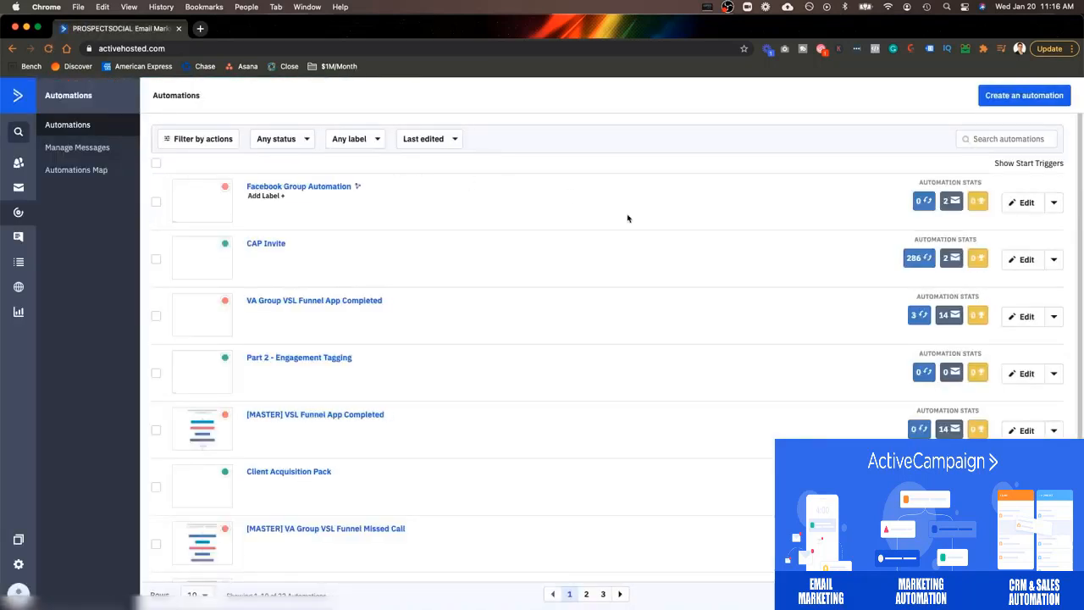
pyautogui.scroll(-4, 605, 211)
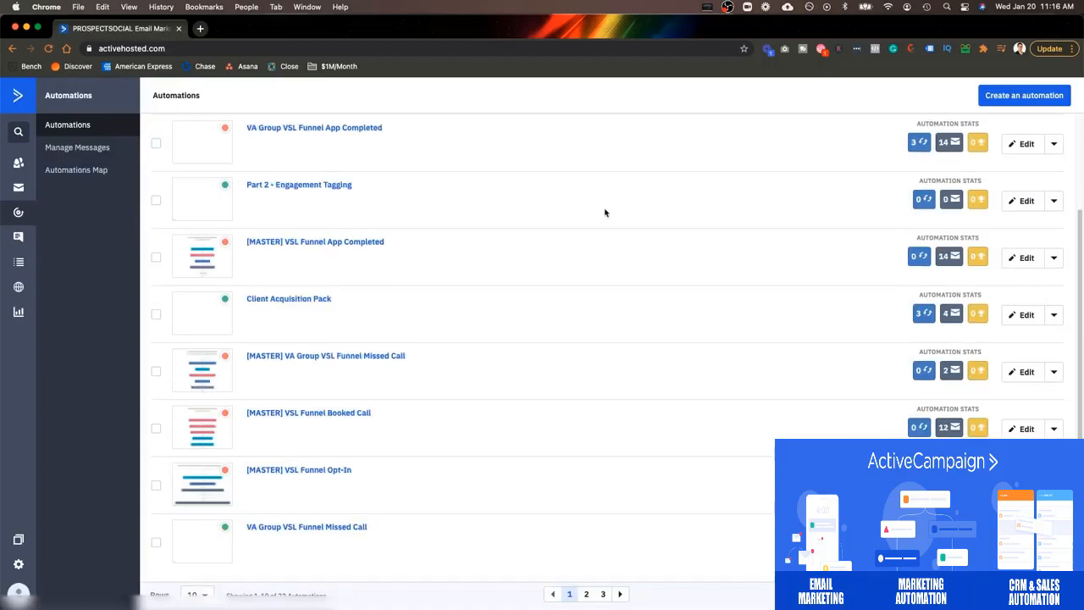
pyautogui.click(603, 595)
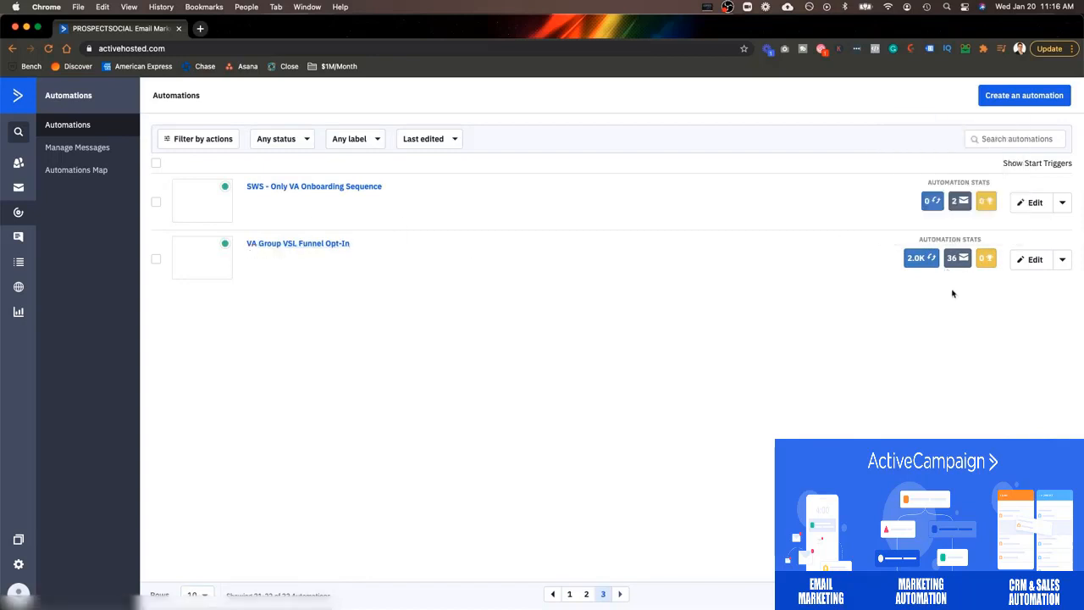
pyautogui.moveTo(919, 284)
pyautogui.click(335, 245)
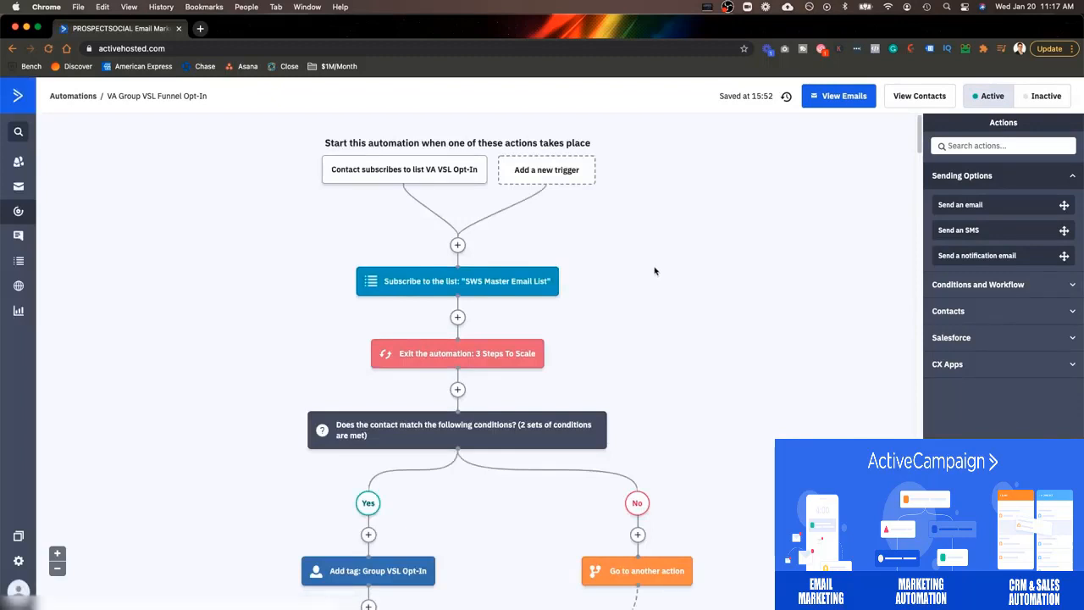
pyautogui.scroll(-1, 673, 261)
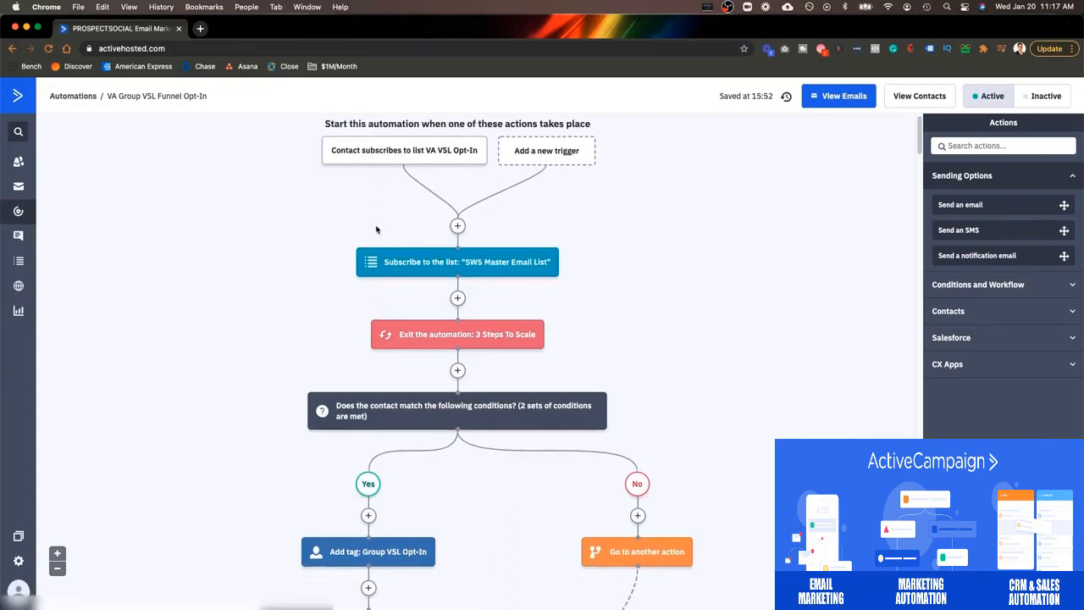
pyautogui.moveTo(417, 266)
pyautogui.scroll(-1, 417, 268)
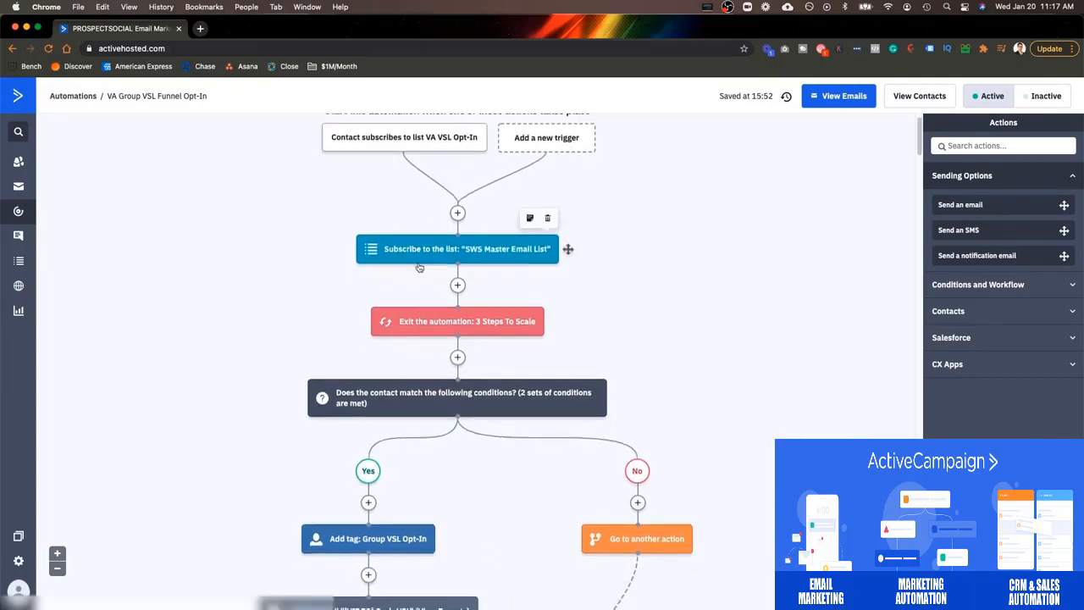
pyautogui.scroll(2, 387, 160)
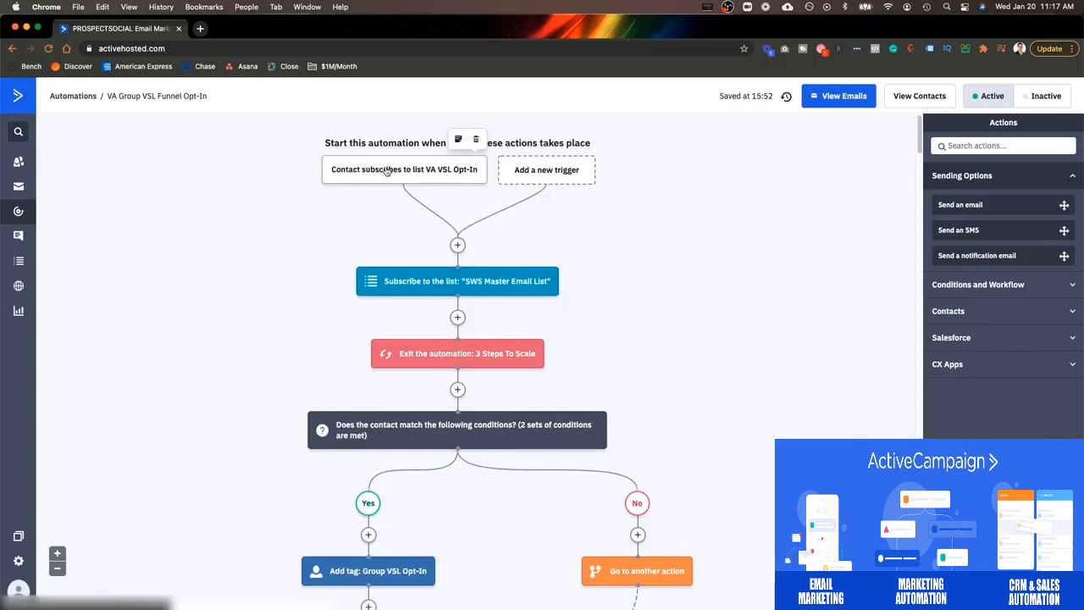
# Examine the Opt-In automation's condition split and its Yes branch through the "[VIDEO] Cash-VSL" and "You Didn't Finish Your Application?" emails.
pyautogui.scroll(-1, 424, 282)
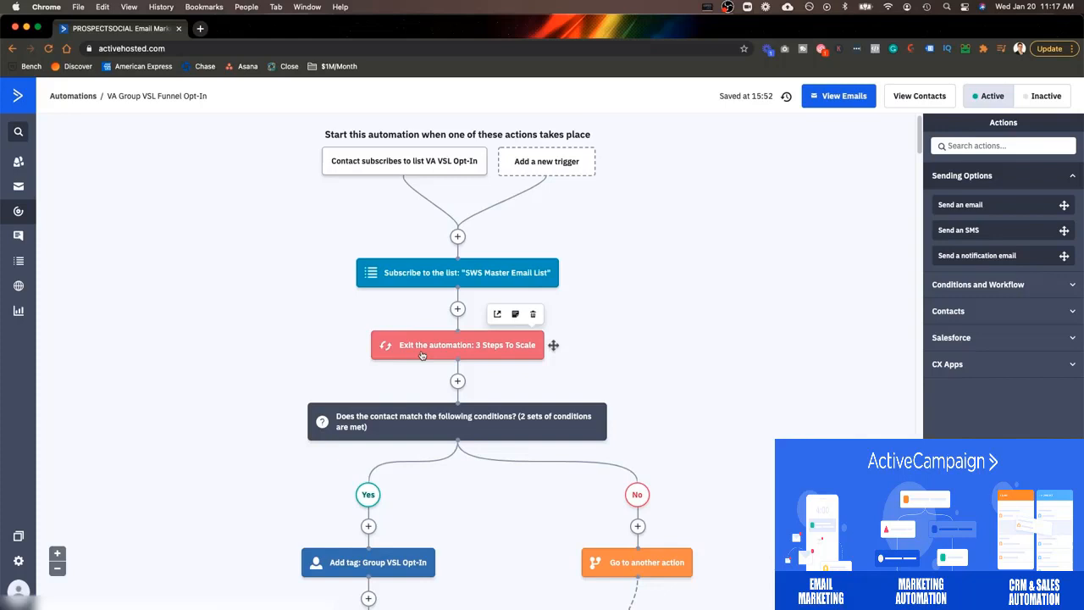
pyautogui.scroll(-2, 422, 355)
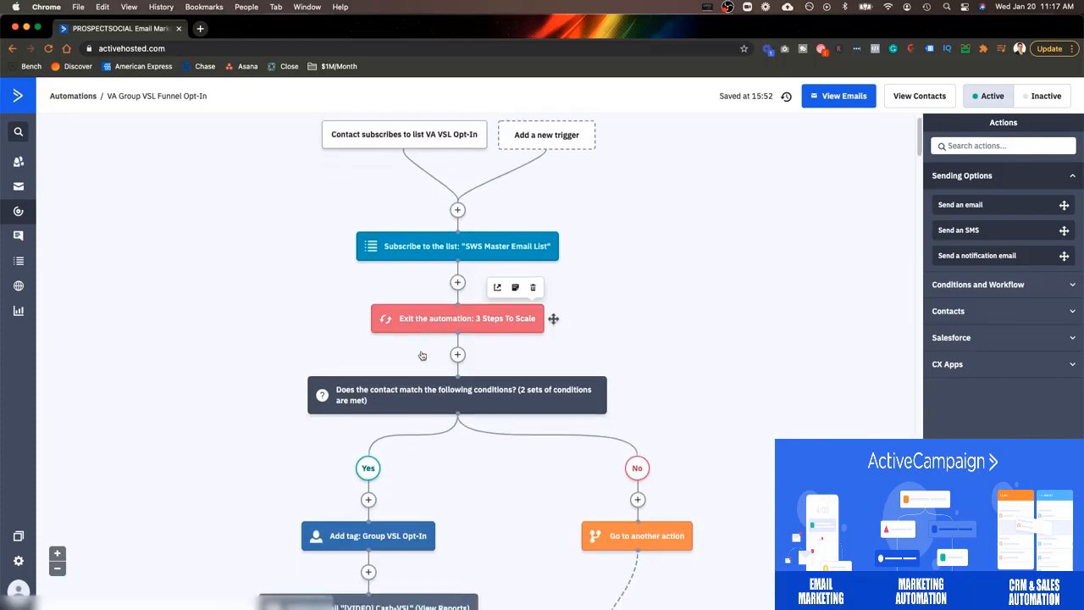
pyautogui.scroll(-3, 482, 425)
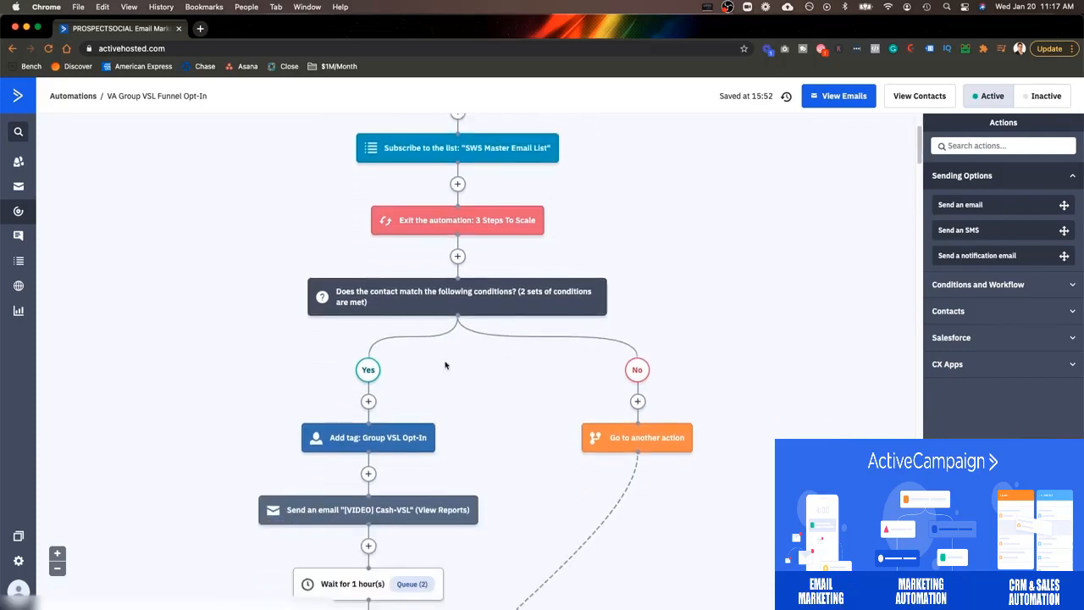
pyautogui.scroll(-3, 441, 295)
pyautogui.moveTo(332, 415)
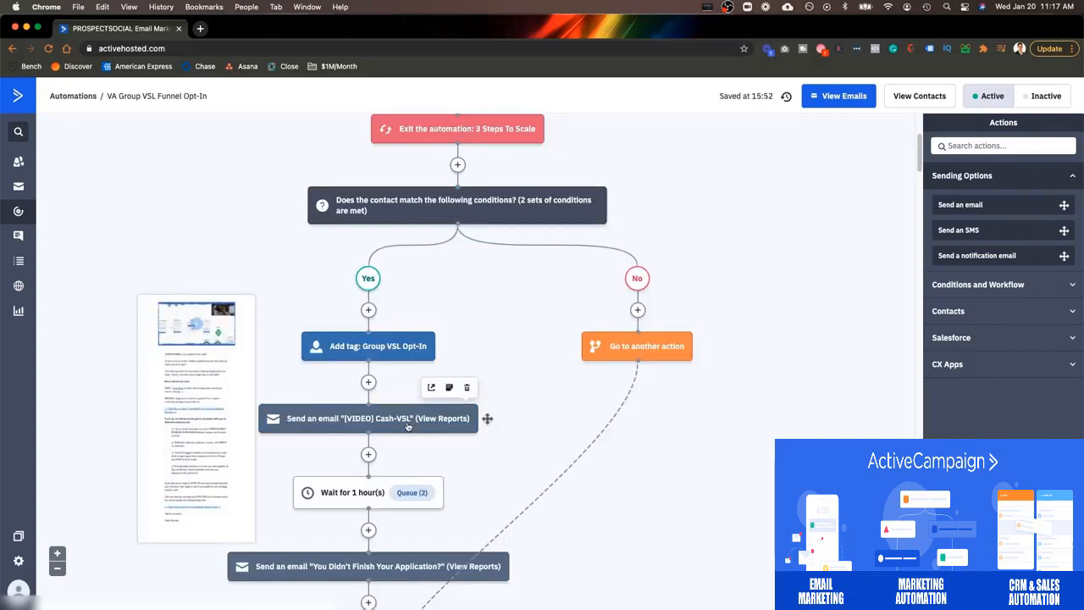
pyautogui.scroll(-2, 405, 457)
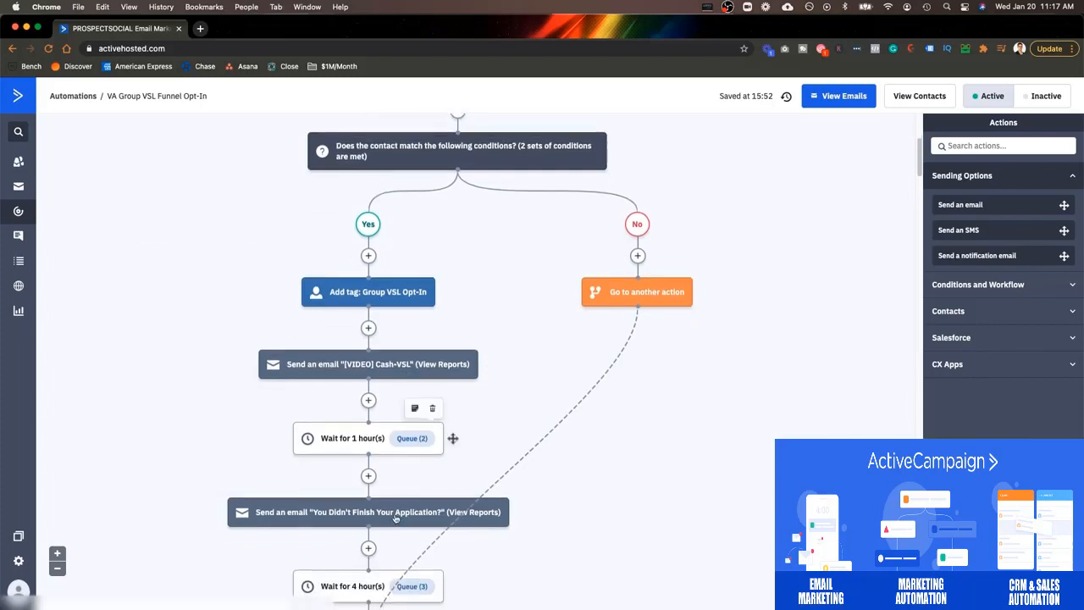
# Examine the long follow-up sequence of emails and wait times further down the Opt-In automation's Yes branch.
pyautogui.scroll(-5, 398, 518)
pyautogui.scroll(-6, 399, 489)
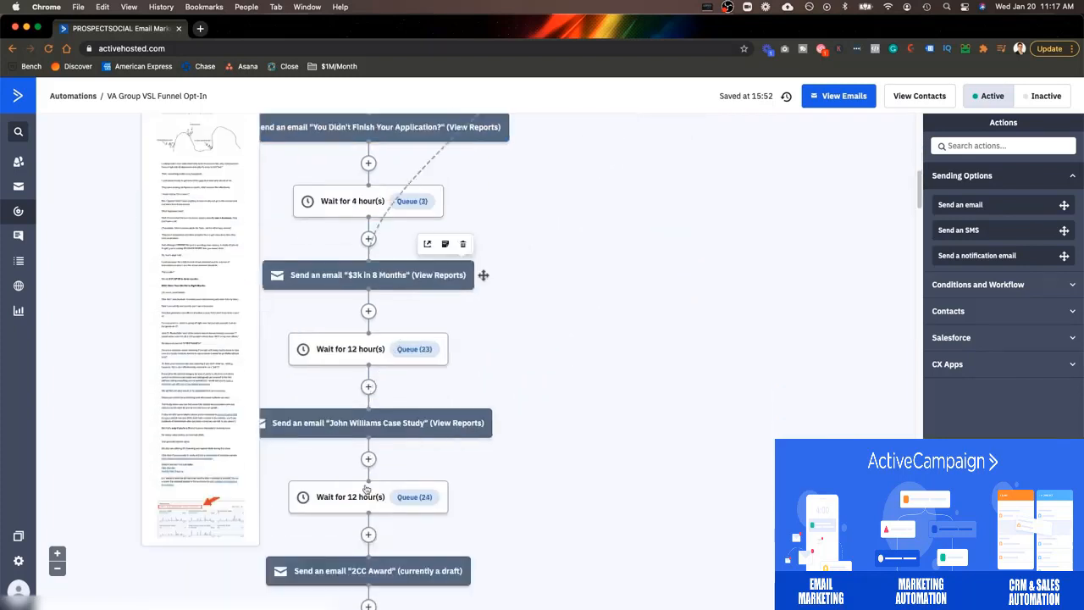
pyautogui.scroll(-12, 657, 454)
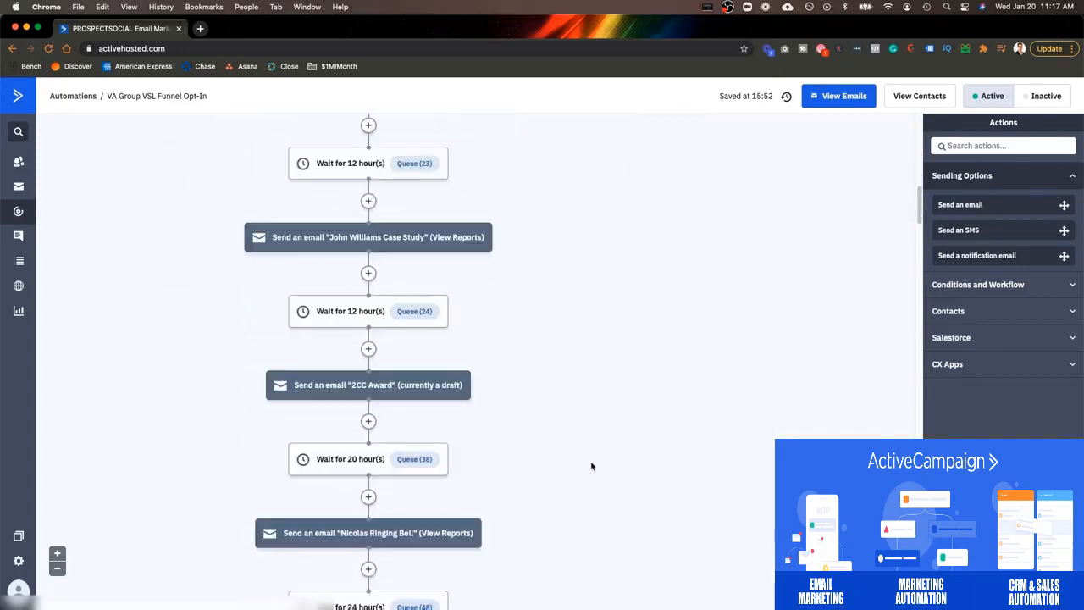
pyautogui.scroll(-20, 591, 472)
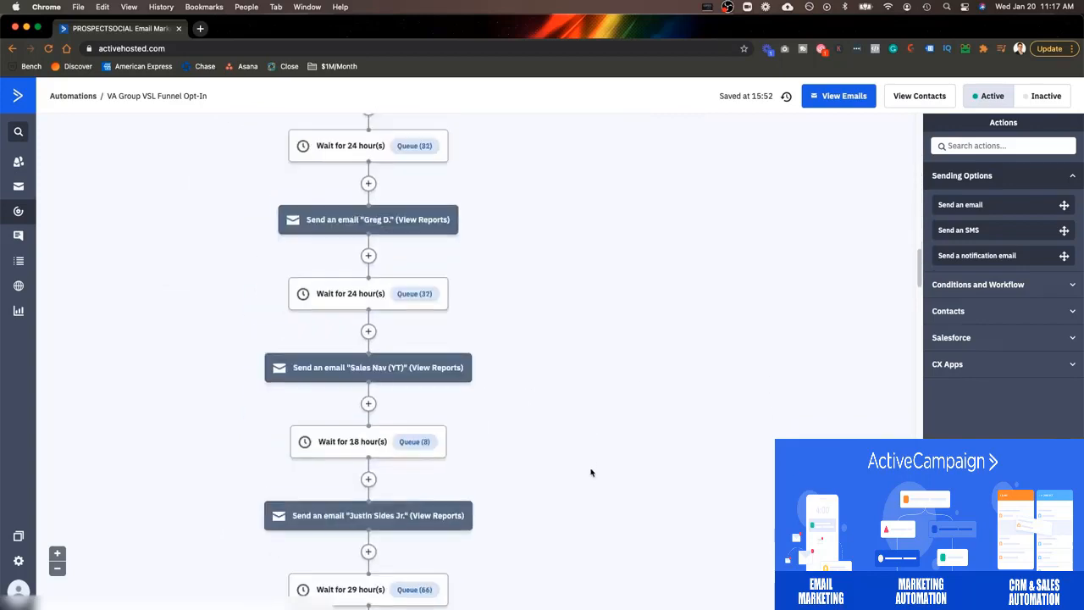
pyautogui.scroll(-20, 590, 475)
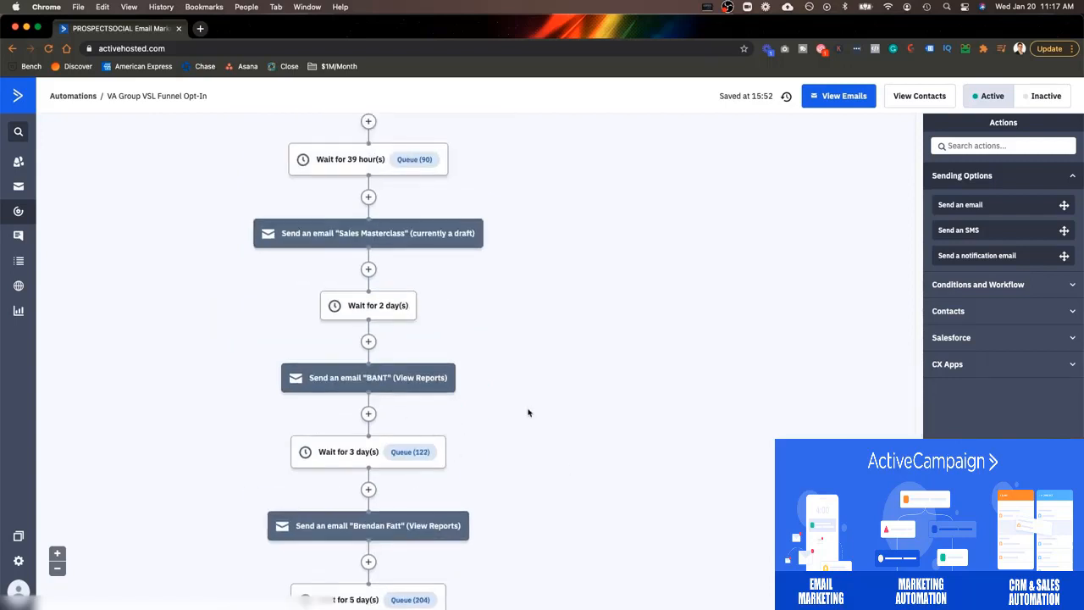
pyautogui.scroll(-5, 528, 413)
pyautogui.scroll(1, 527, 413)
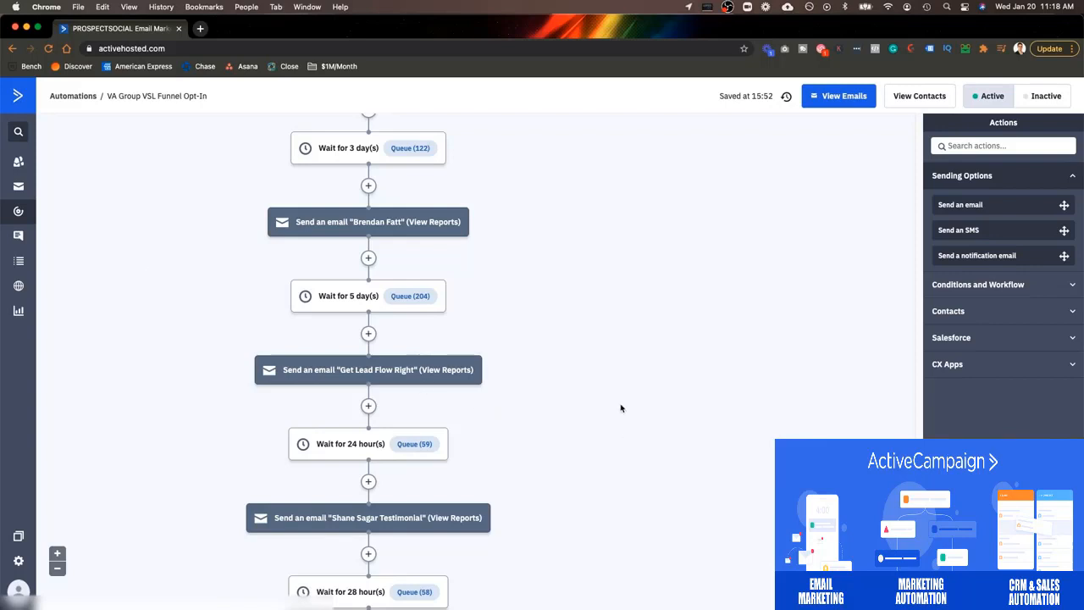
pyautogui.scroll(-15, 620, 408)
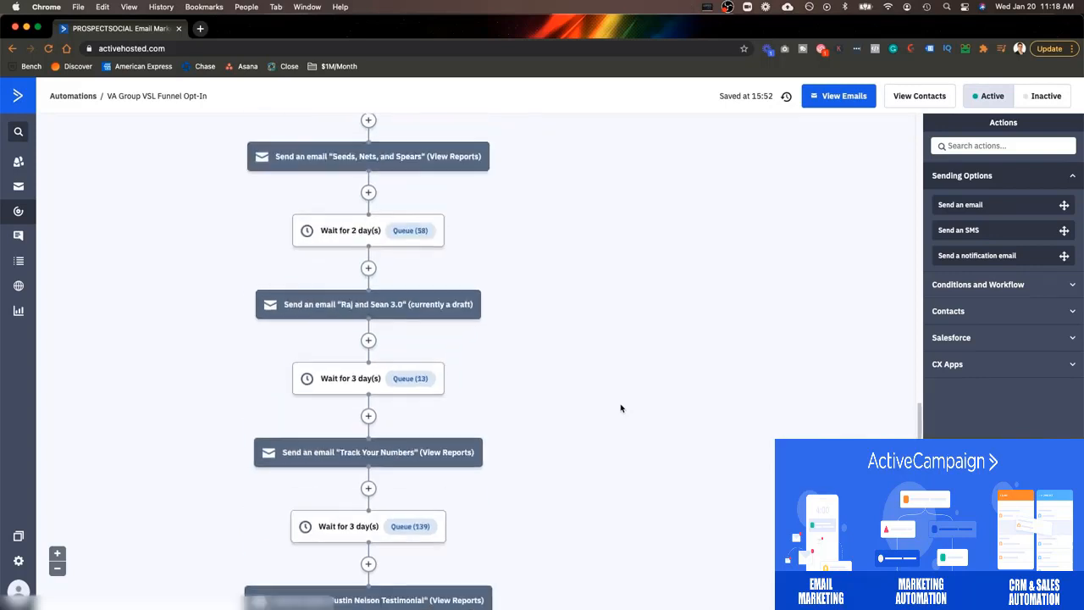
pyautogui.scroll(10, 620, 408)
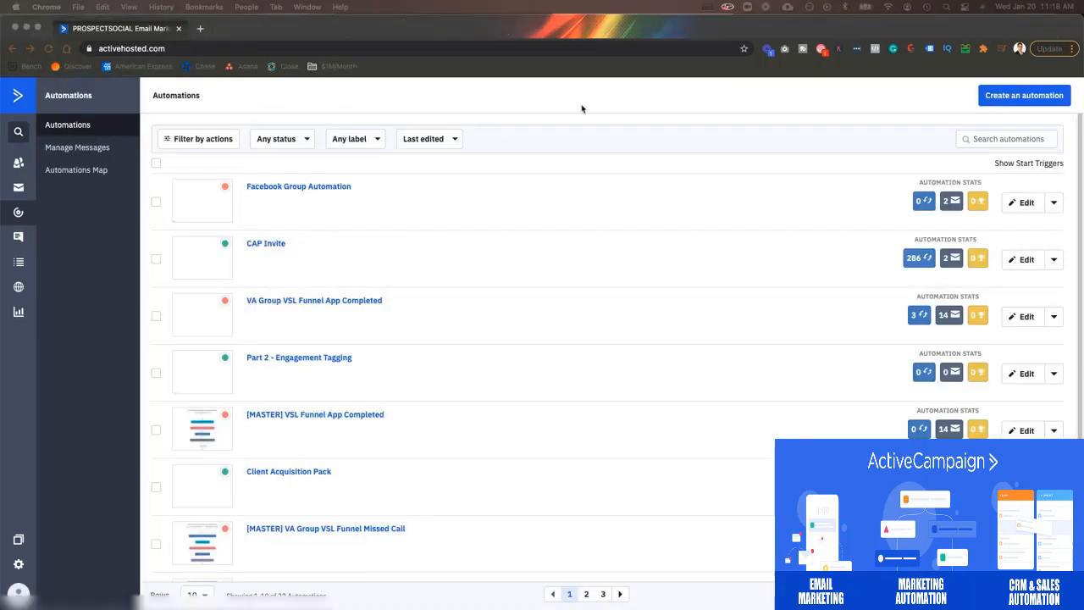
# Open the "VA Group VSL Funnel Booked Call" automation from page 2 of the automations list and view its start trigger.
pyautogui.click(610, 185)
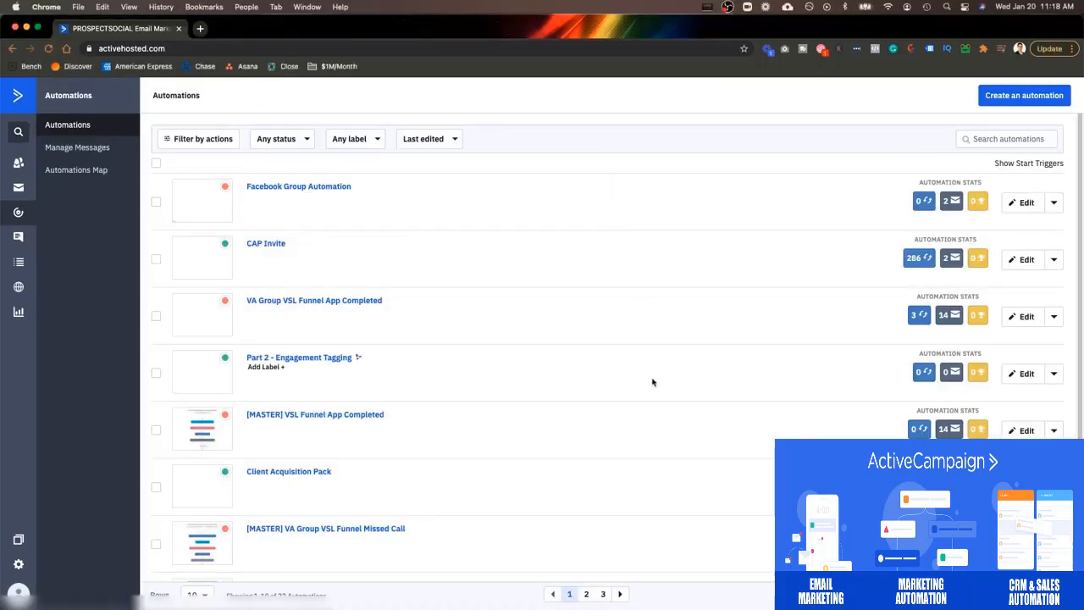
pyautogui.scroll(-3, 652, 380)
pyautogui.click(586, 593)
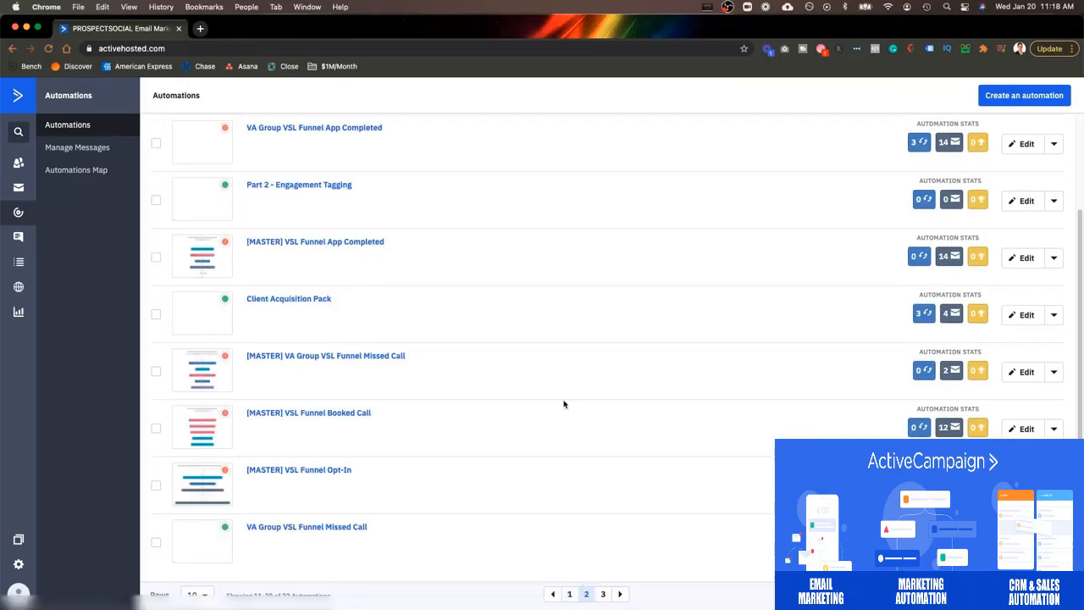
pyautogui.scroll(3, 561, 411)
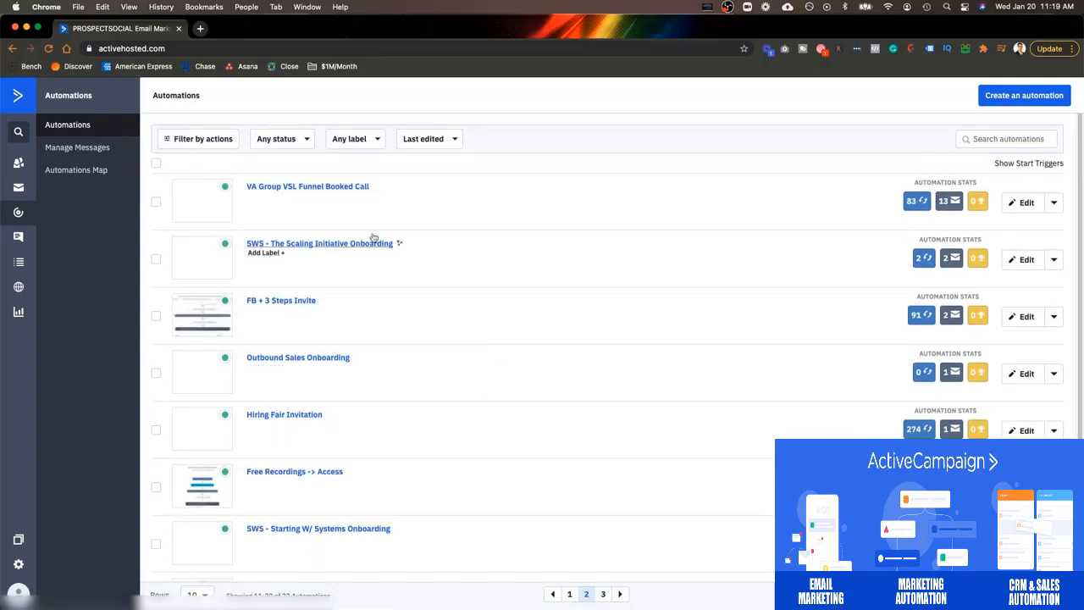
pyautogui.click(366, 187)
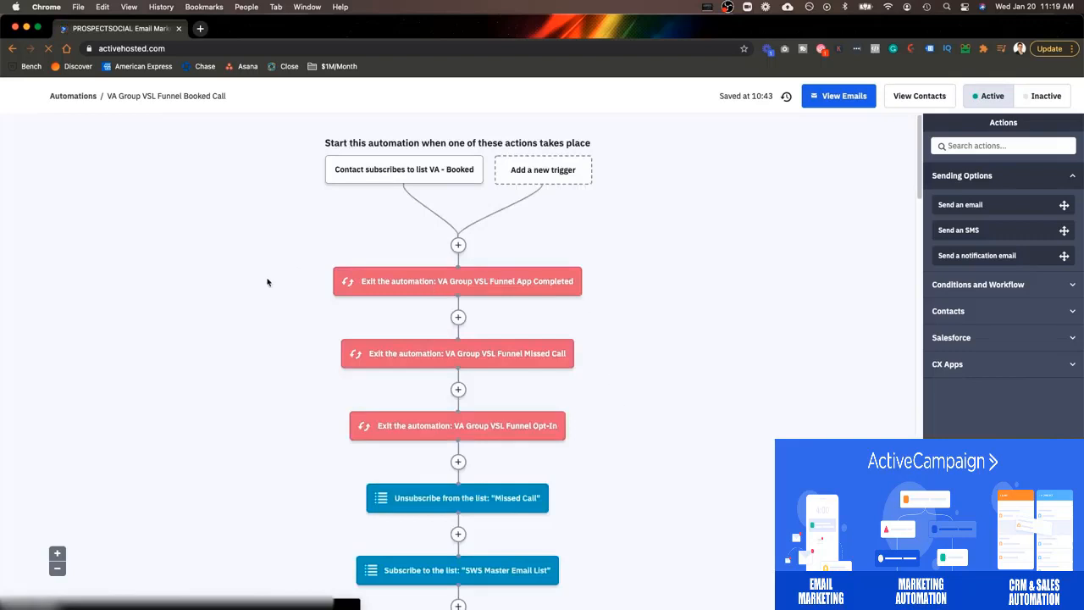
pyautogui.moveTo(398, 172)
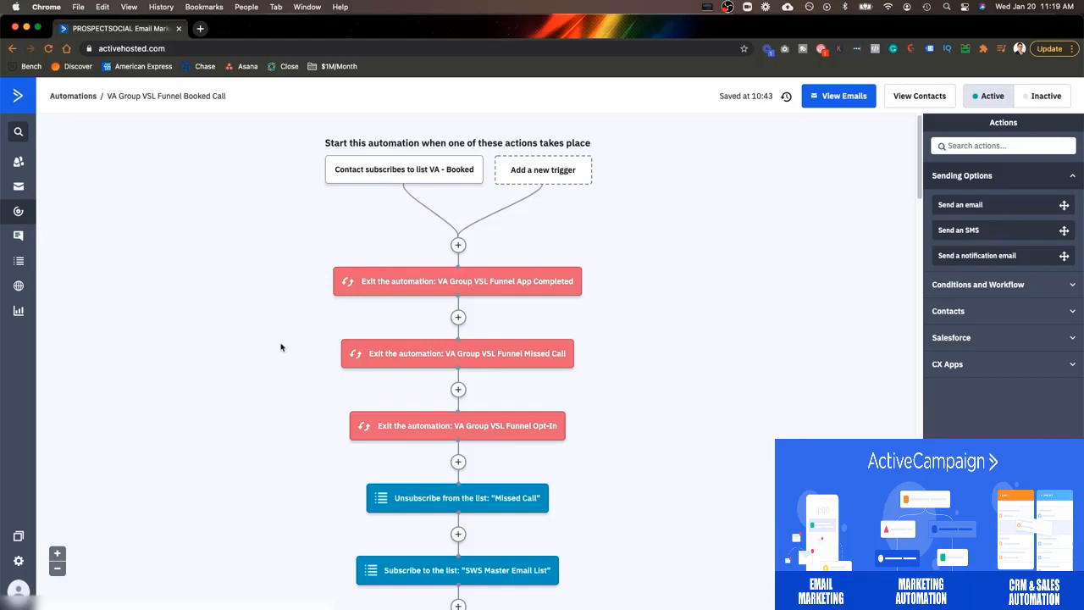
# Examine the exit-automation, list subscription and tag actions at the beginning of the Booked Call automation.
pyautogui.scroll(-2, 280, 349)
pyautogui.scroll(-4, 282, 348)
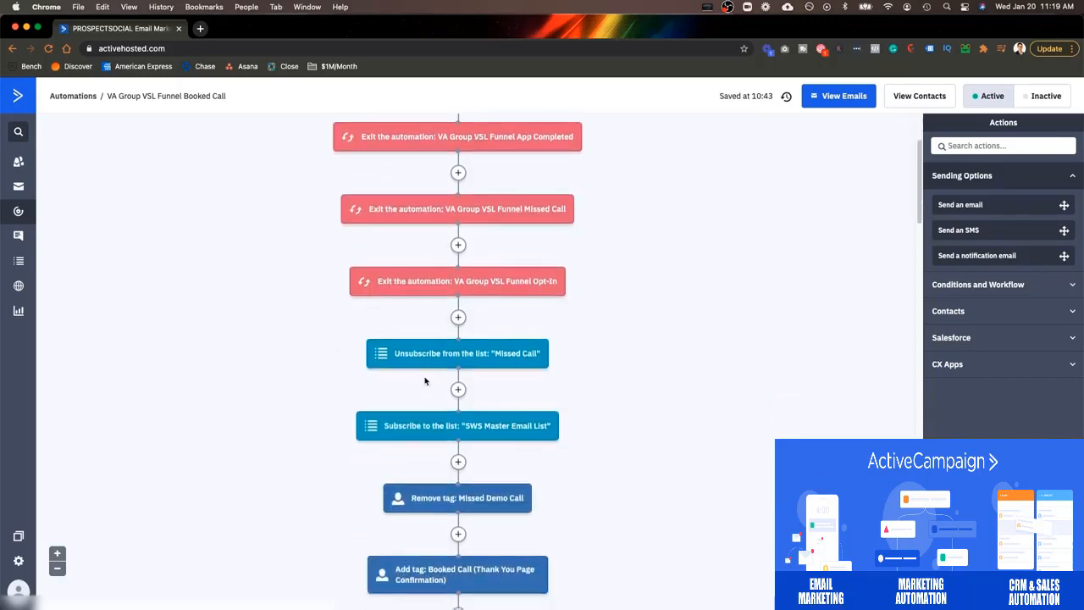
pyautogui.scroll(-4, 426, 381)
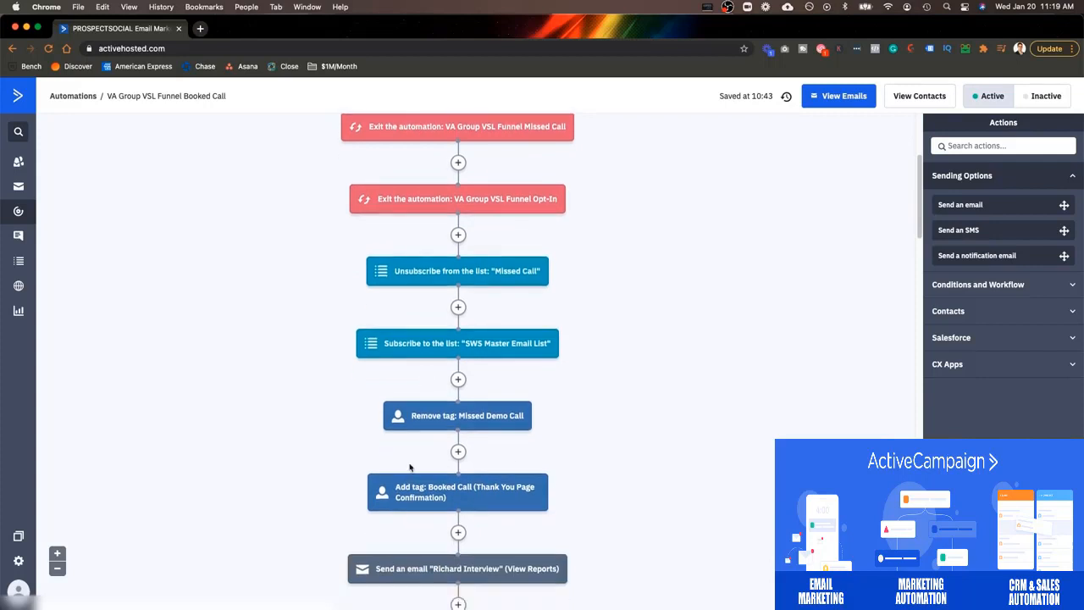
pyautogui.scroll(-1, 412, 468)
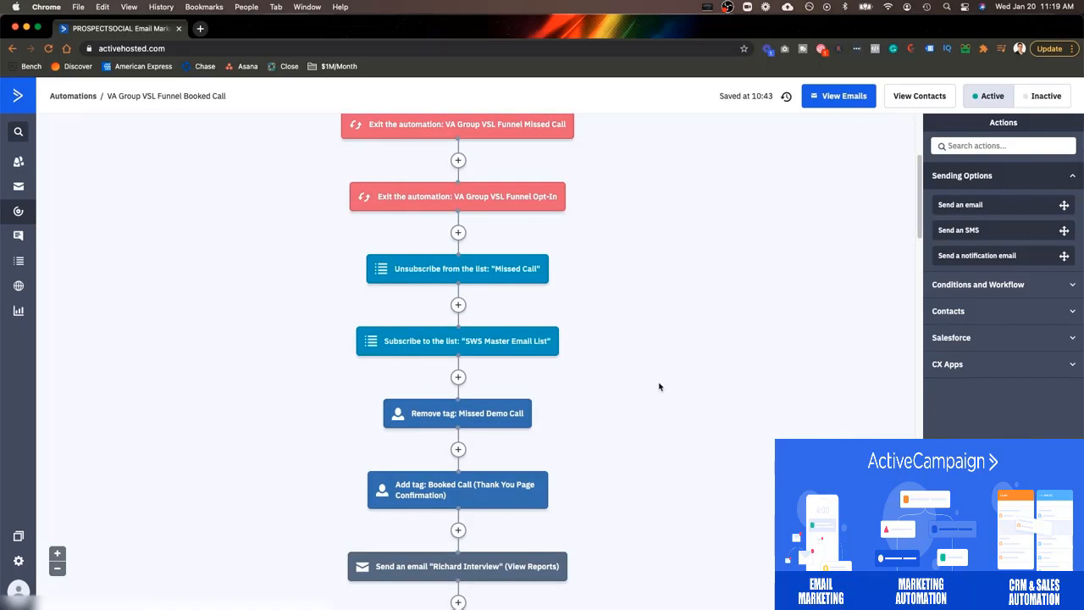
pyautogui.scroll(-5, 648, 382)
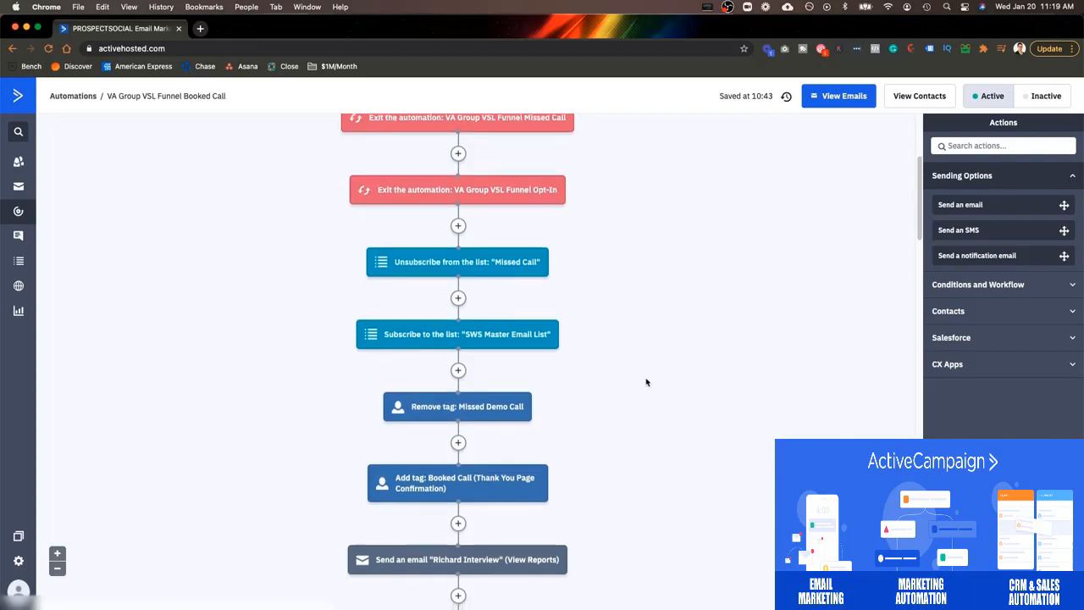
pyautogui.scroll(-1, 636, 517)
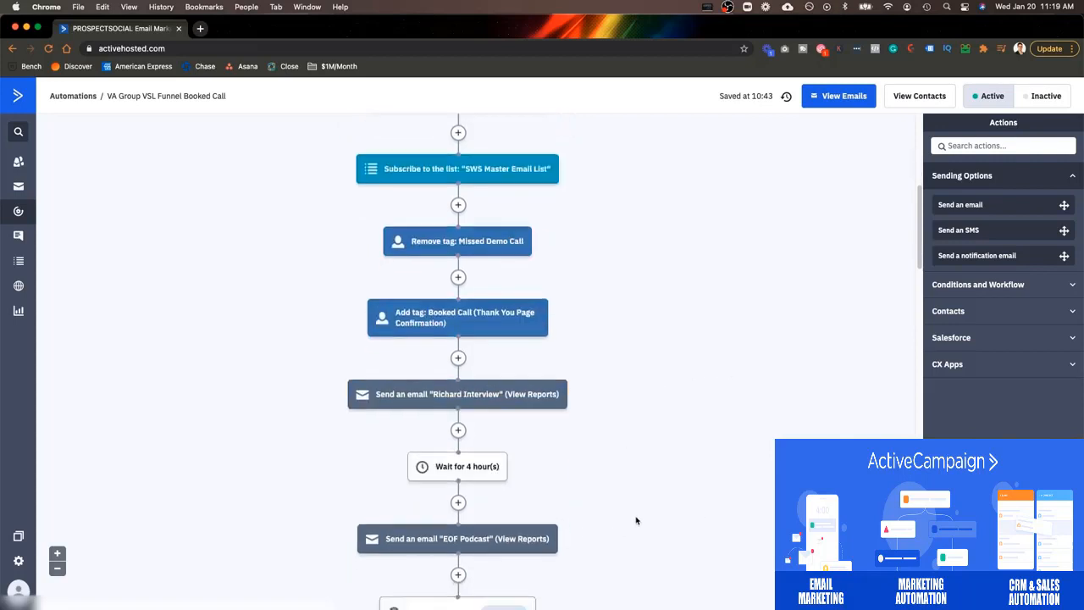
# Preview the first emails of the Booked Call automation, including "EOF Podcast" and "0% Case Study", and examine the waits between them.
pyautogui.moveTo(436, 534)
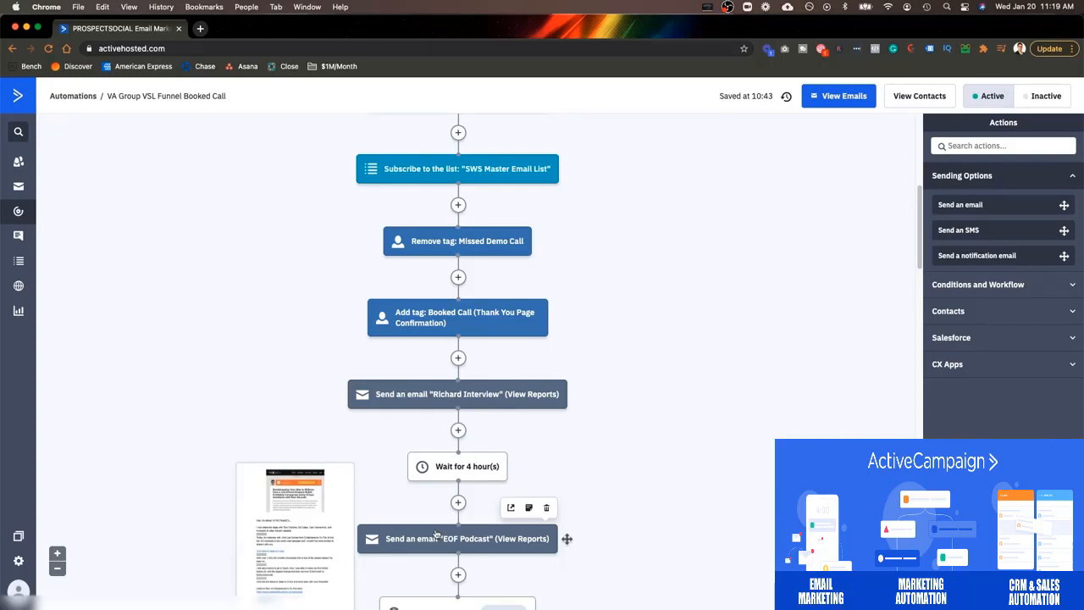
pyautogui.scroll(1, 559, 398)
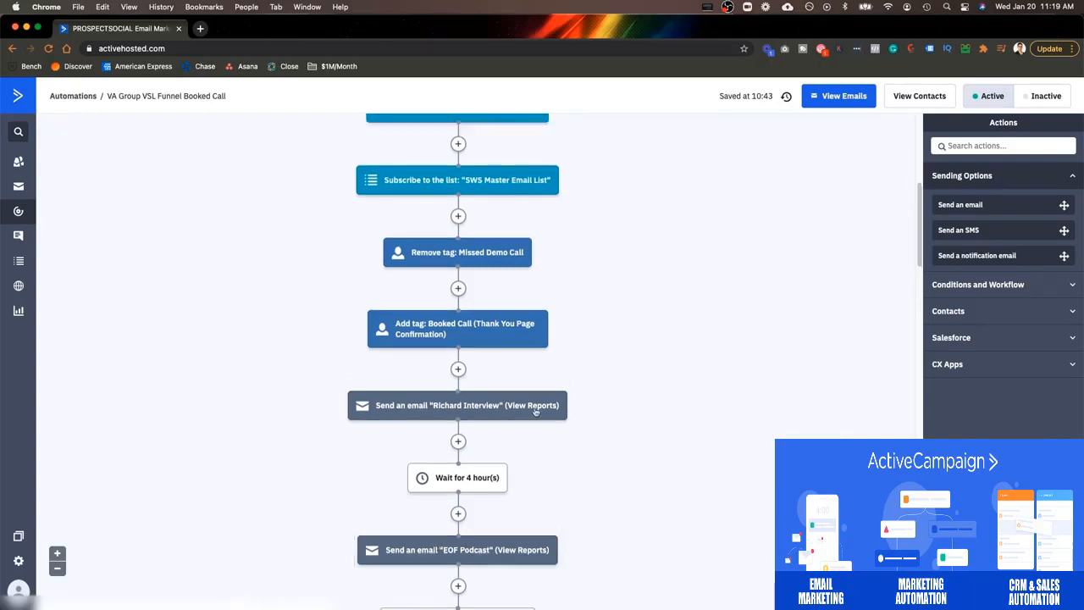
pyautogui.moveTo(447, 405)
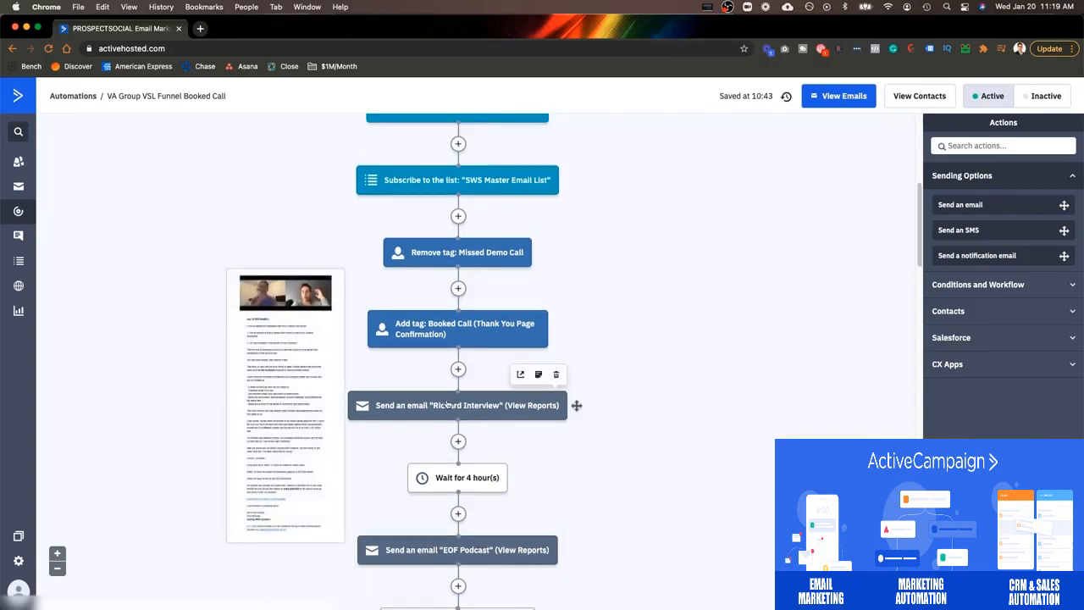
pyautogui.scroll(-5, 725, 429)
pyautogui.scroll(-3, 716, 428)
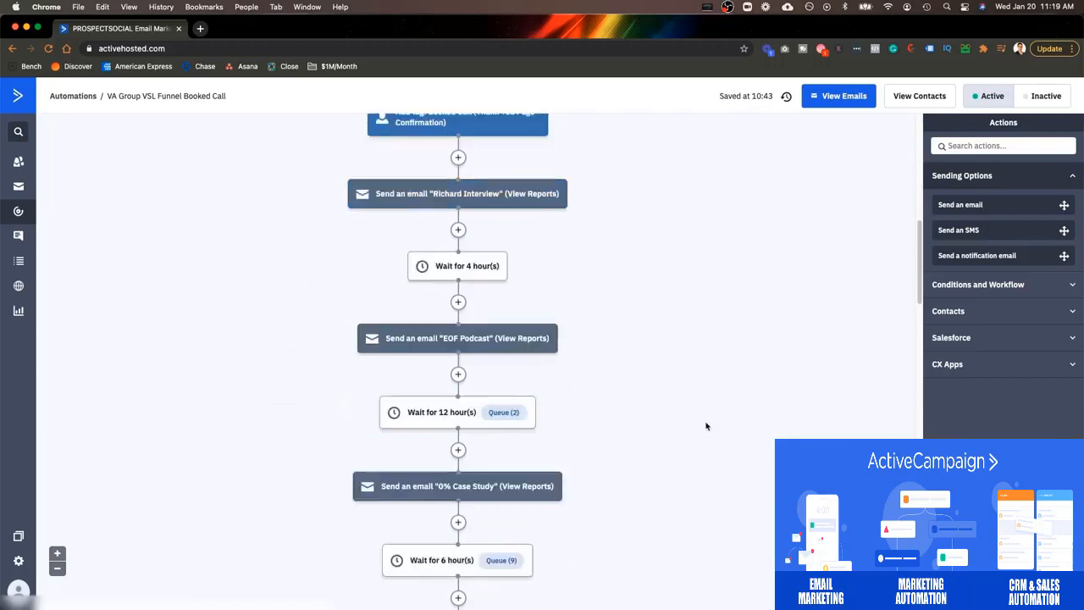
pyautogui.moveTo(398, 476)
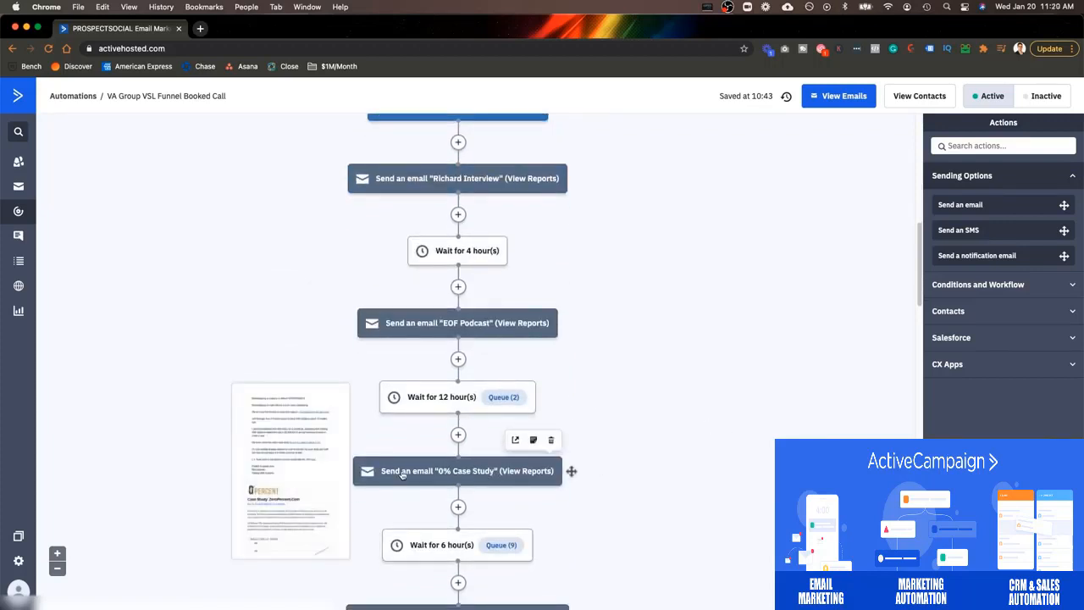
pyautogui.scroll(-4, 678, 382)
pyautogui.scroll(-4, 677, 387)
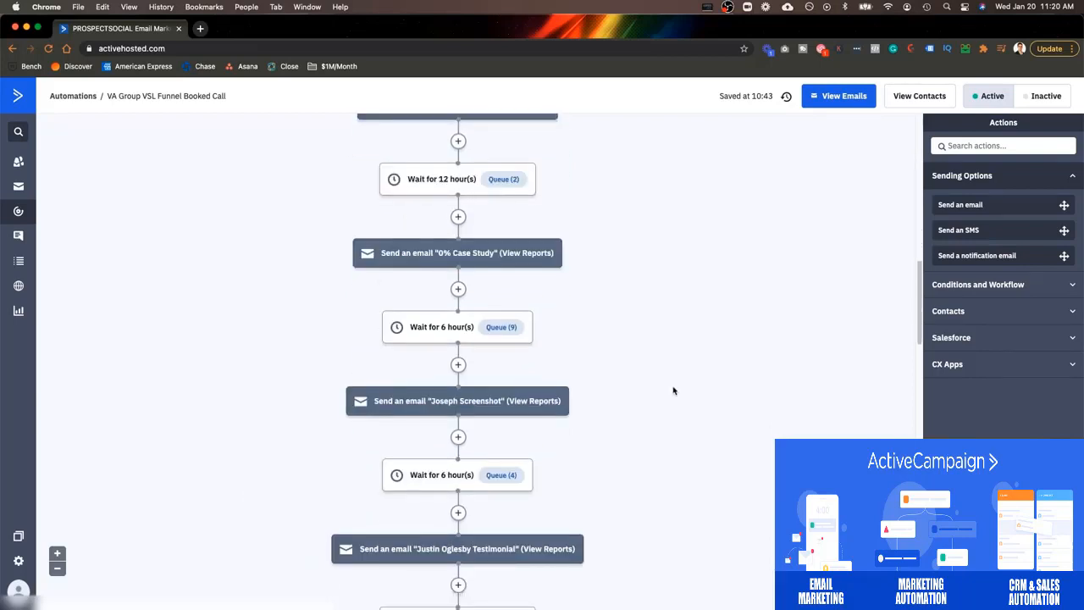
# Review the Booked Call automation once more from its trigger through its email sequence, and return to its start.
pyautogui.scroll(20, 593, 361)
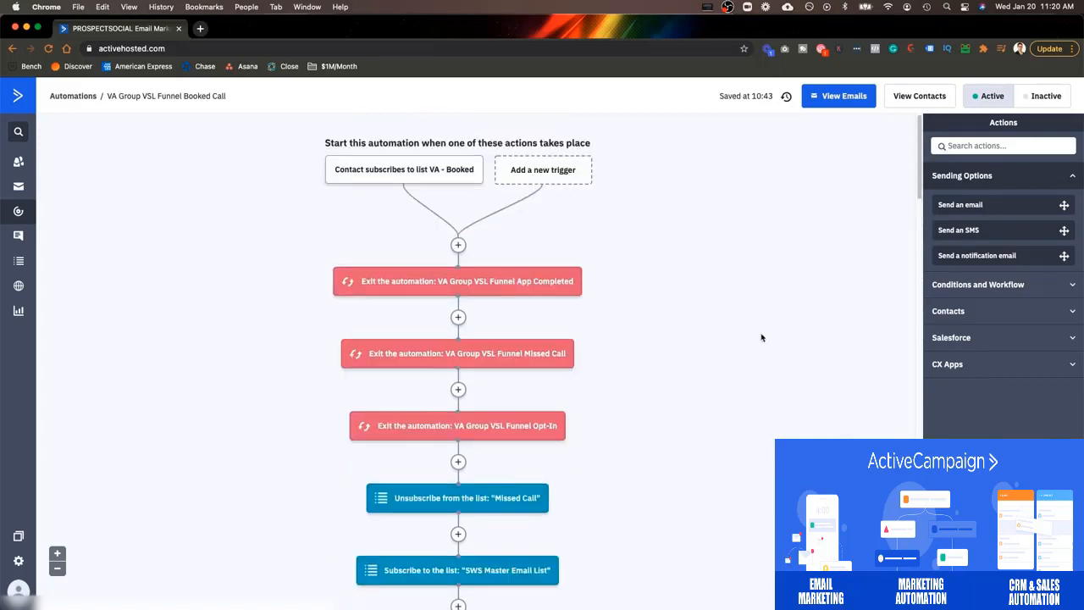
pyautogui.scroll(-12, 760, 339)
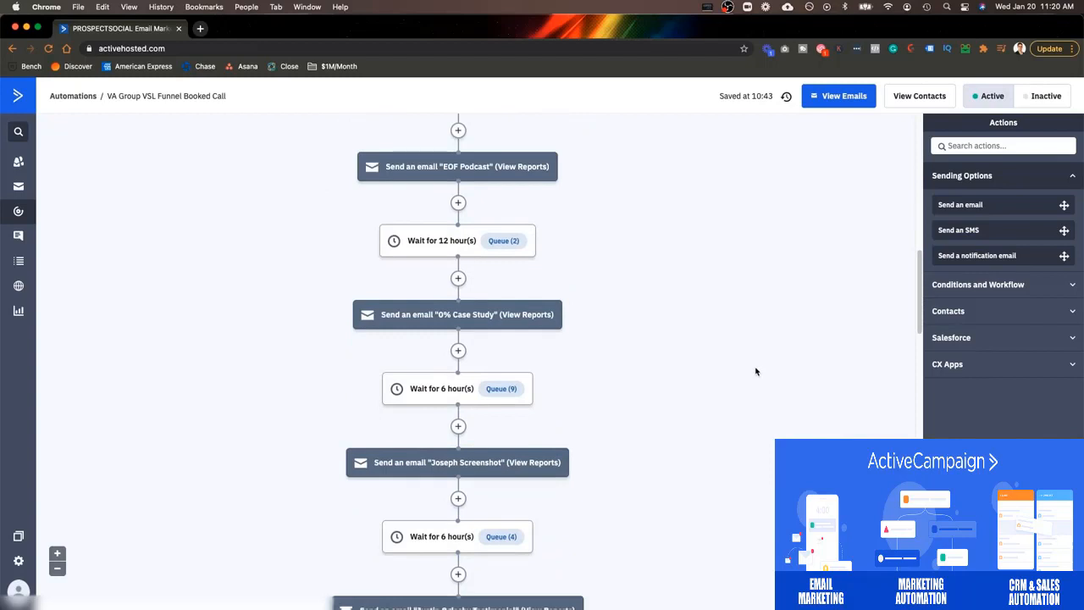
pyautogui.scroll(5, 757, 371)
pyautogui.scroll(5, 756, 371)
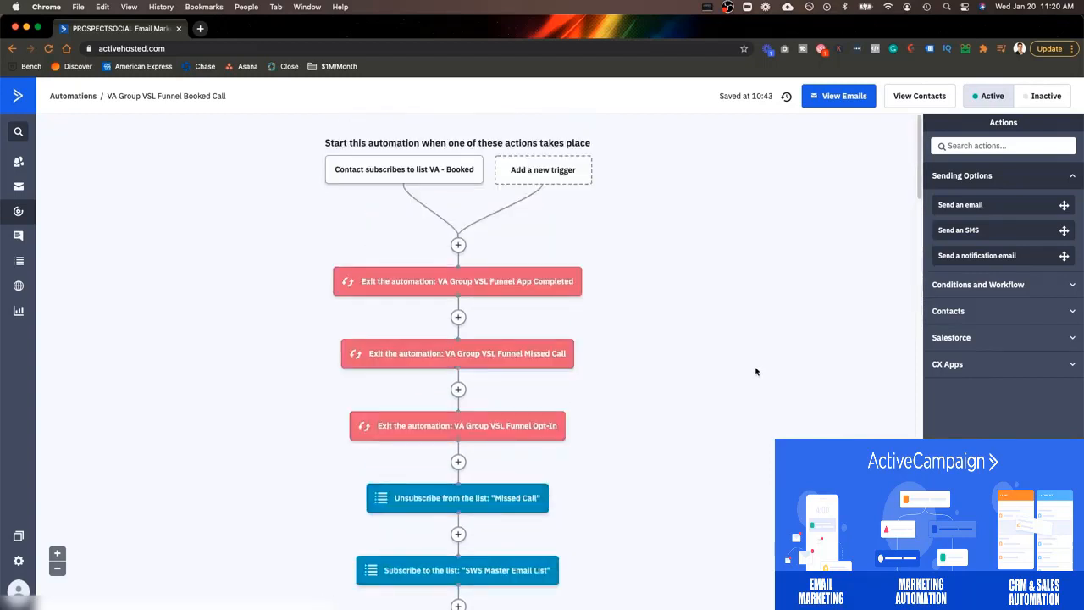